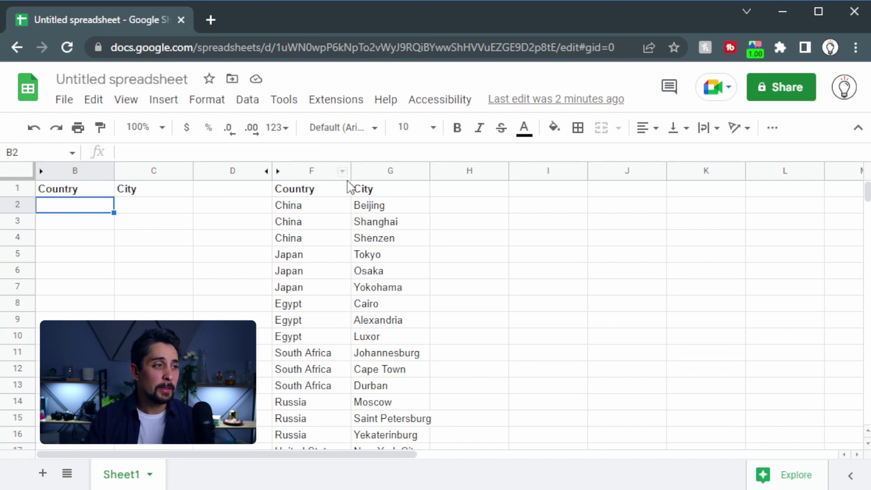
Step: Select the country list in column F and the city entries, then move the active cell to B2
drag(325, 205, 340, 321)
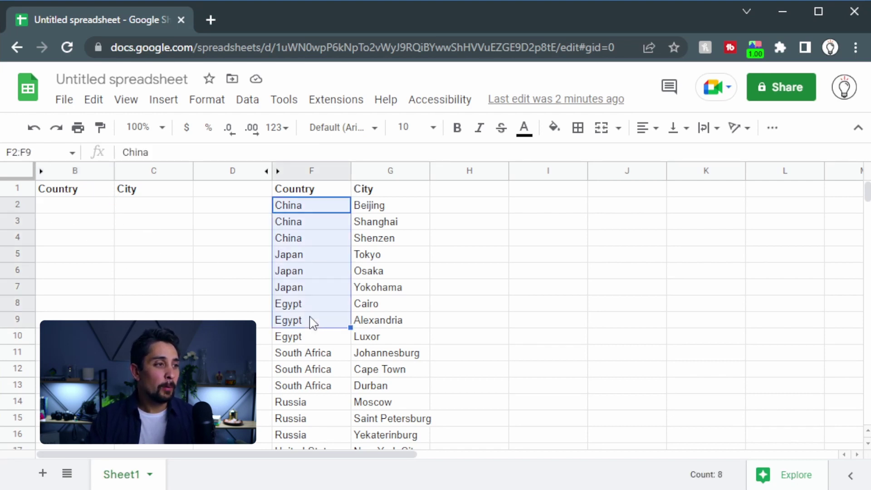
drag(392, 208, 385, 270)
click(317, 212)
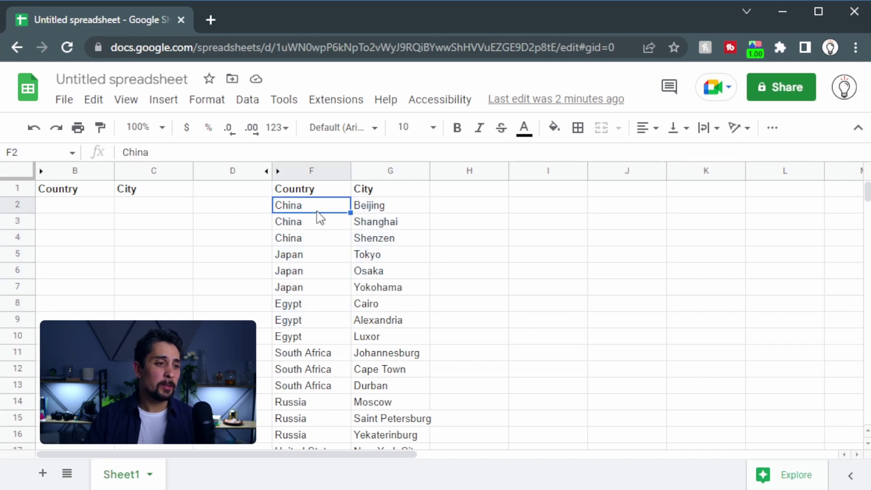
key(ctrl+shift+Down)
key(Up)
key(Down)
key(Left)
key(Left)
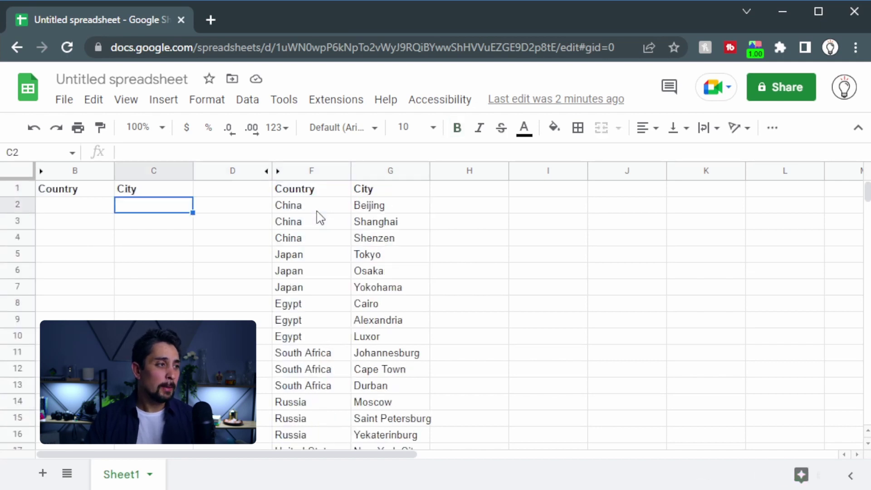
key(Left)
Step: Freeze row 1 so the Country and City headers stay visible while scrolling
drag(17, 178, 24, 214)
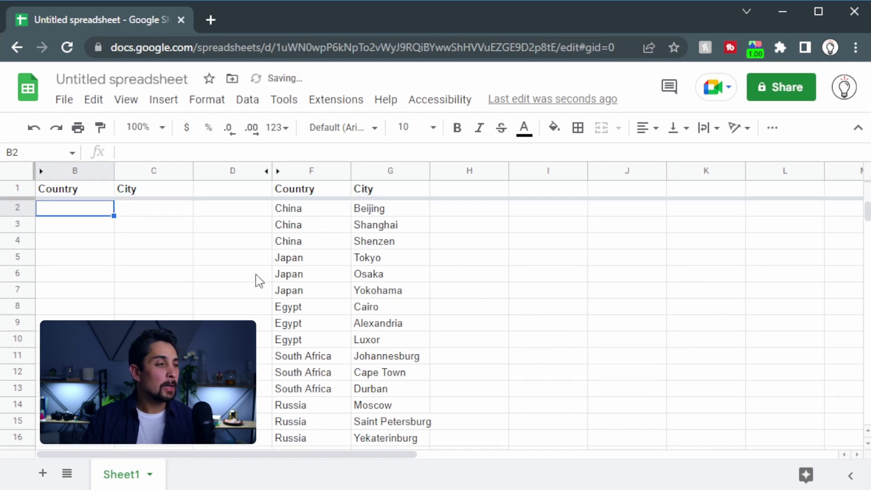
scroll(243, 271, down, 3)
scroll(243, 271, up, 3)
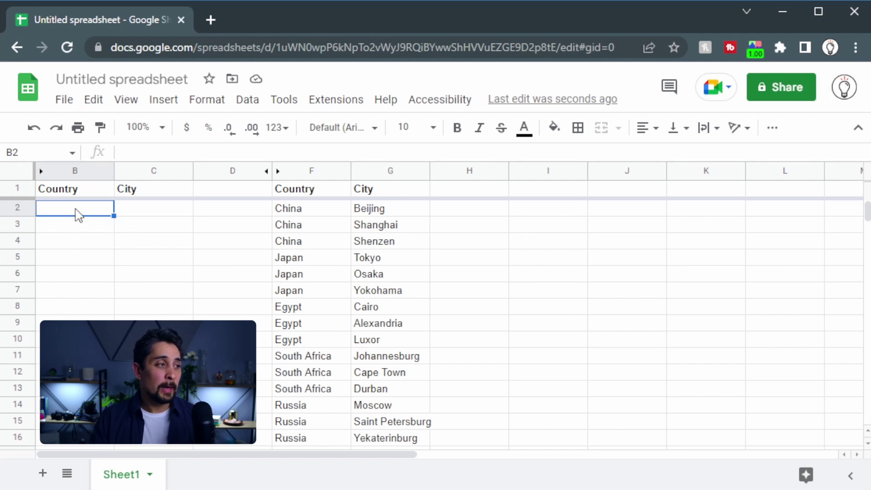
Step: Insert a dropdown in B2 with criteria set to Dropdown (from a range)
text(@drop)
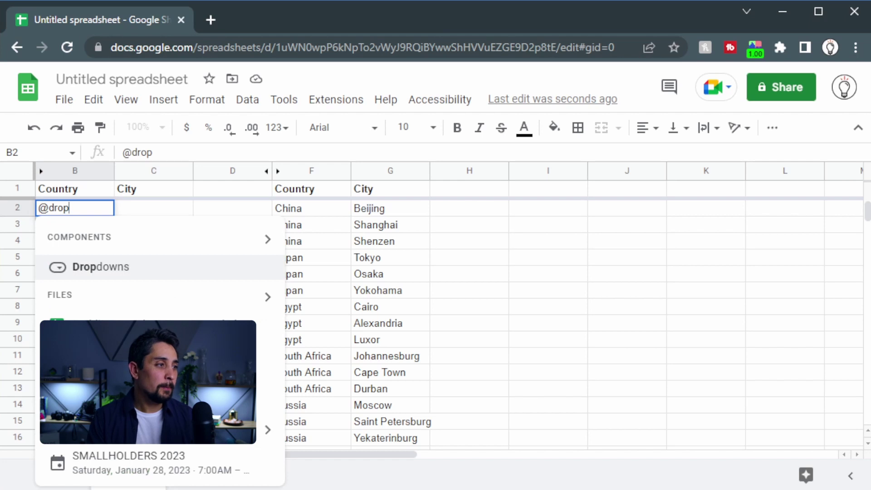
key(Return)
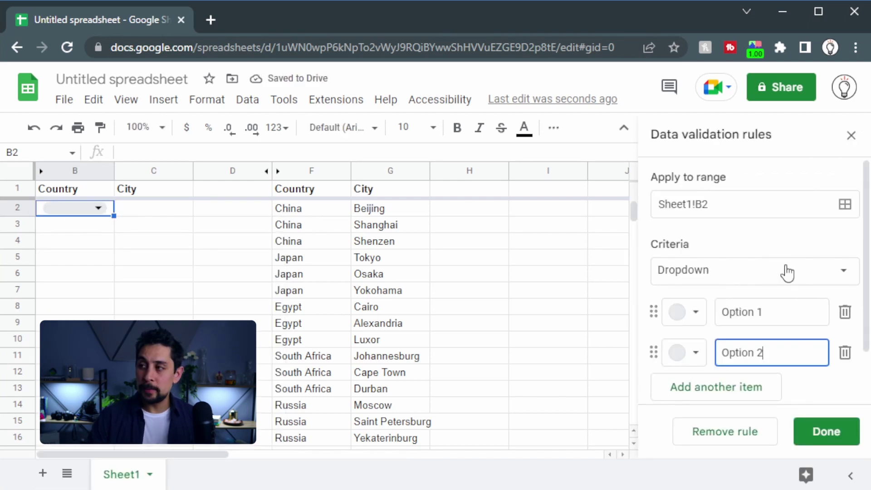
click(710, 274)
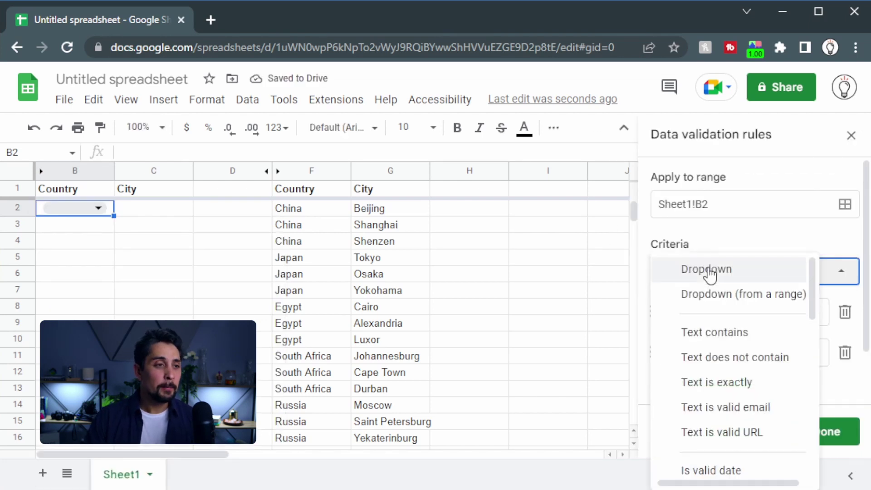
click(705, 295)
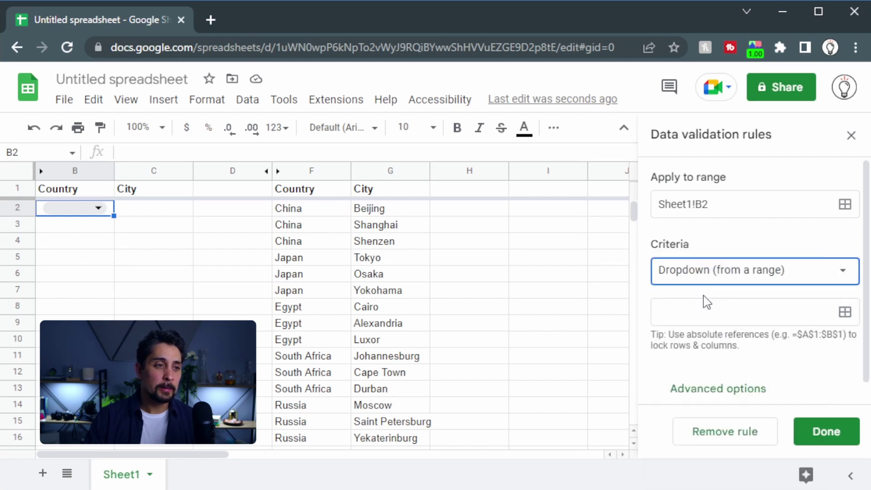
Step: Set the dropdown's source range to the country column F2:F
click(844, 312)
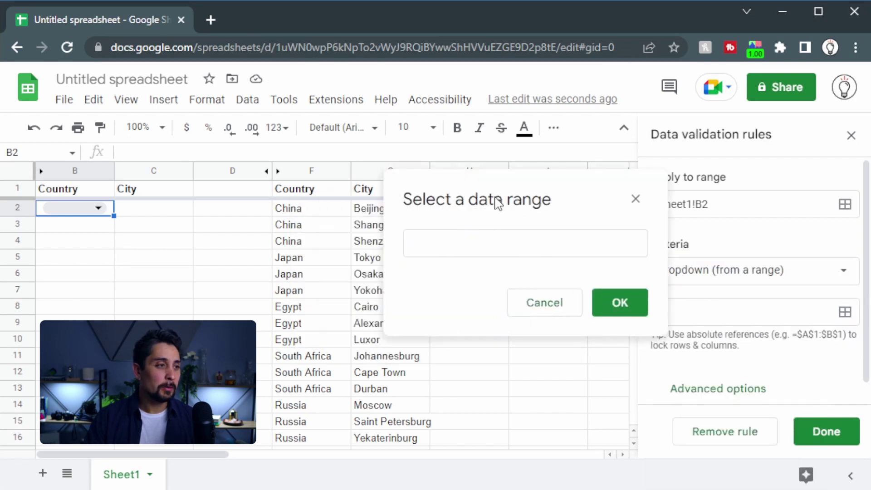
click(323, 212)
drag(323, 213, 317, 292)
click(547, 228)
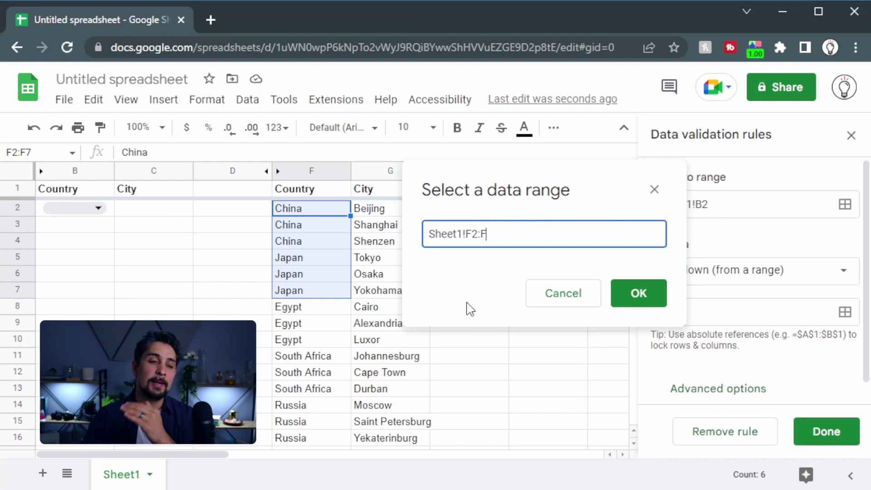
click(619, 295)
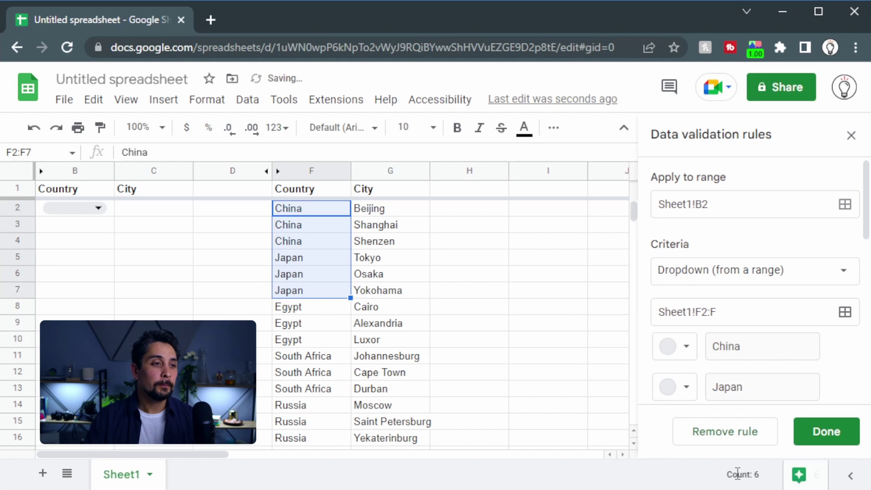
scroll(853, 365, down, 5)
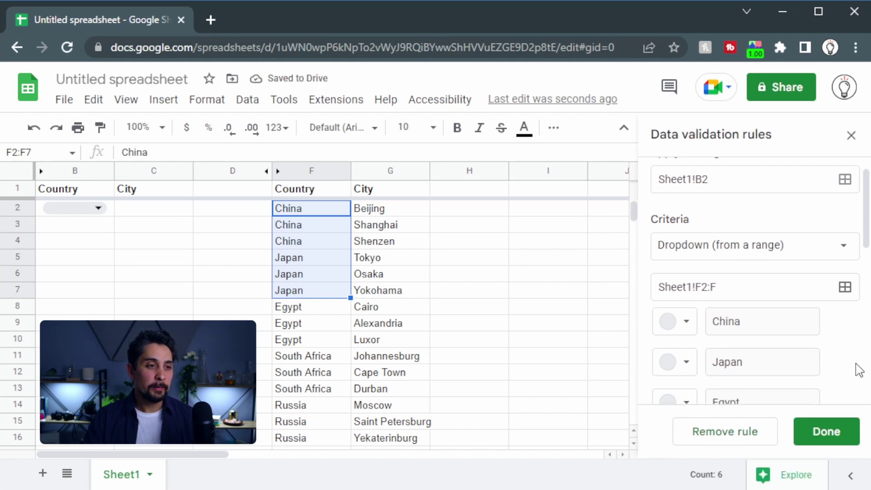
scroll(767, 356, up, 5)
scroll(767, 355, down, 8)
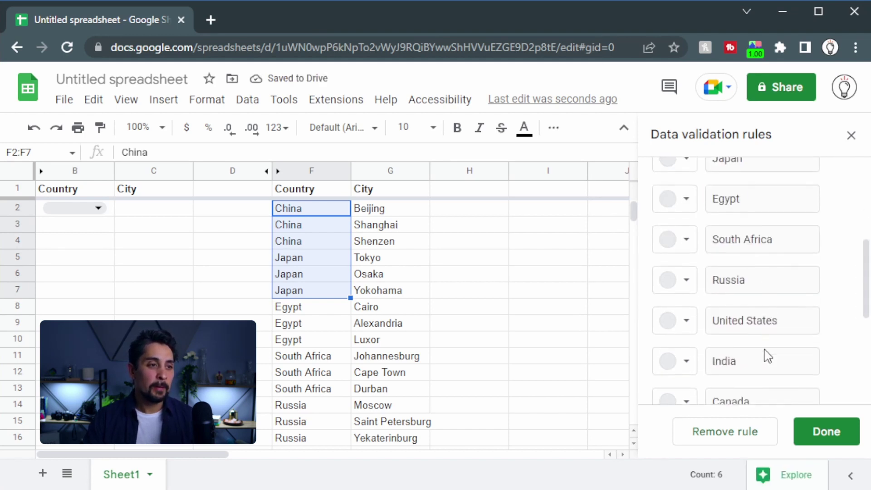
scroll(767, 355, up, 10)
scroll(767, 355, down, 6)
Step: Choose South Africa as the country in B2's dropdown
click(75, 207)
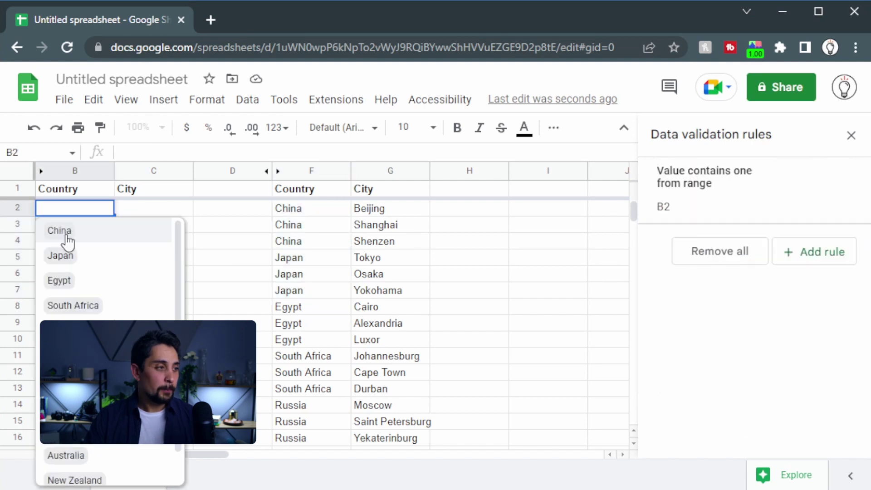
click(230, 227)
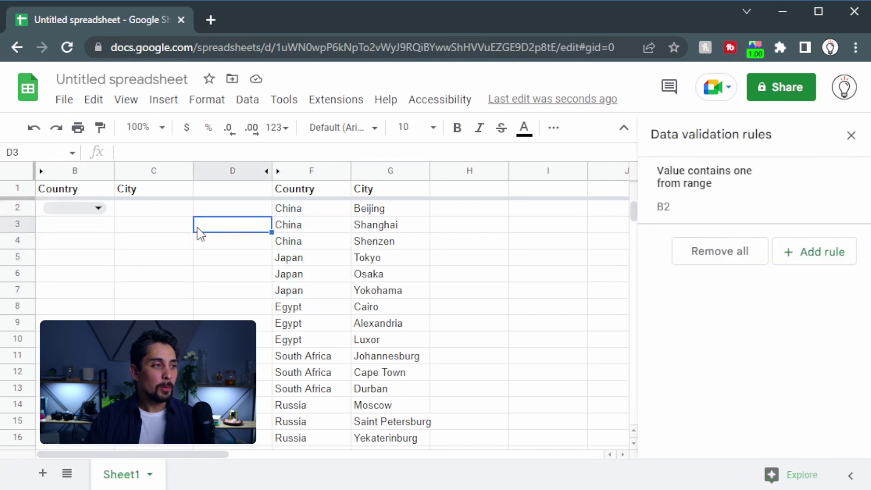
click(171, 212)
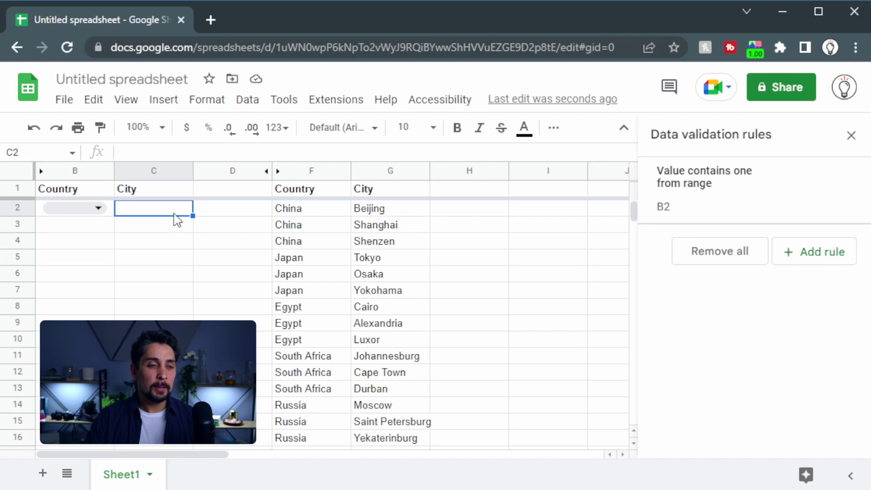
click(97, 208)
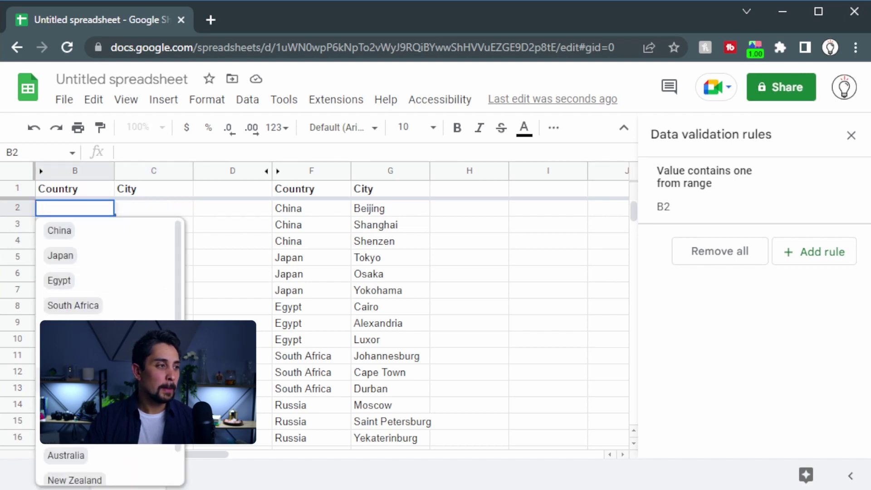
click(77, 305)
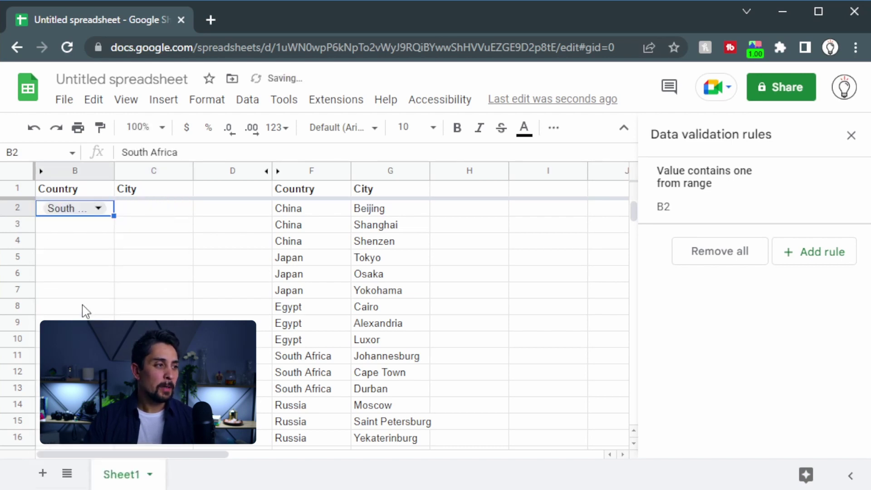
click(164, 207)
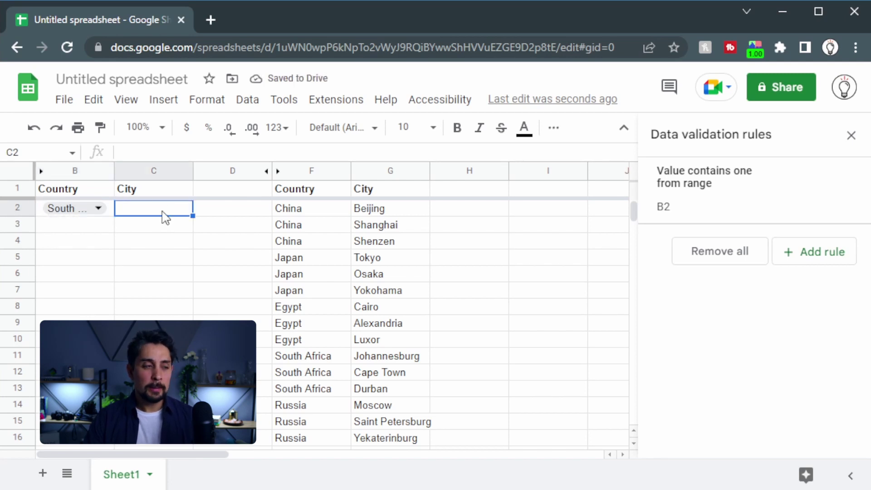
Step: Widen column B so South Africa shows in full
drag(114, 172, 160, 168)
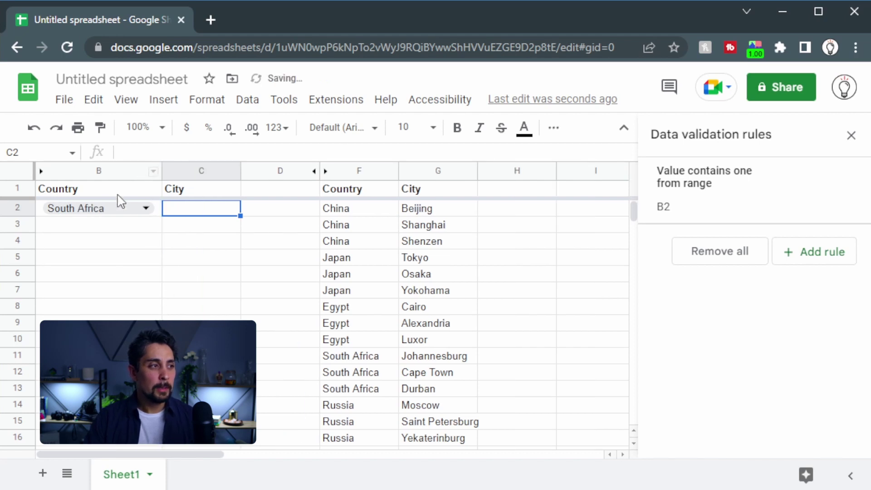
drag(201, 213, 101, 210)
click(200, 212)
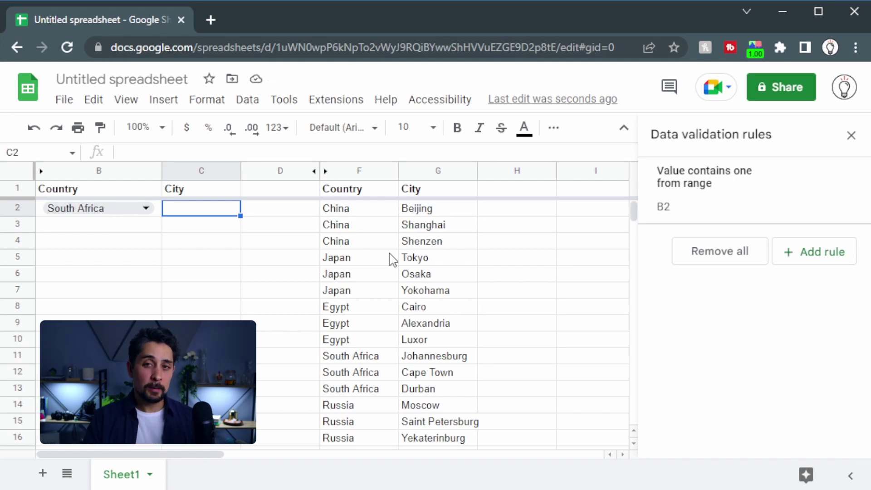
click(597, 208)
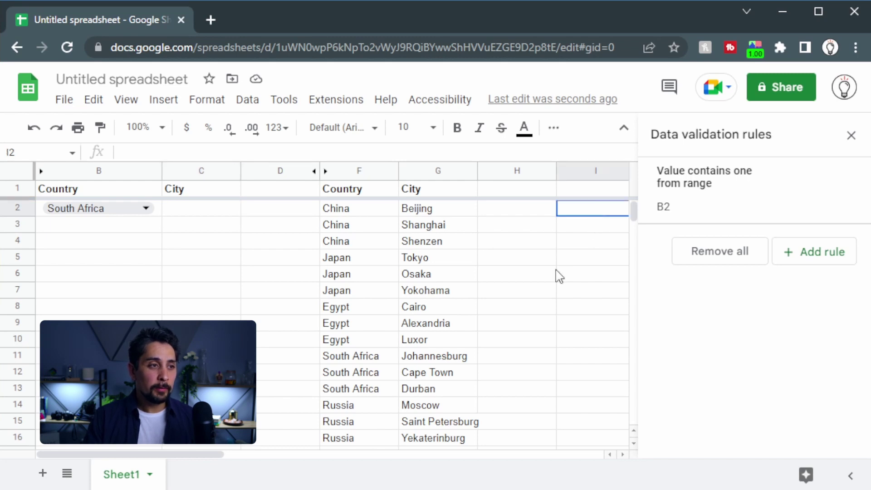
Step: Enter =query(F2:G,"Select G where F = 'South Africa'") in I2, listing Johannesburg, Cape Town, Durban
click(851, 135)
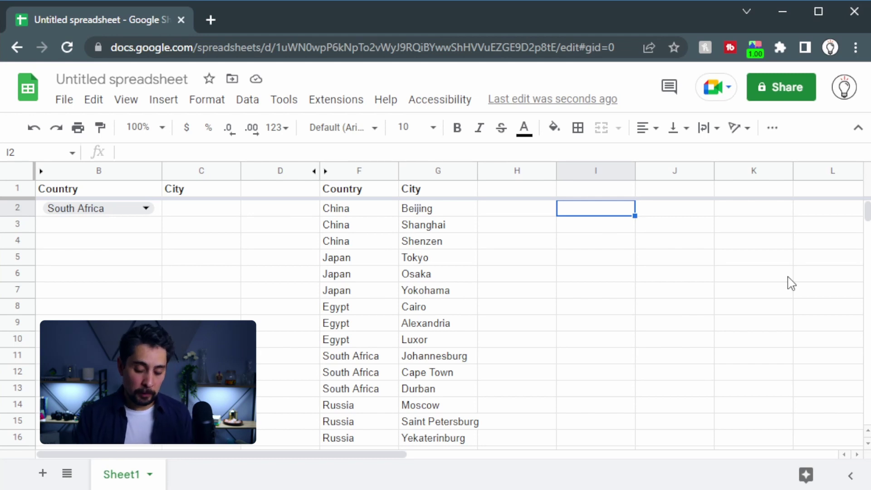
text(=query)
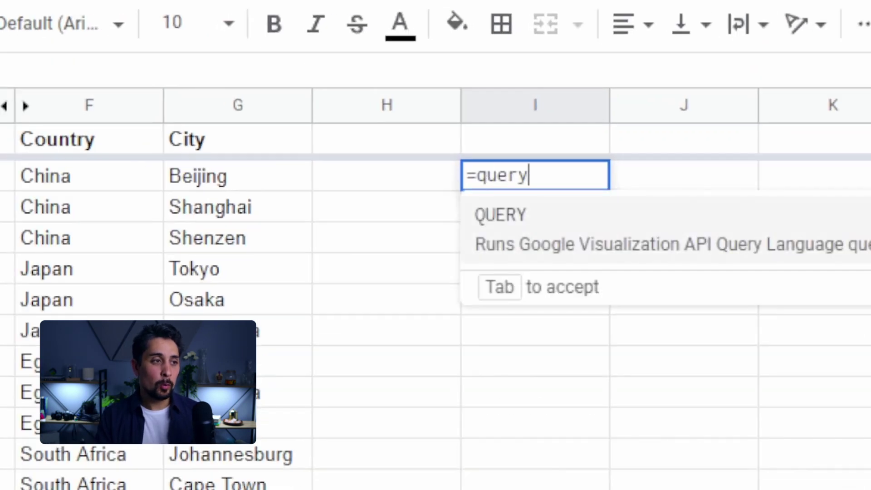
text(()
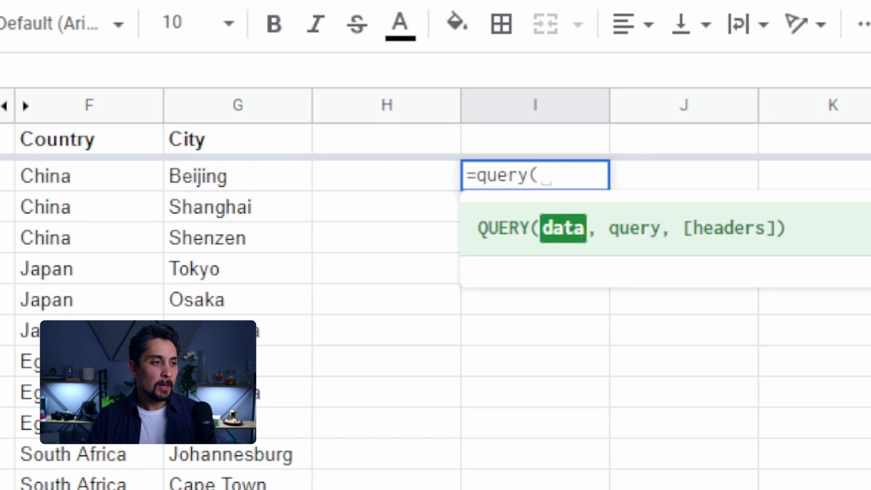
drag(103, 186, 214, 270)
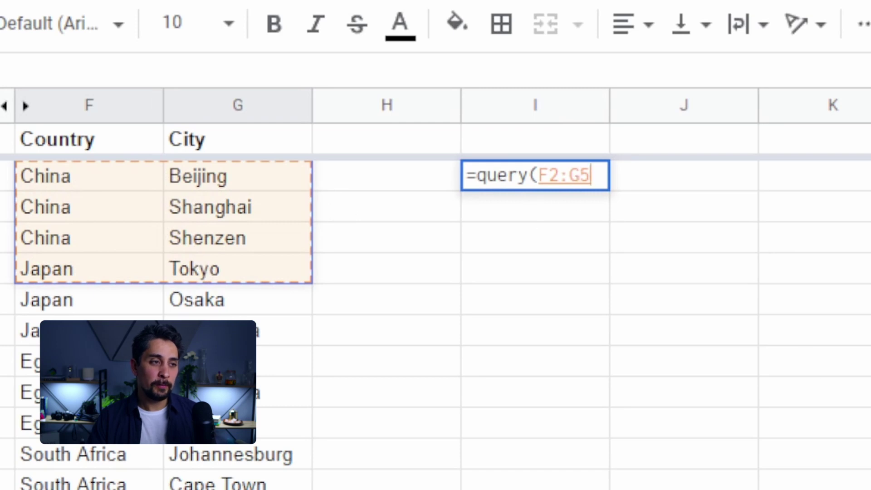
key(BackSpace)
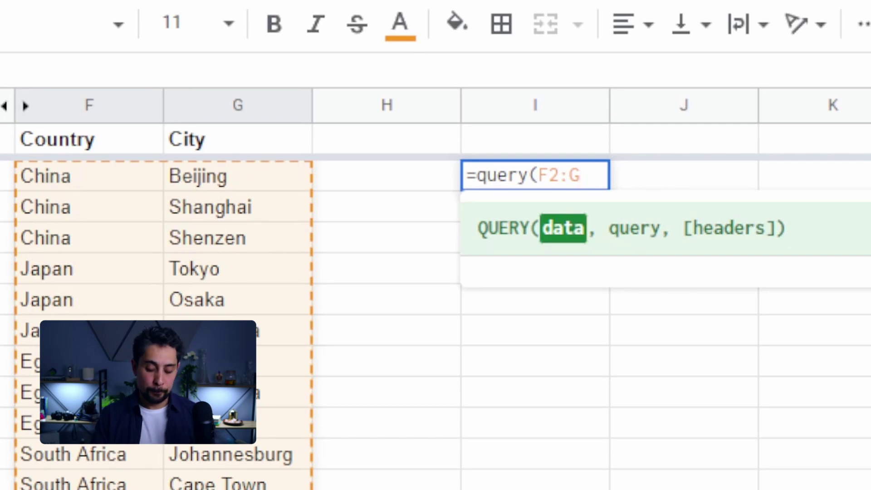
text(,)
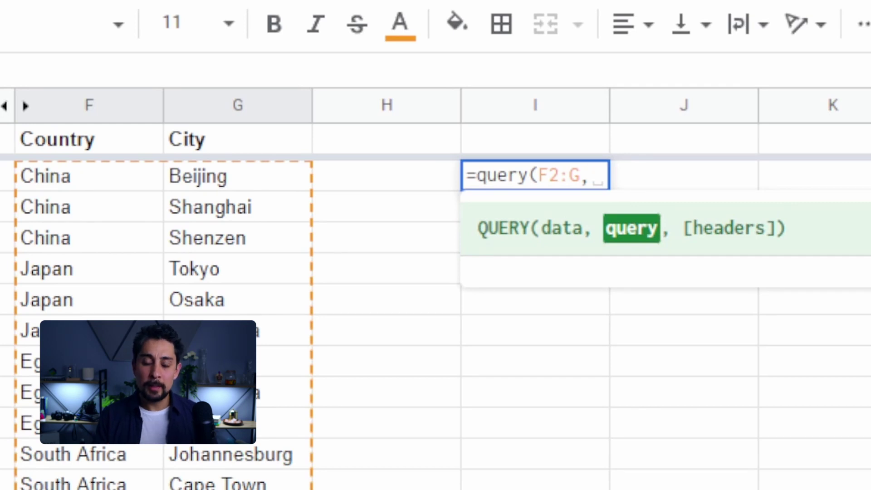
text("Select )
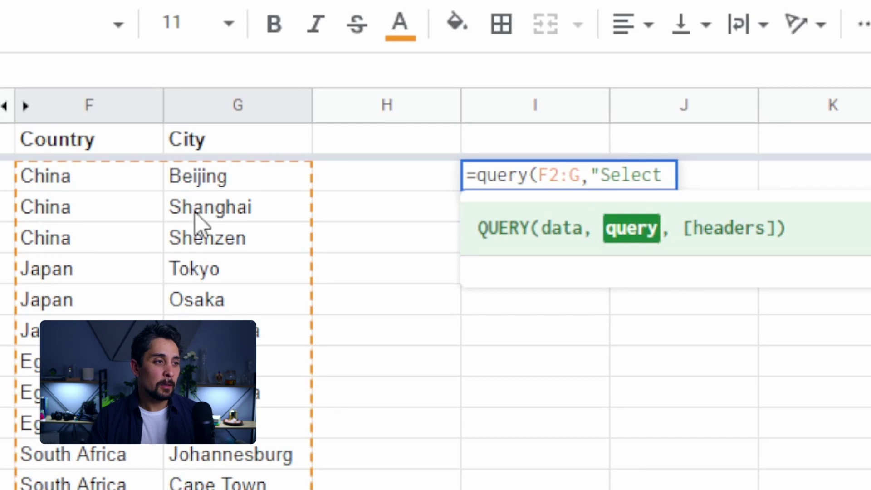
text(G)
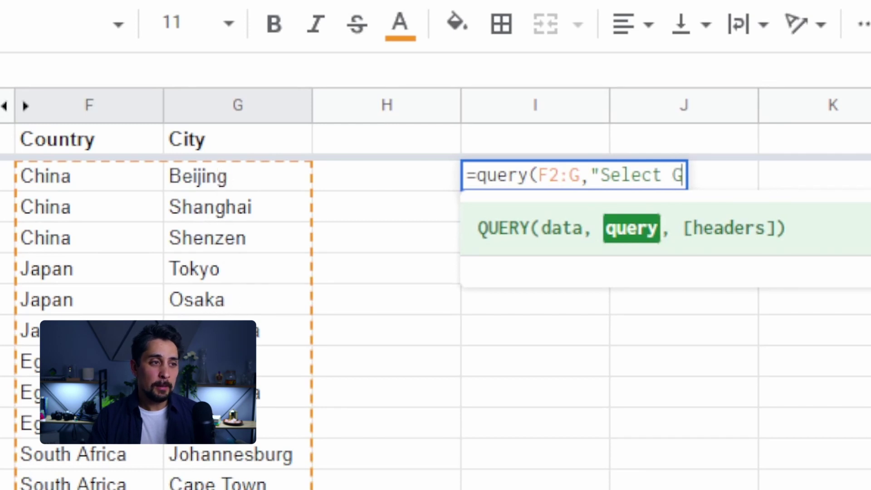
text( where )
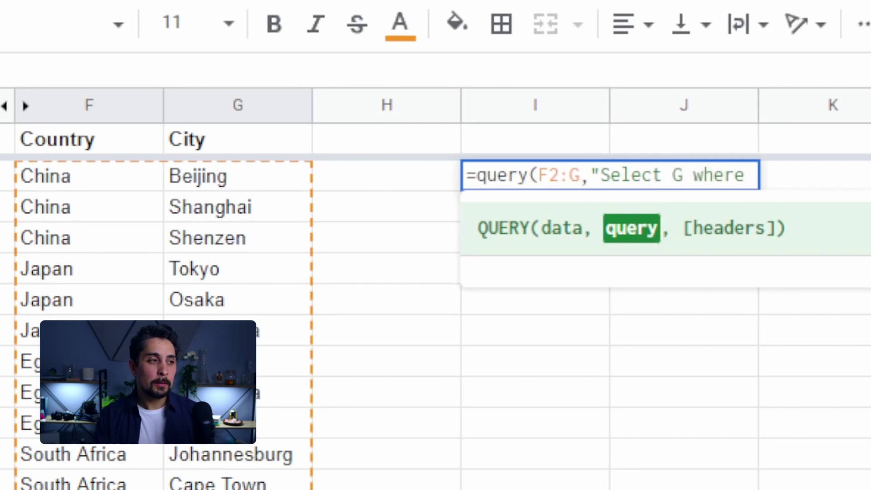
text(F = )
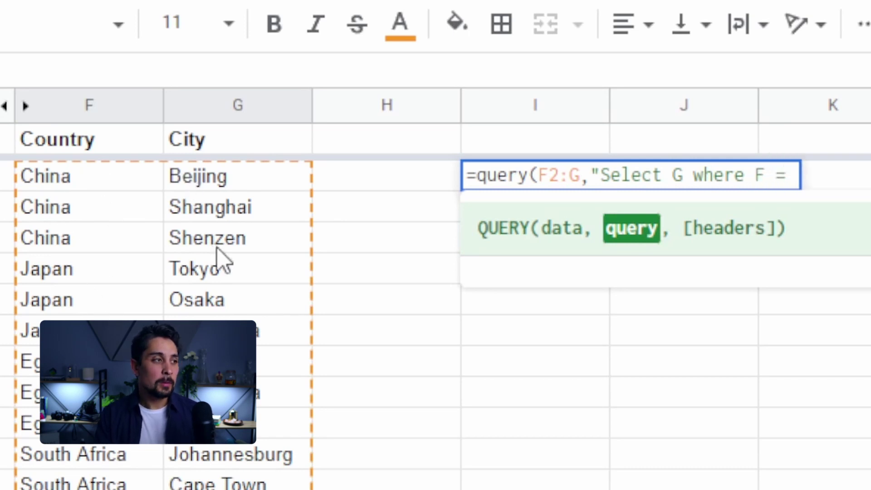
text('South Africa'")
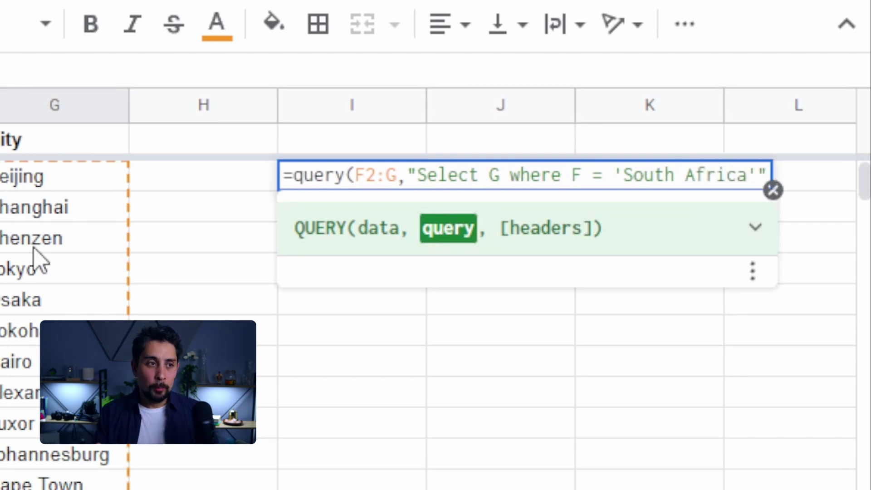
key(Return)
key(Up)
key(Down)
key(Up)
key(Up)
key(Down)
key(Down)
key(Down)
key(Up)
key(Up)
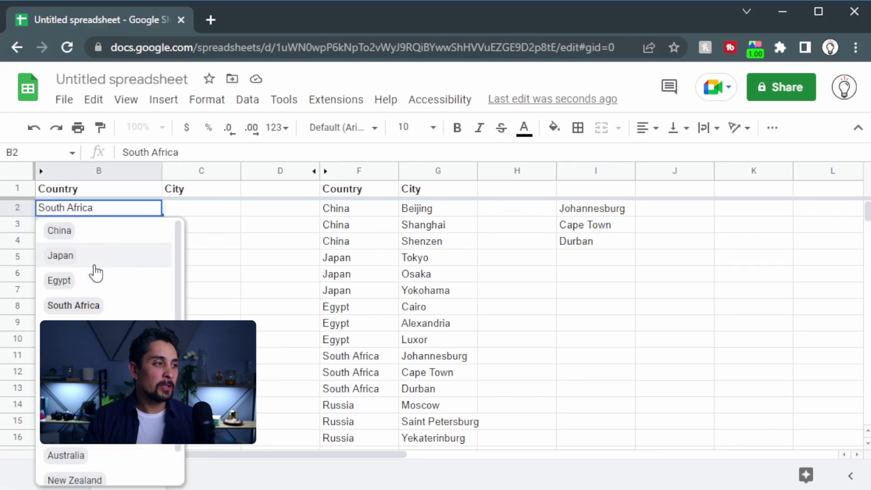
click(89, 281)
drag(590, 208, 587, 263)
click(140, 211)
double_click(141, 211)
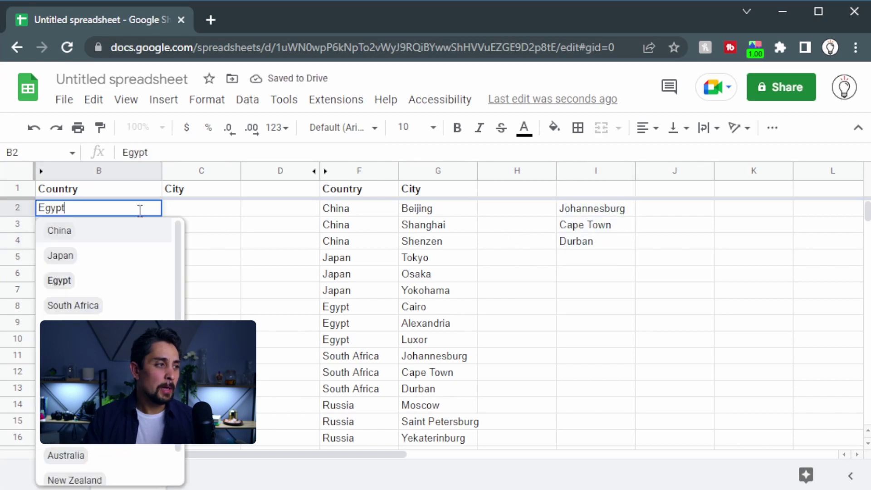
click(84, 306)
click(604, 213)
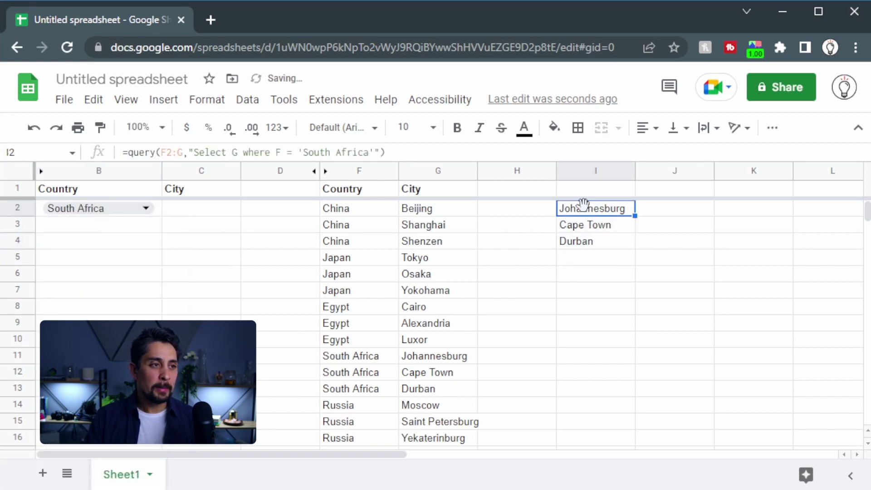
click(304, 154)
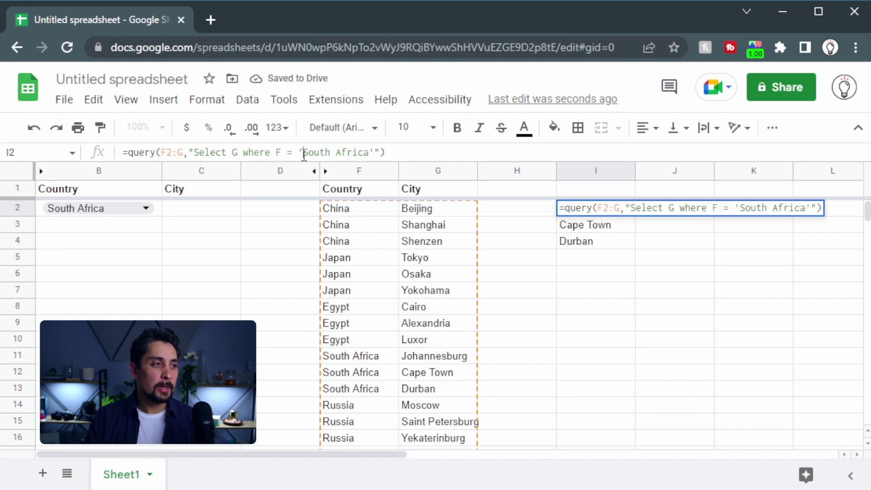
Step: Replace 'South Africa' in the I2 query with "&B2&" so it filters by B2's country
drag(304, 155, 367, 153)
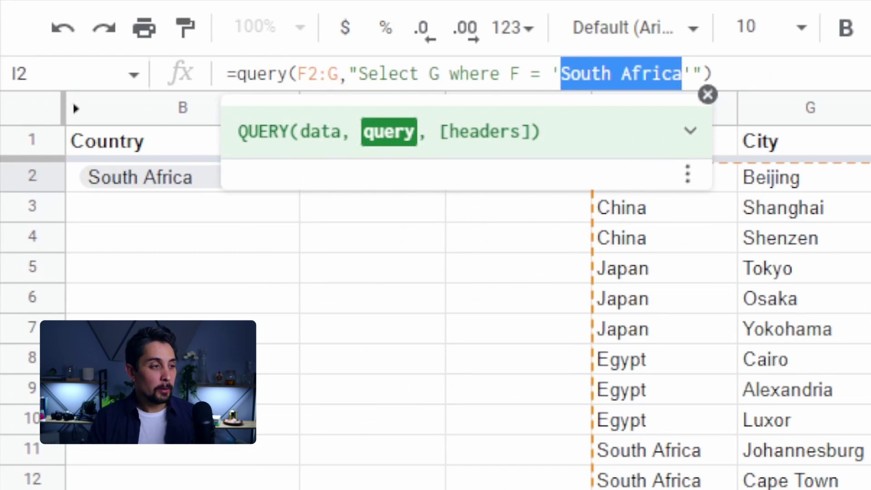
text(")
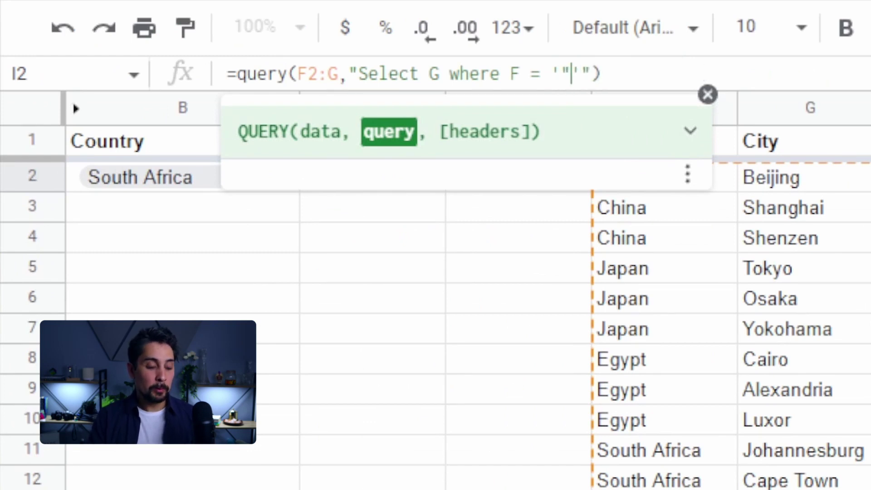
text(&&")
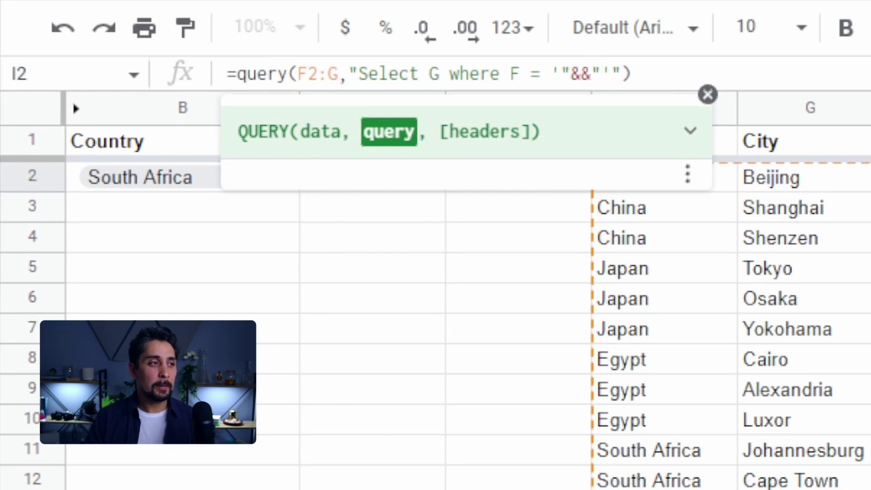
click(581, 74)
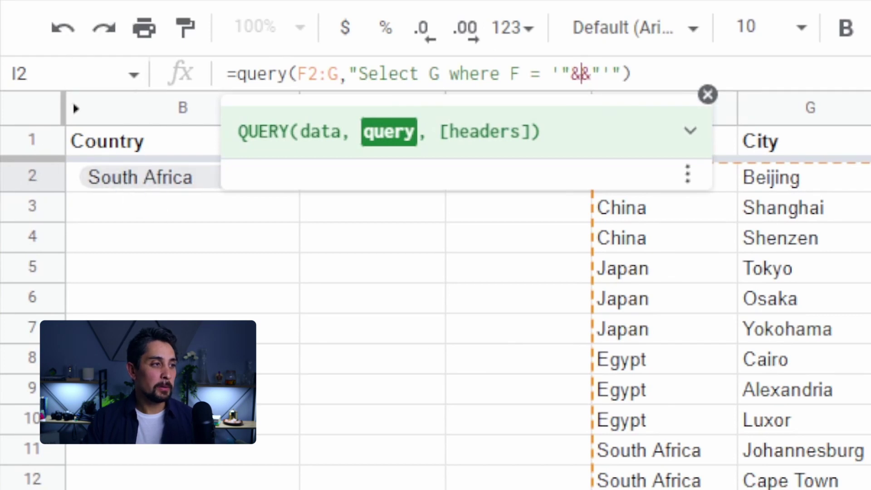
text(B2)
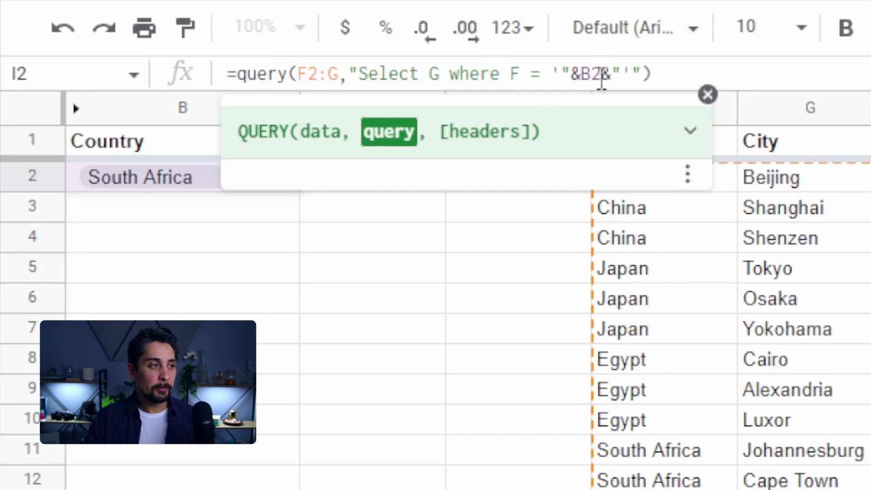
key(Return)
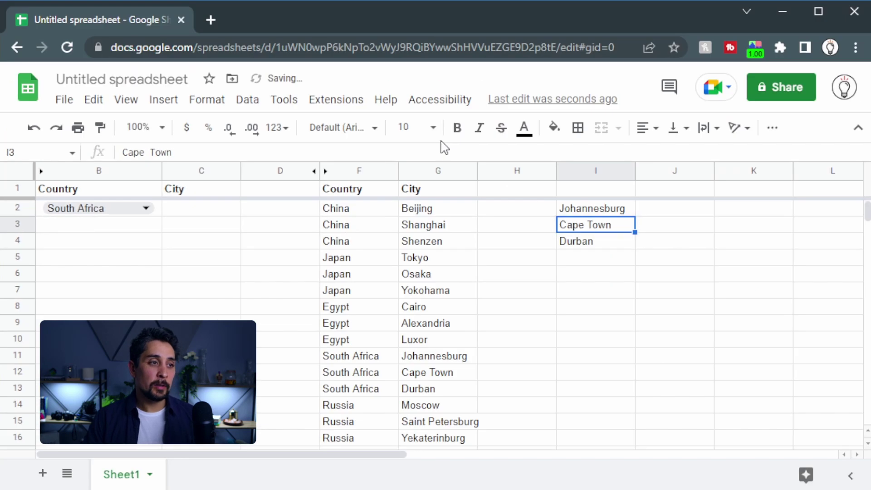
key(Up)
key(Down)
key(Up)
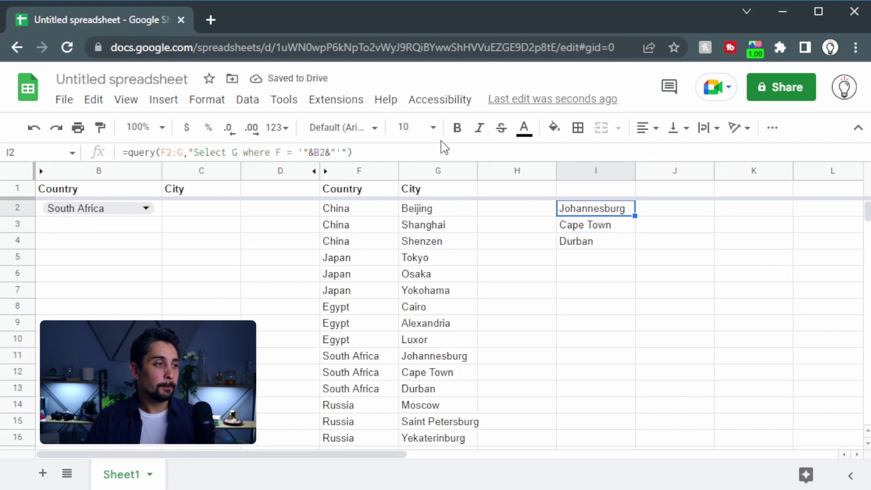
click(146, 208)
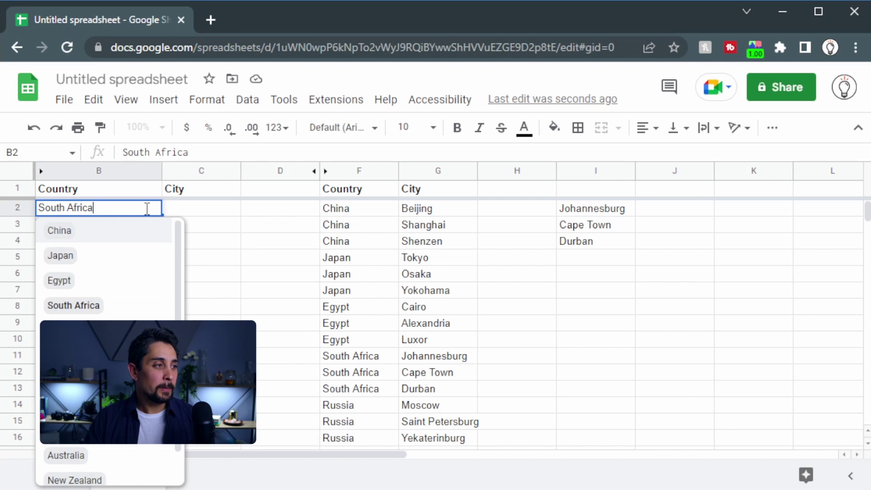
click(64, 330)
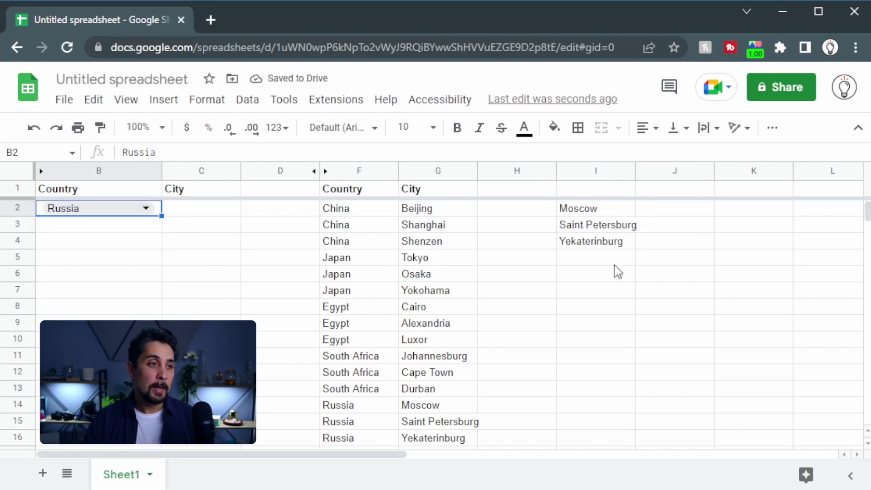
click(598, 243)
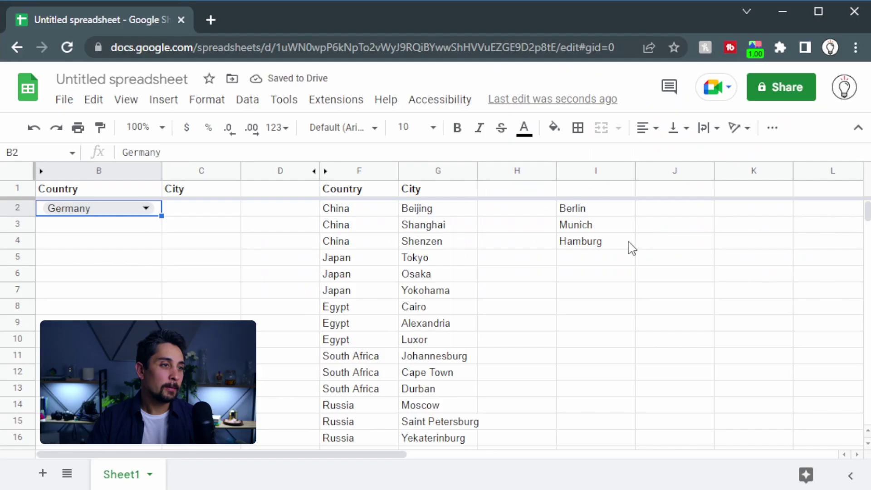
click(64, 209)
click(86, 459)
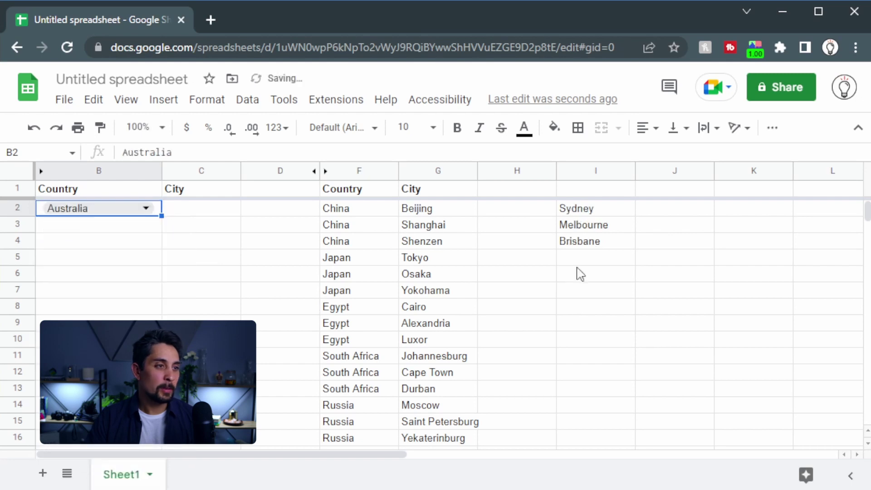
click(128, 205)
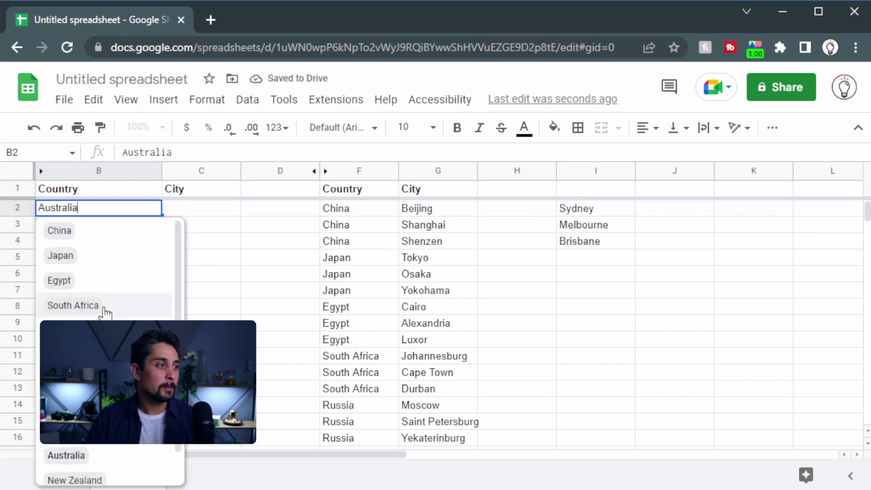
click(96, 307)
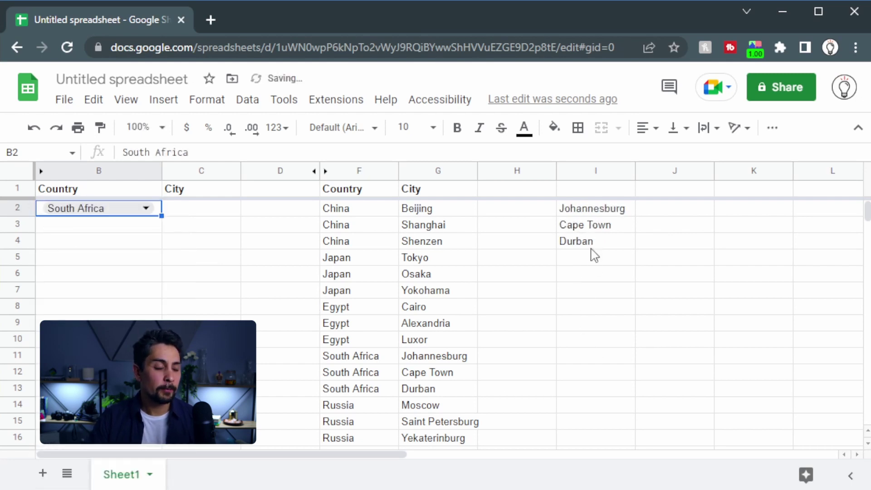
click(596, 189)
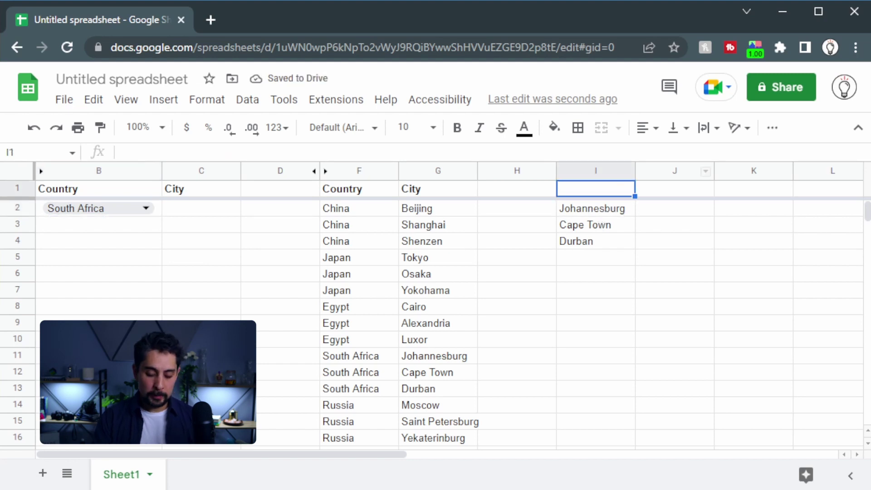
Step: Label I1 'Dropdown List 1' and insert a dropdown in C2
text(Dropdown )
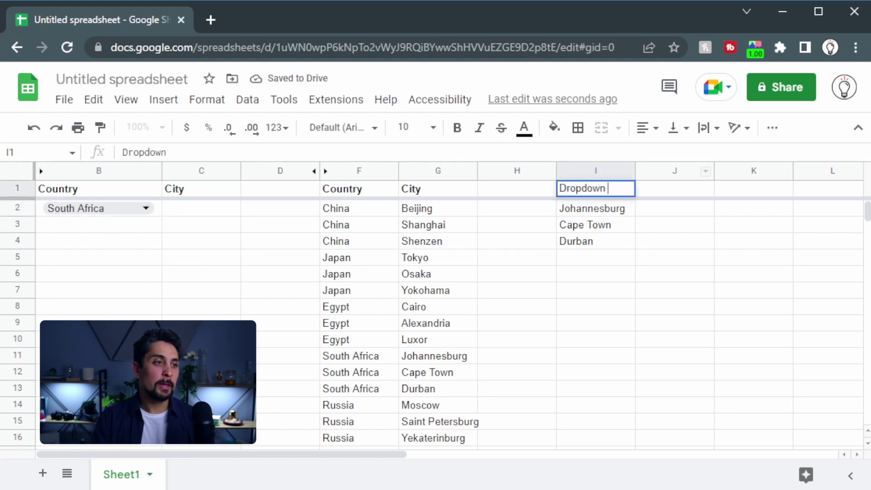
text(List 1)
key(Return)
click(203, 210)
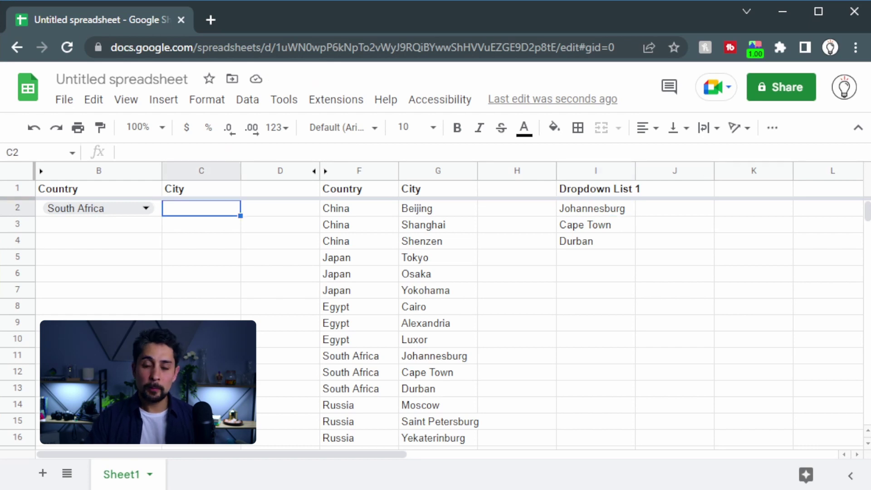
text(@drop)
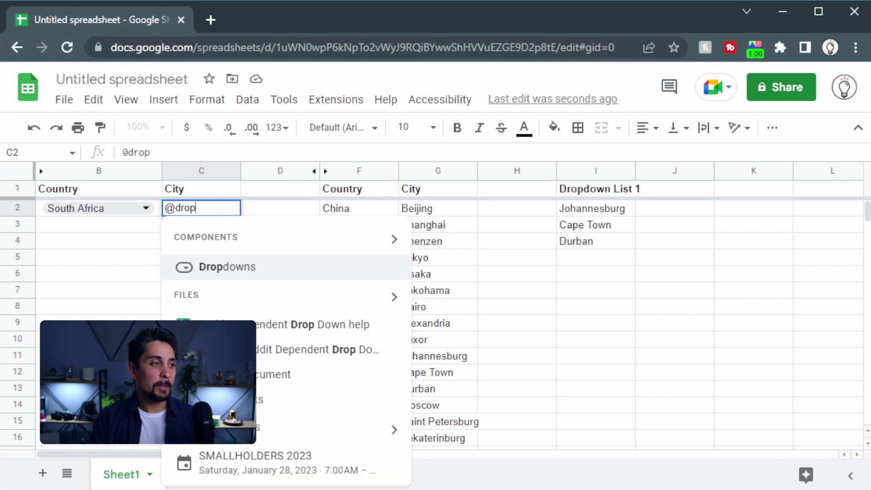
key(Return)
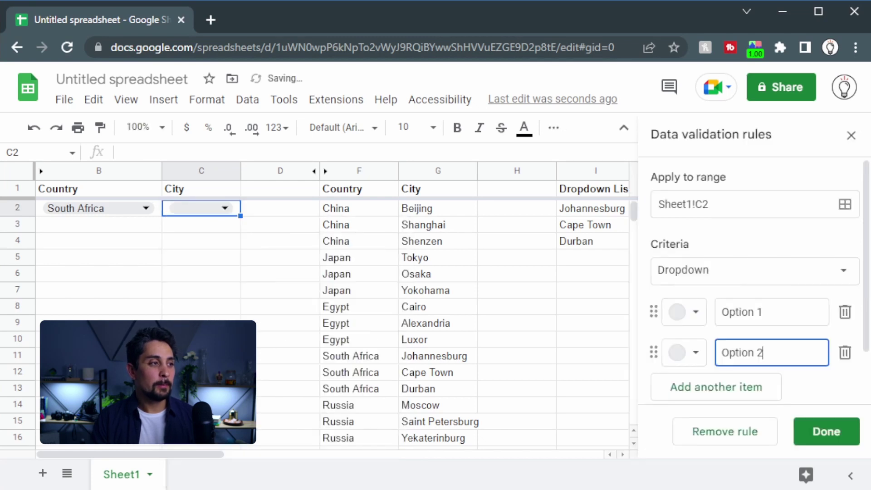
Step: Source C2's dropdown from the range I2:I and choose Durban as the city
click(734, 272)
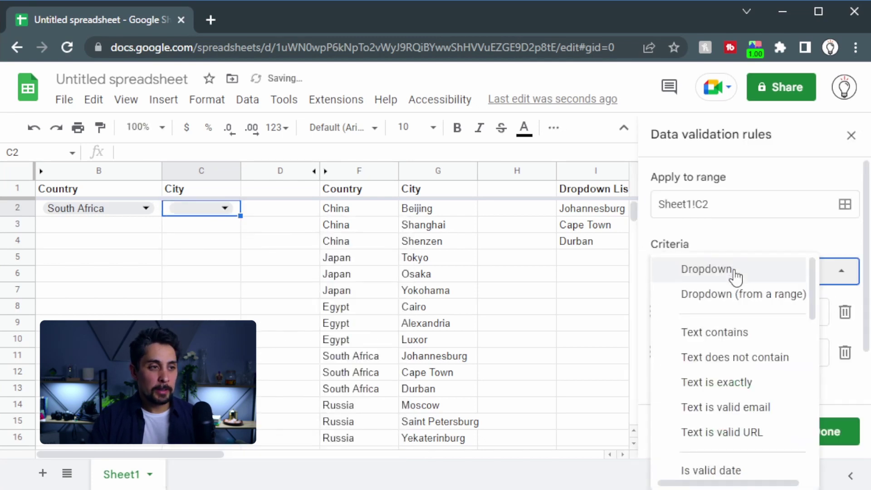
click(731, 296)
click(714, 319)
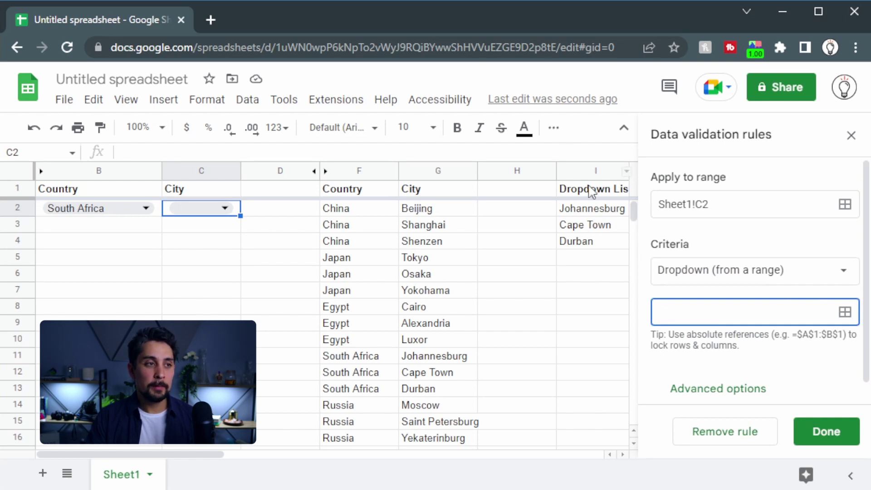
click(844, 311)
click(501, 265)
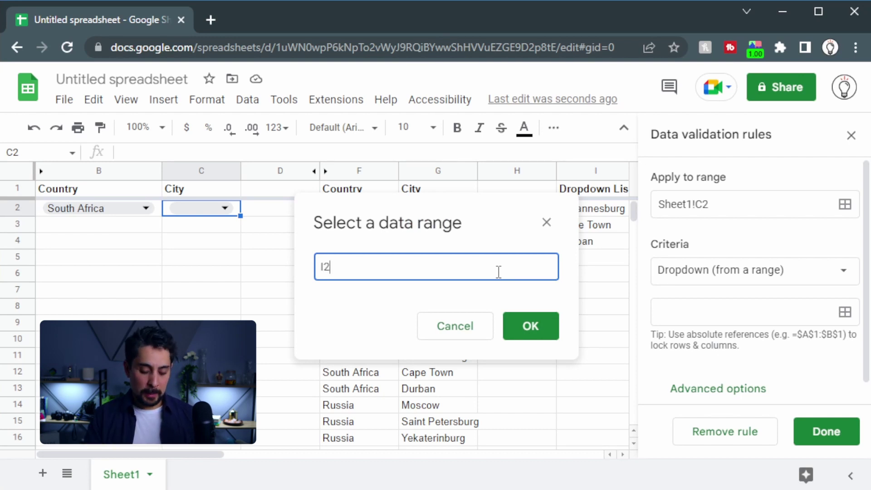
key(Return)
click(208, 207)
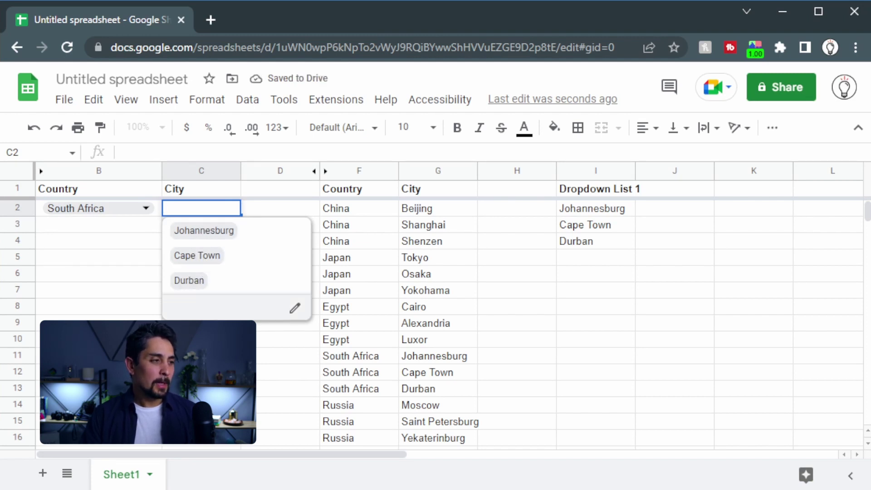
click(192, 279)
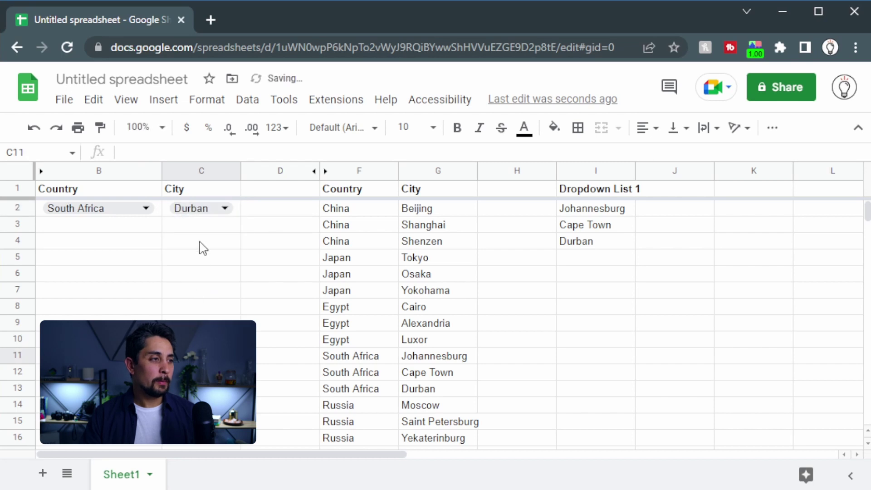
Step: Set the country in B2 to Australia and the city in C2 to Brisbane
click(117, 210)
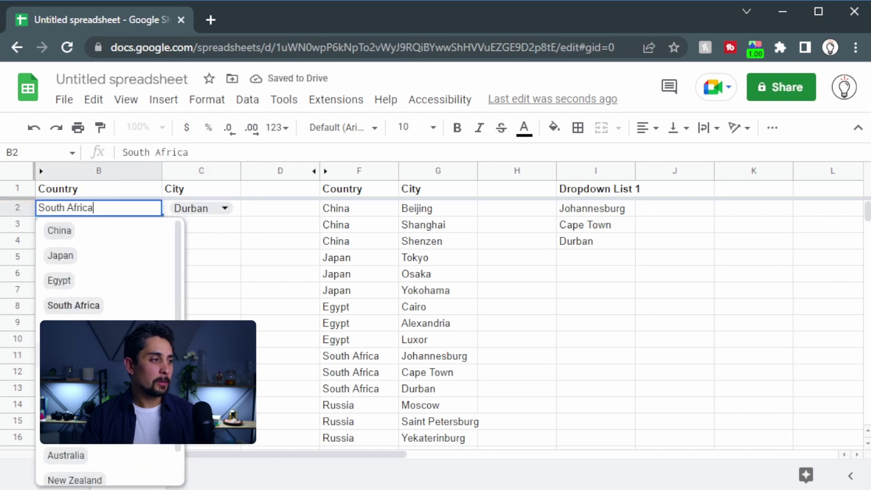
click(82, 457)
mouse_move(239, 214)
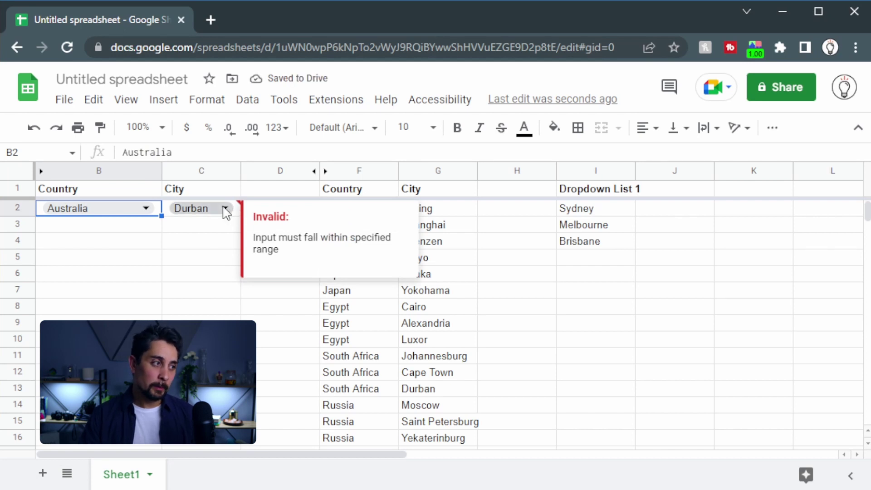
click(225, 209)
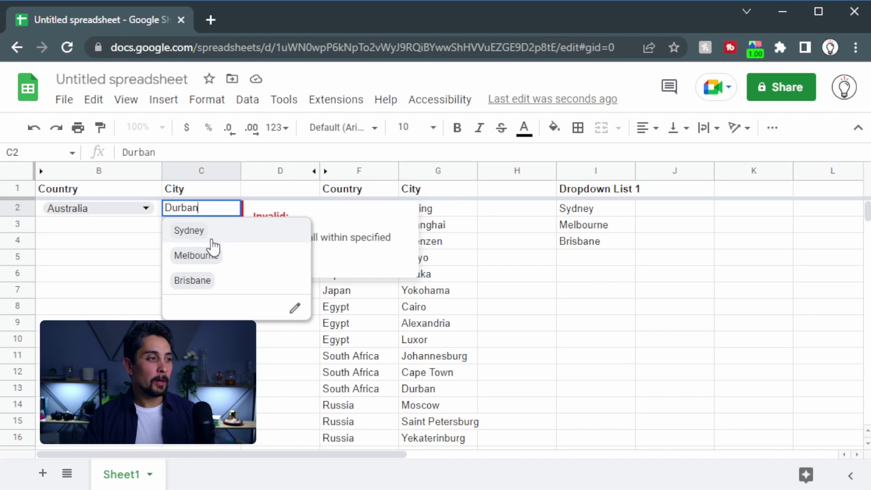
click(217, 282)
Step: Enter Australia in F35 of the city table, correcting the misspelling
click(371, 361)
scroll(371, 363, down, 6)
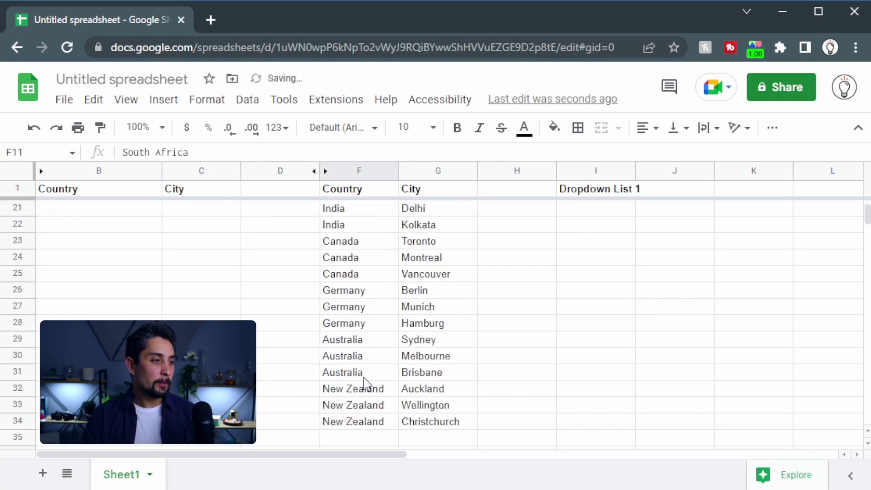
click(357, 438)
text(Au)
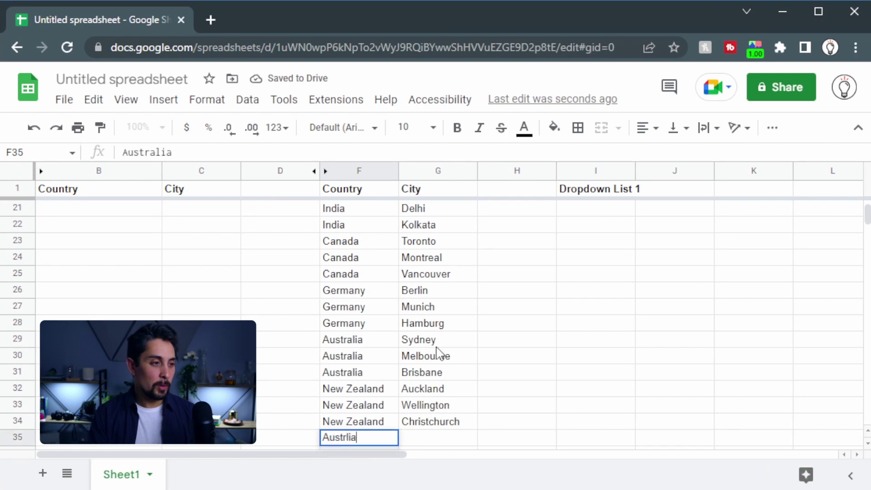
text(strlia)
key(Tab)
key(shift+Tab)
key(Return)
key(BackSpace)
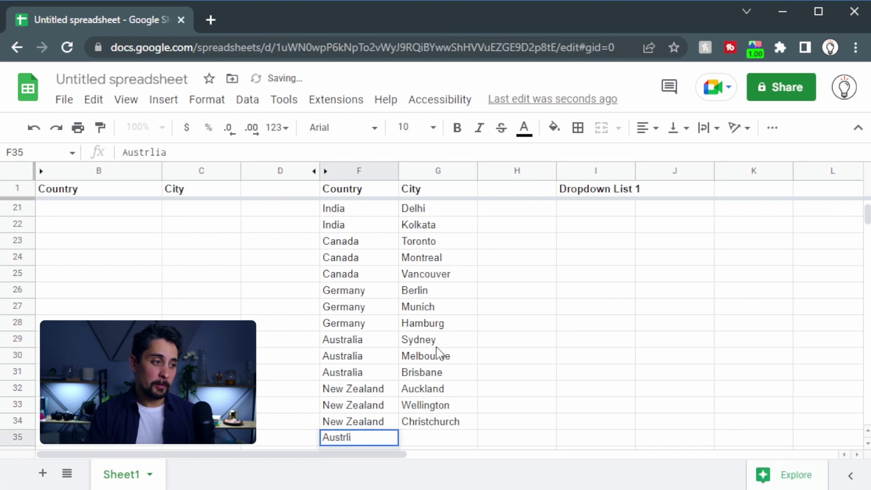
text(ia)
key(Tab)
Step: Enter Perth as the city in G35 and return to the top of the sheet
text(P)
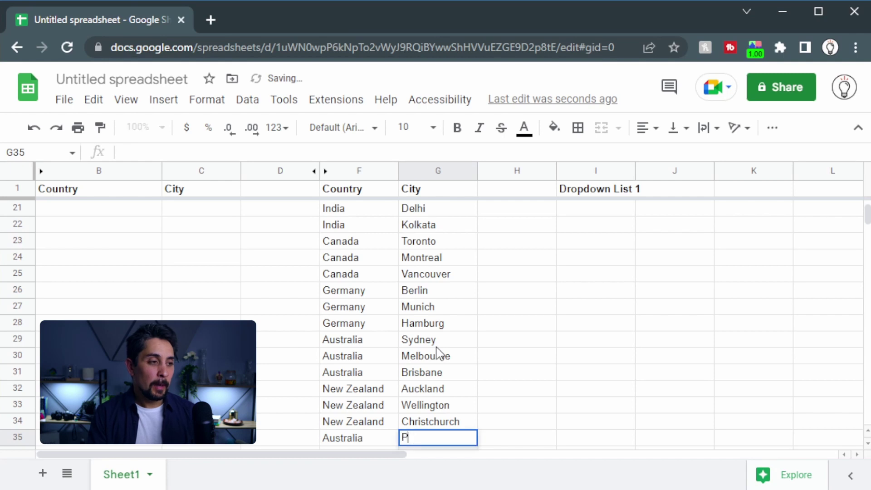
text(erth)
key(Return)
key(Up)
key(ctrl+Up)
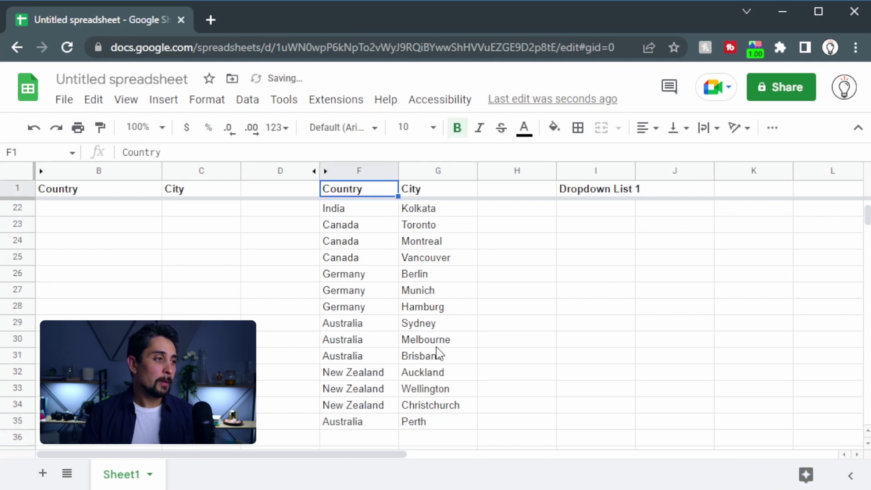
key(Left)
key(Down)
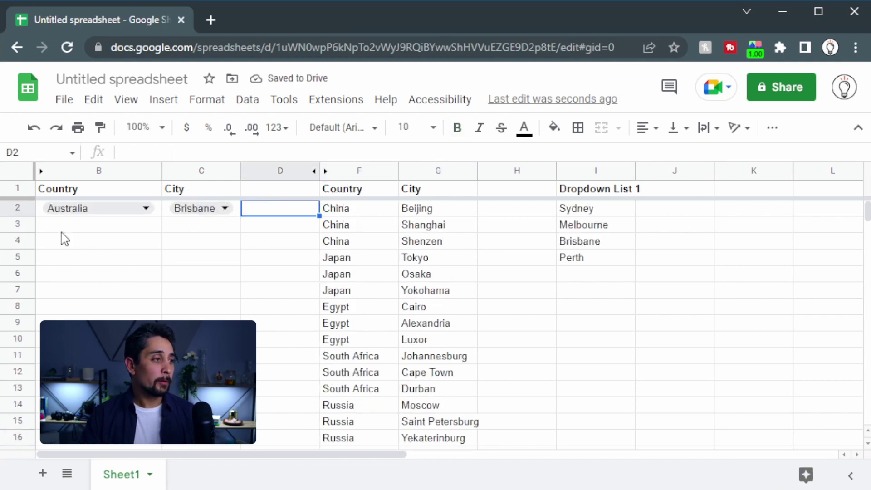
Step: Pick Perth, now listed among Australia's cities, in C2's dropdown
click(203, 211)
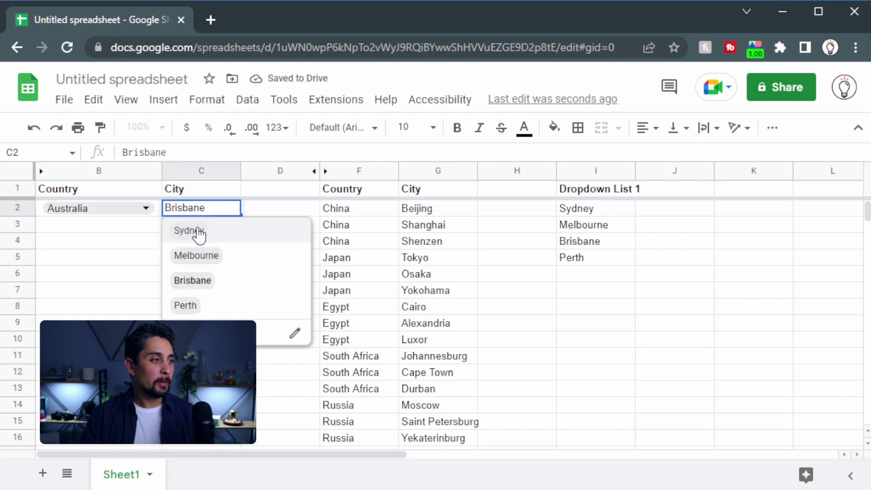
click(227, 306)
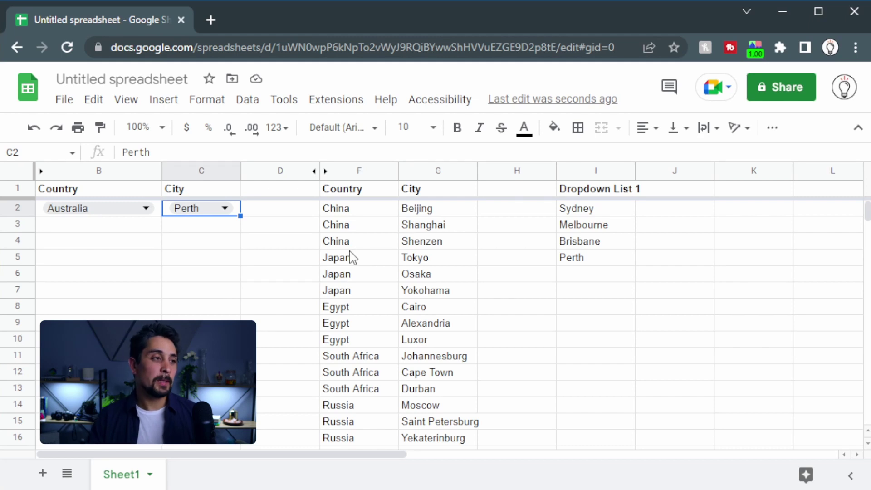
Step: Unhide the Continent columns E and A
click(320, 170)
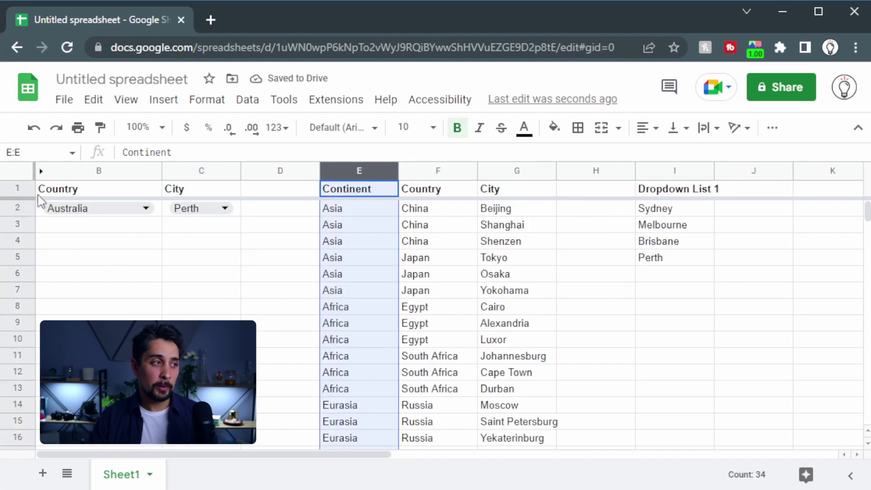
click(41, 172)
click(312, 282)
click(72, 210)
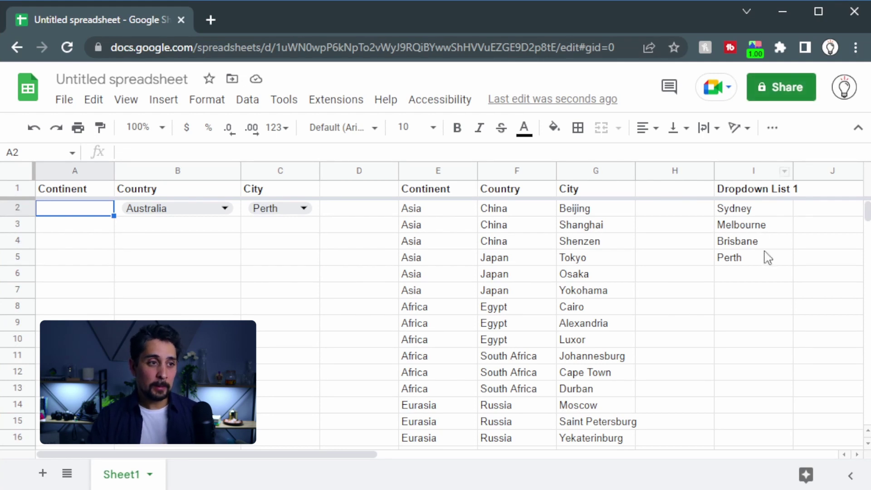
Step: Move the city list I1:I5 to column J as 'Dropdown List 2' and add a new I1 header
drag(748, 194, 750, 258)
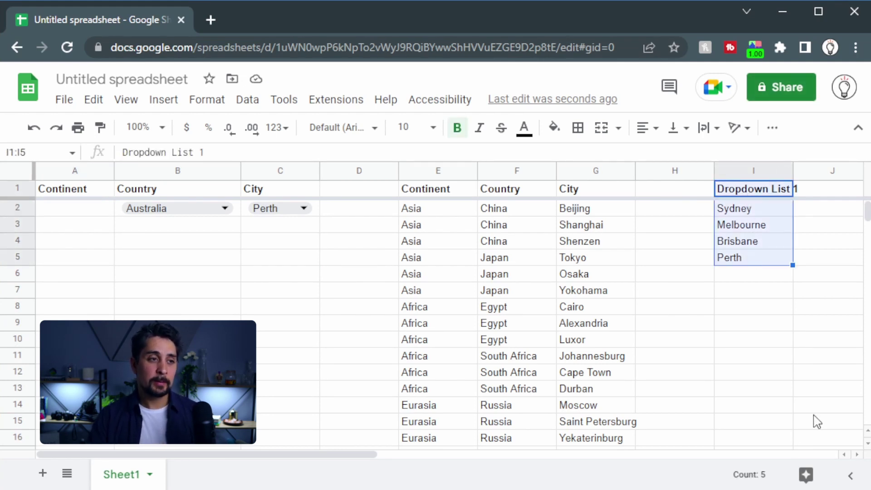
key(ctrl+x)
key(Right)
key(ctrl+v)
key(Return)
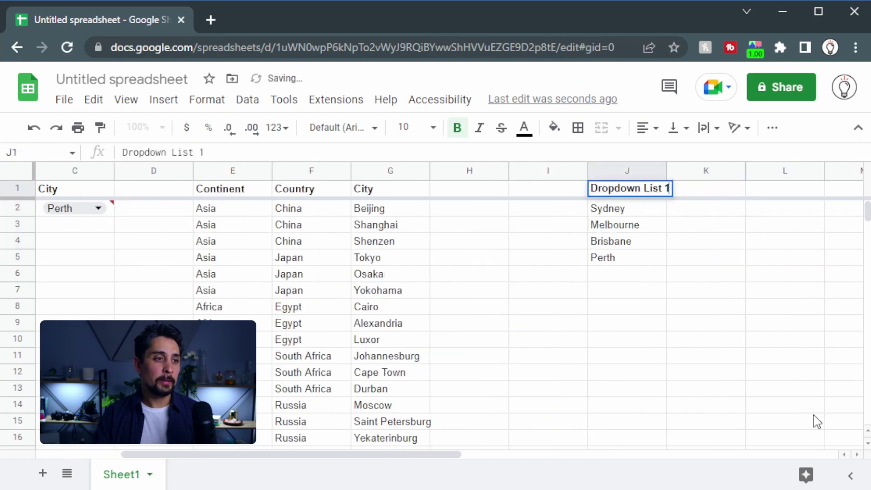
key(BackSpace)
text(2)
key(Return)
key(Up)
key(Left)
text(Dropdown)
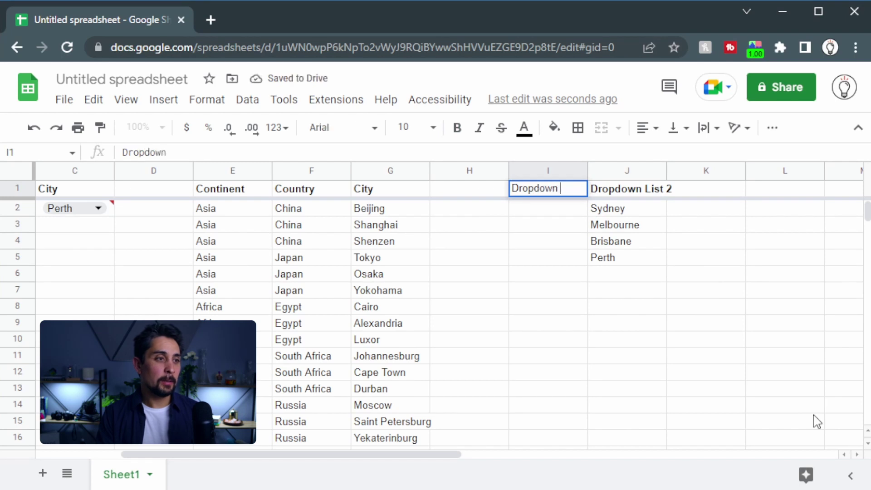
key(Return)
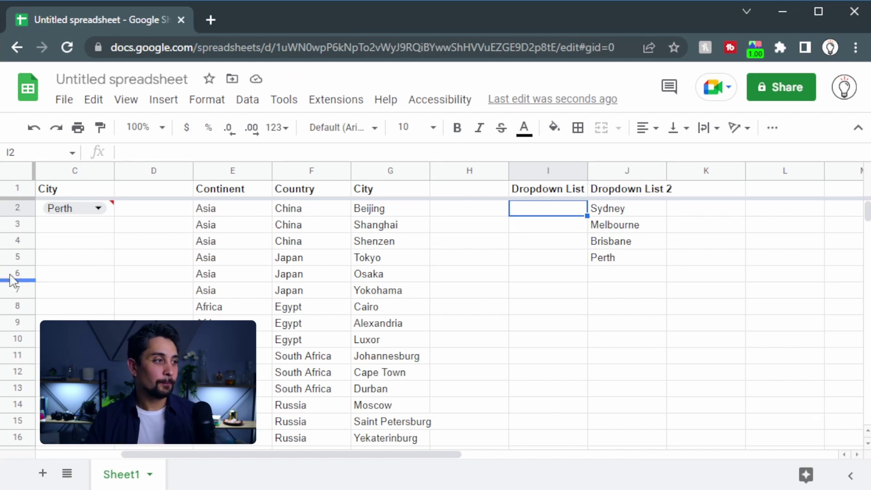
Step: Clear the dropdown choices in cells A2:C2
click(142, 224)
key(Up)
key(Left)
key(shift+Left)
key(shift+Left)
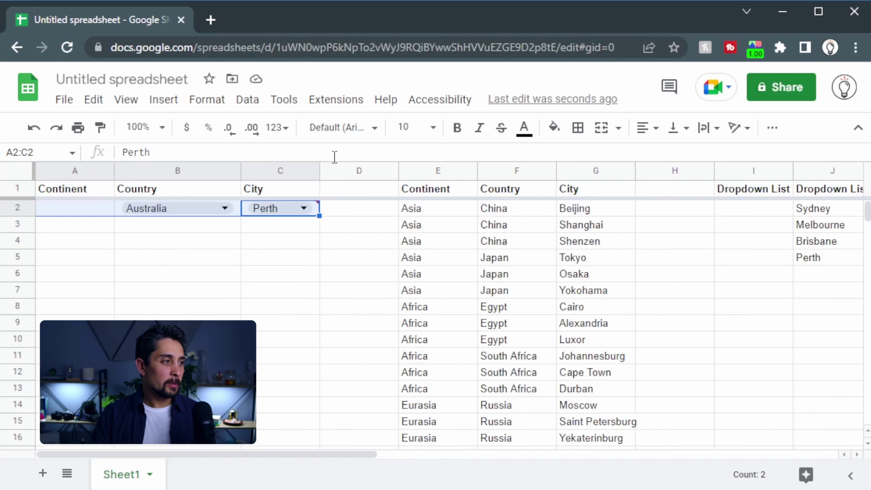
key(Delete)
key(shift+Right)
key(shift+Right)
key(Left)
key(Left)
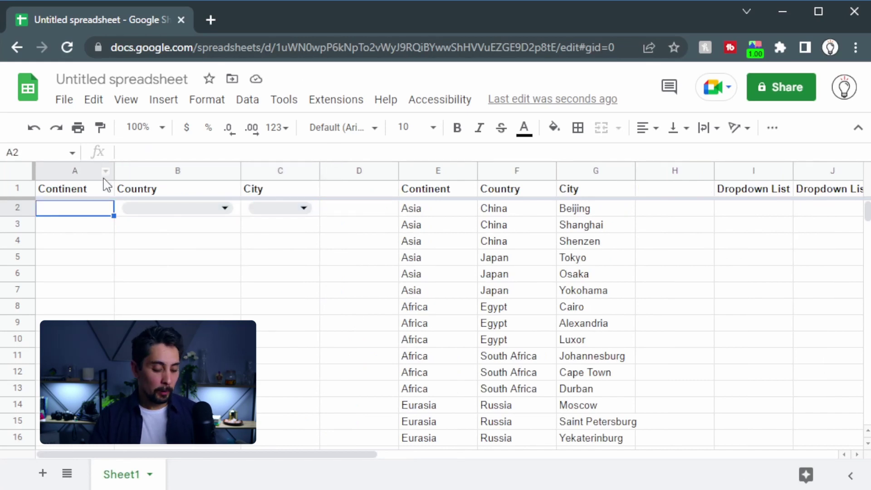
Step: Make A2 a dropdown sourced from the continent range E2:E
text(@dropdown)
key(Return)
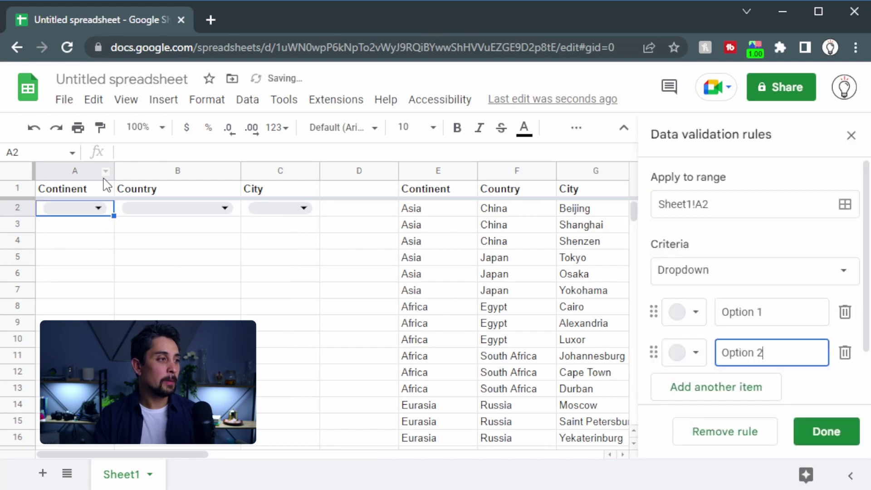
click(817, 274)
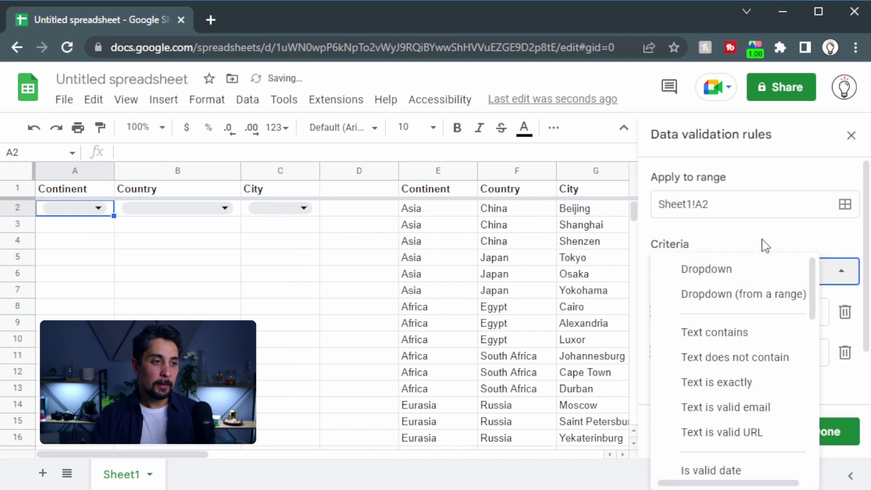
click(747, 300)
click(845, 311)
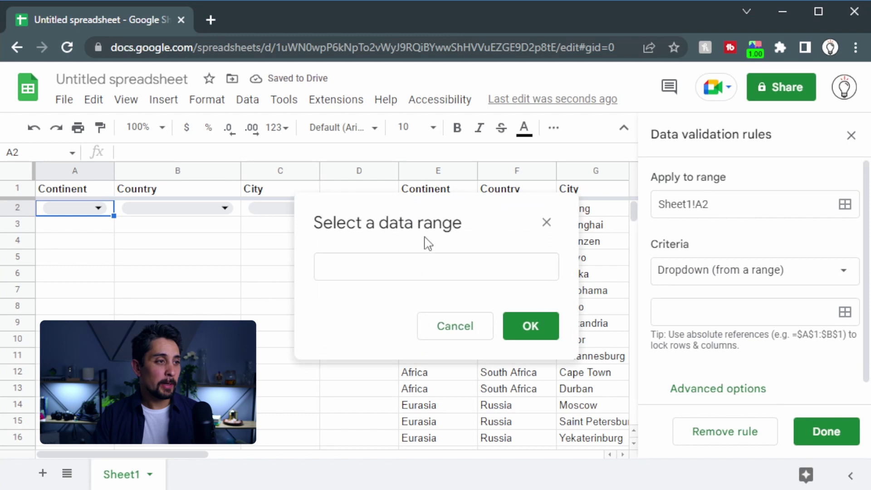
drag(438, 218, 192, 253)
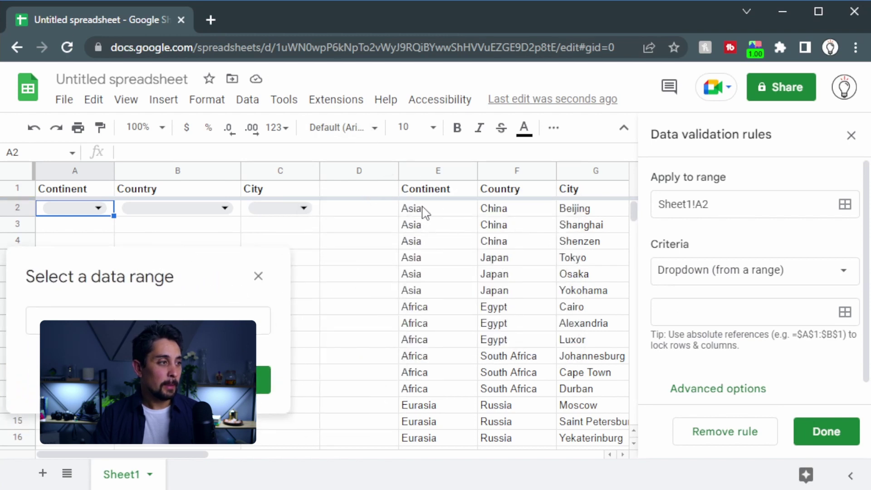
drag(412, 209, 421, 234)
click(97, 318)
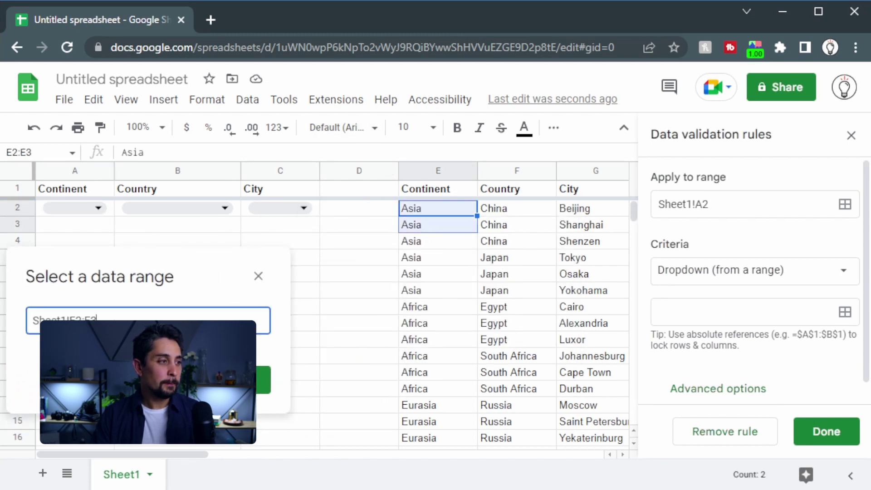
click(257, 370)
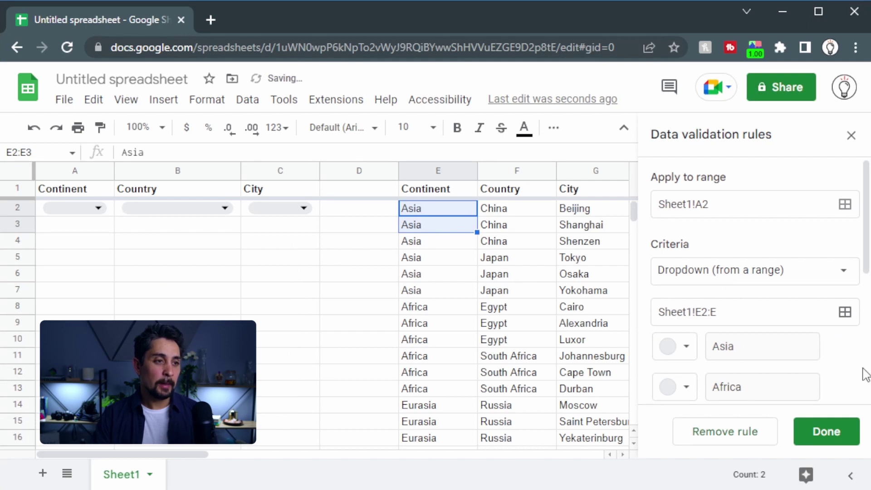
Step: Save the Continent dropdown rule and close the Data validation rules panel
scroll(819, 352, down, 5)
scroll(751, 254, up, 5)
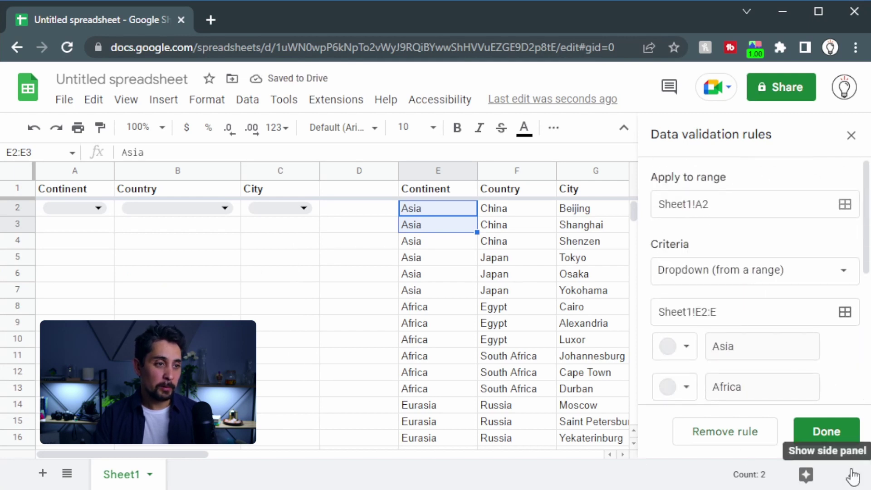
click(840, 442)
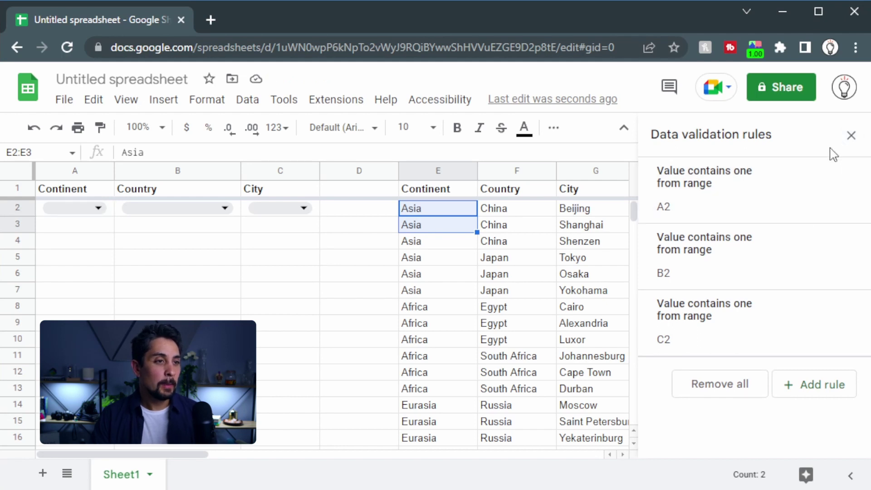
click(851, 137)
click(744, 222)
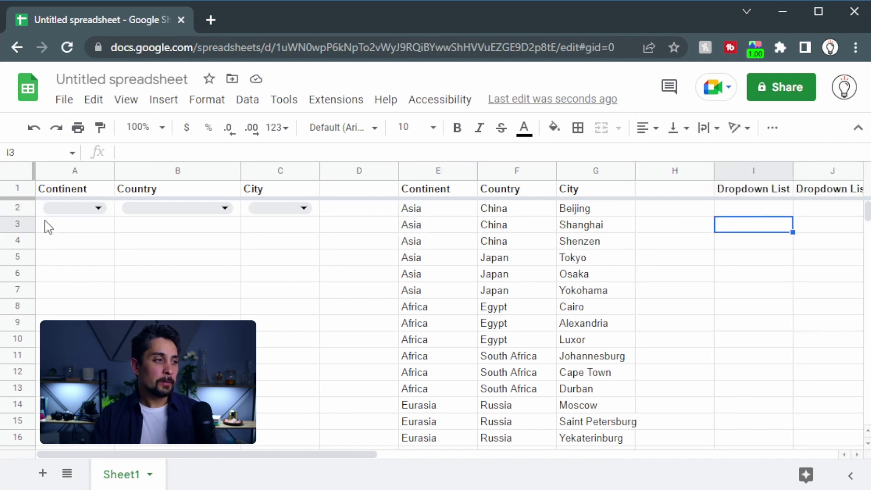
Step: Set A2 to Asia and enter a QUERY on E2:G in I2, filtering for continent 'Asia'
click(53, 207)
click(57, 231)
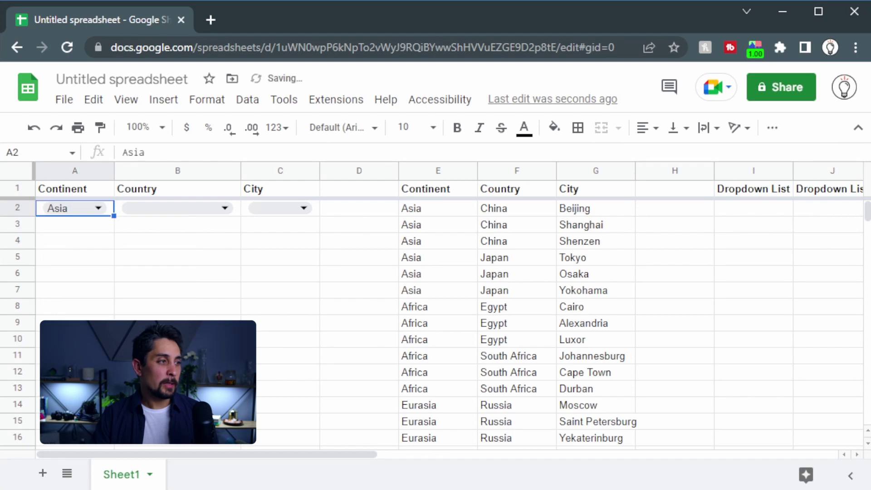
click(765, 205)
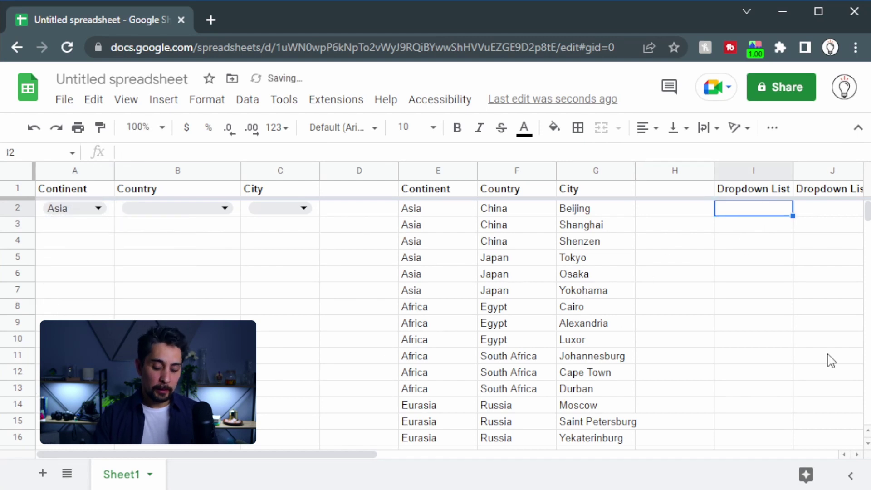
text(=query()
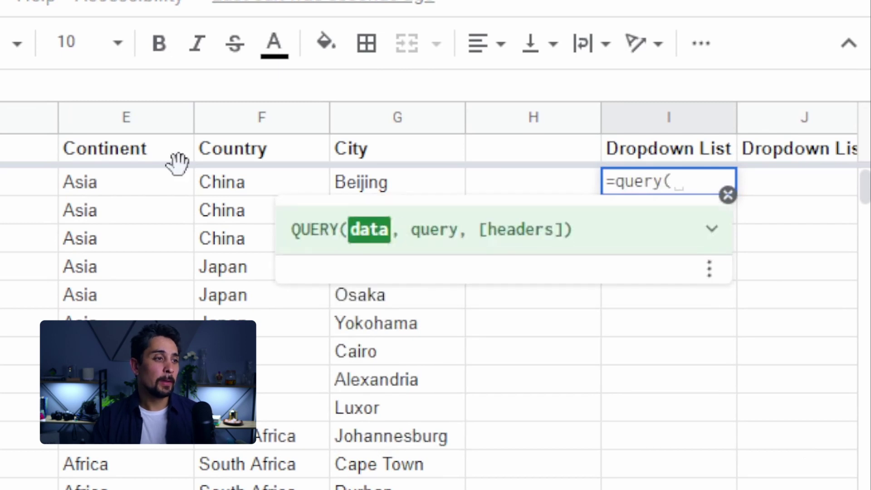
drag(111, 187, 344, 246)
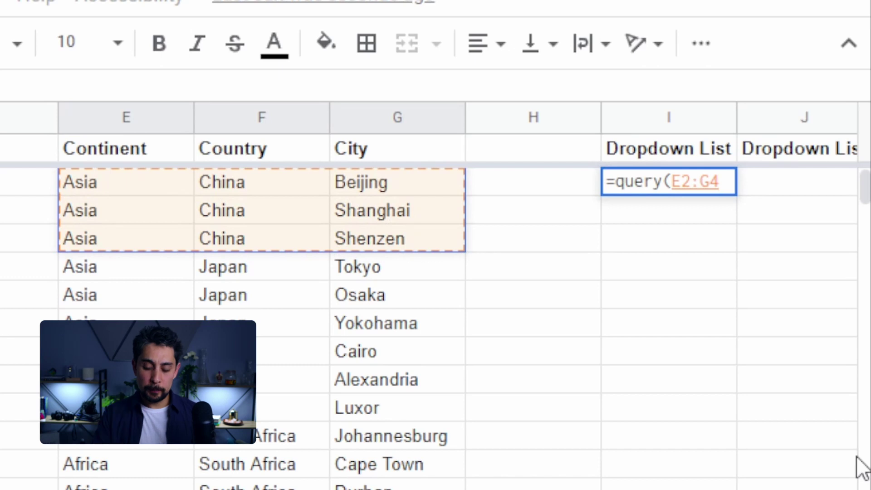
key(BackSpace)
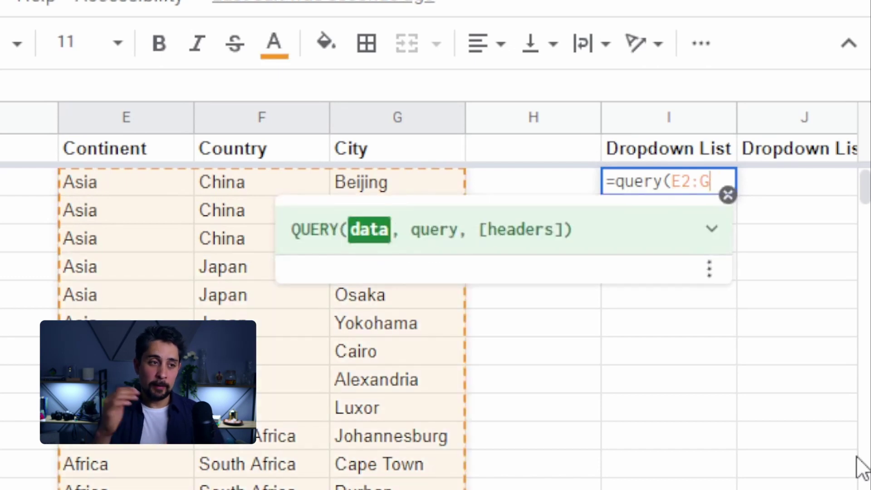
text(,)
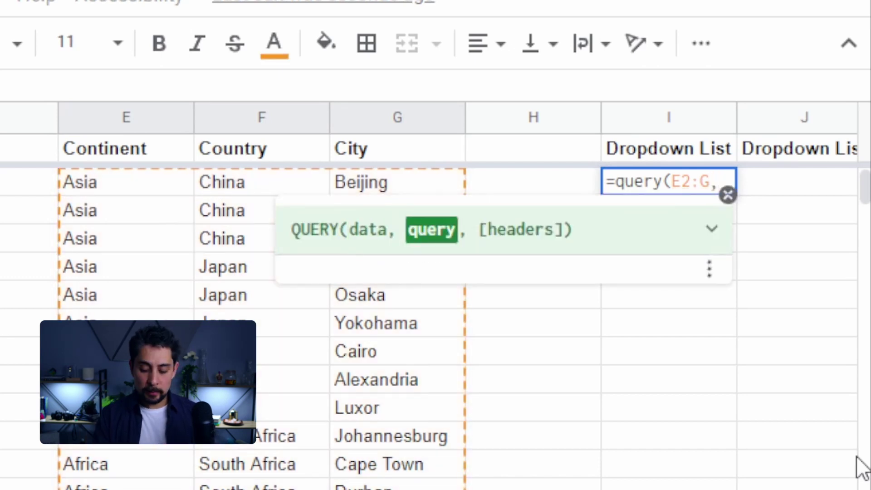
text("Select )
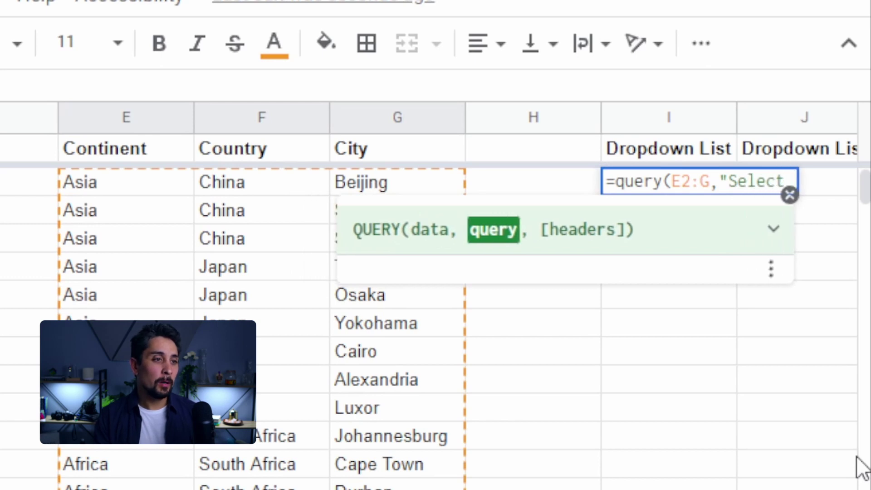
text(E)
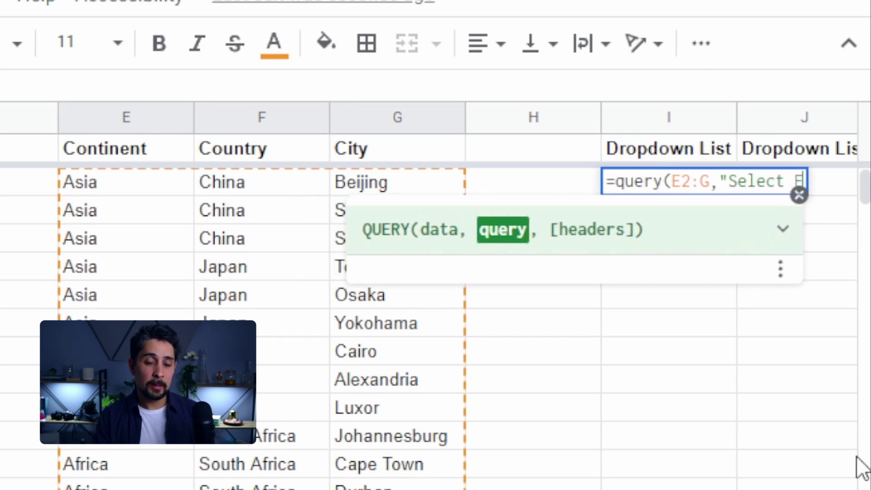
text( where)
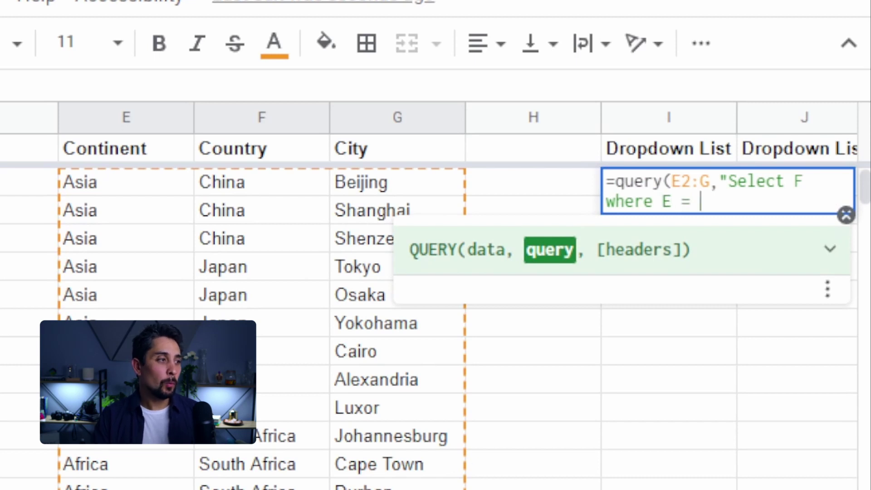
text(E = 'Asia)
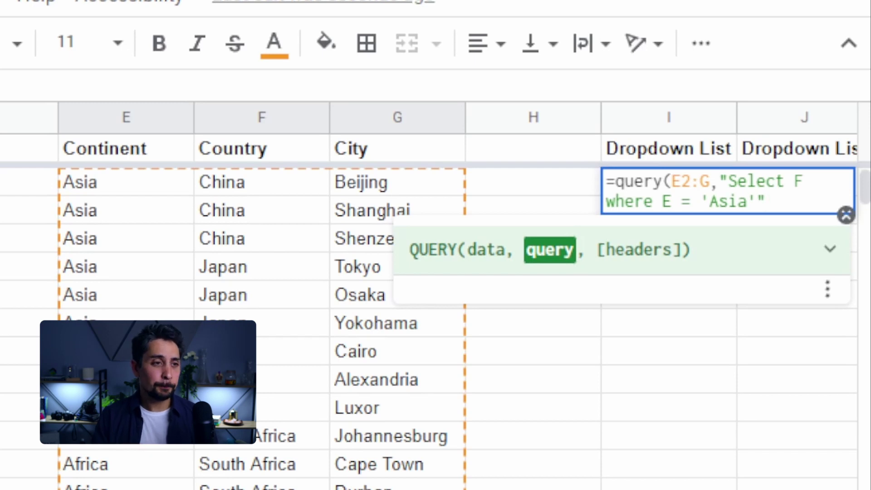
key(Return)
key(Up)
key(Right)
Step: Replace the hard-coded 'Asia' in I2's query with "&A2&" to reference A2
key(Left)
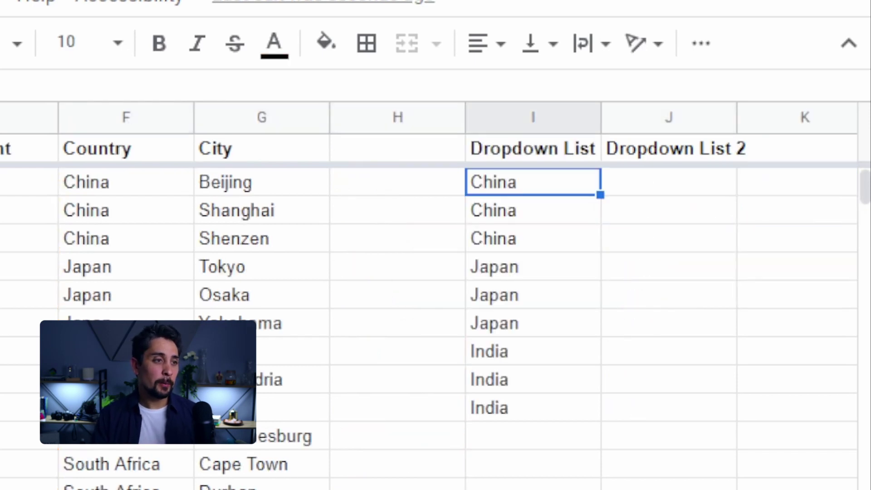
key(Down)
key(Down)
key(Up)
key(Up)
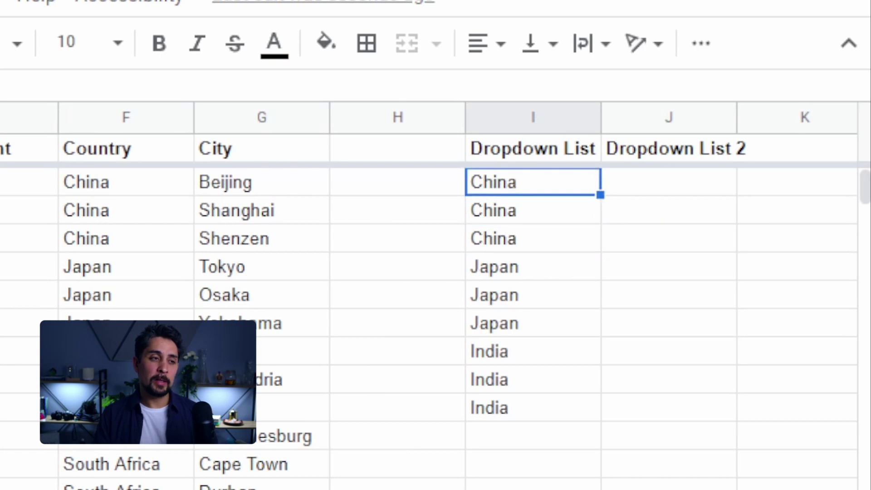
key(F2)
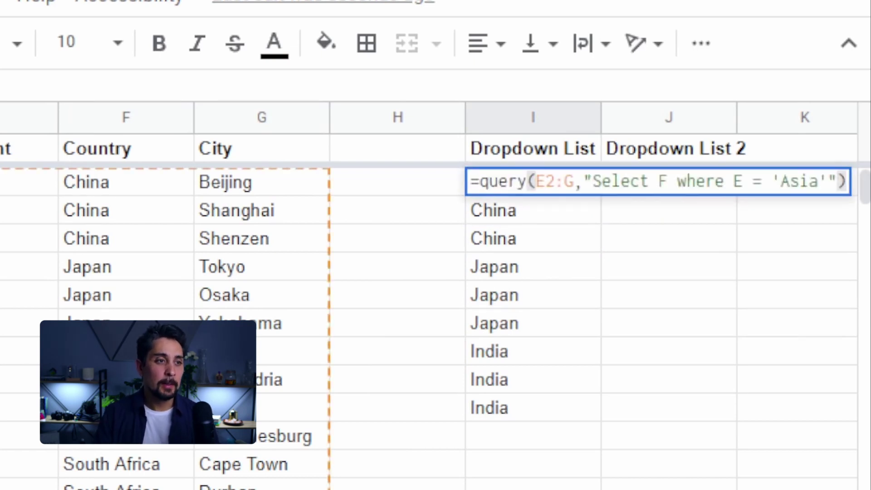
key(Left)
key(Left)
key(Left)
key(Left)
key(Left)
key(Left)
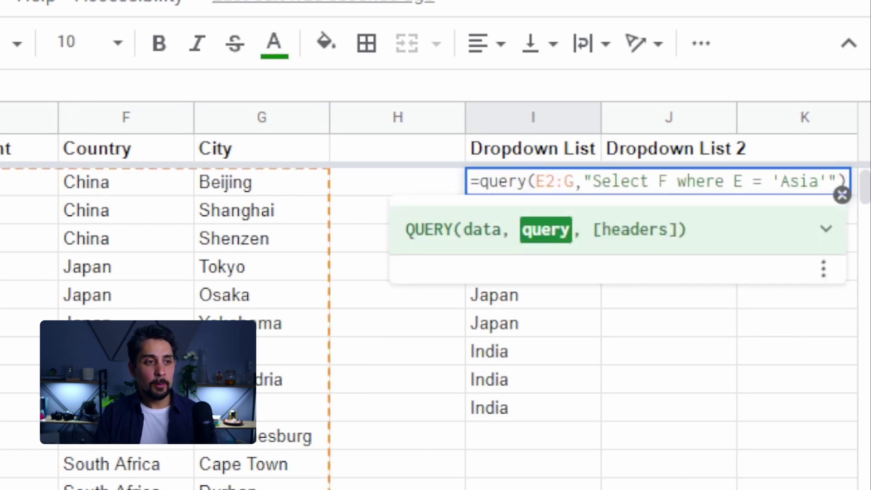
key(shift+Left)
key(shift+Left)
key(shift+Left)
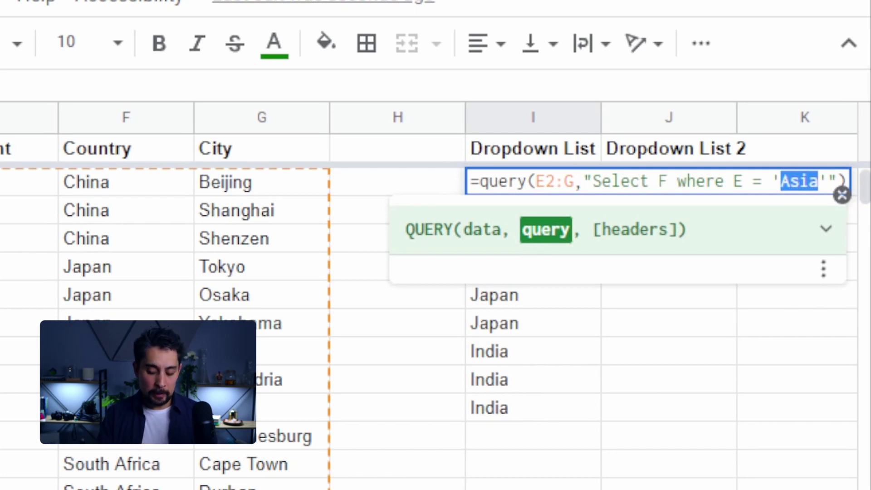
text(")
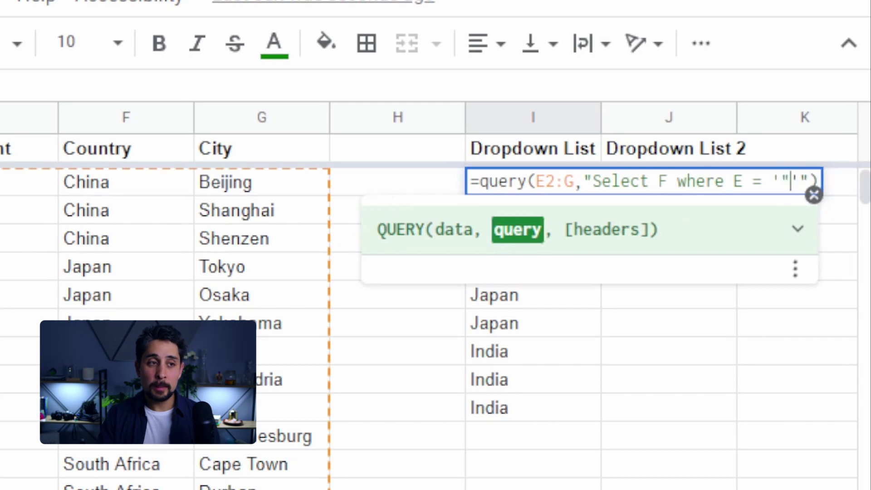
text(&&")
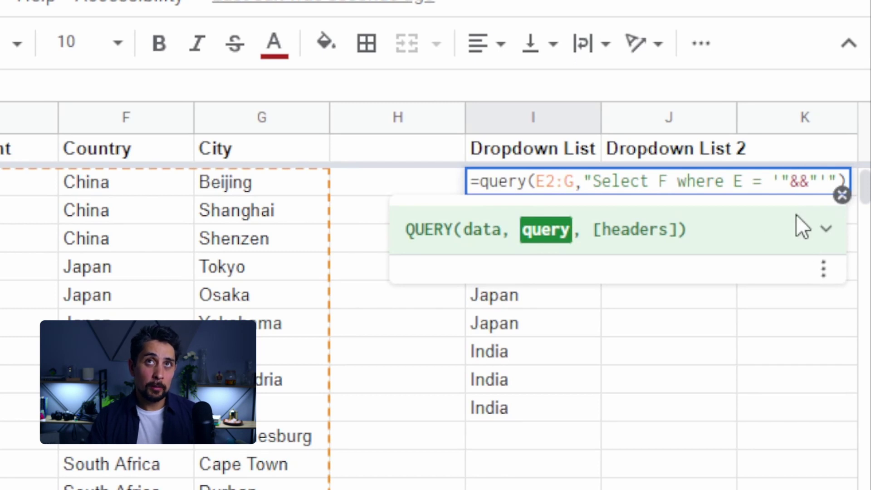
text(A2)
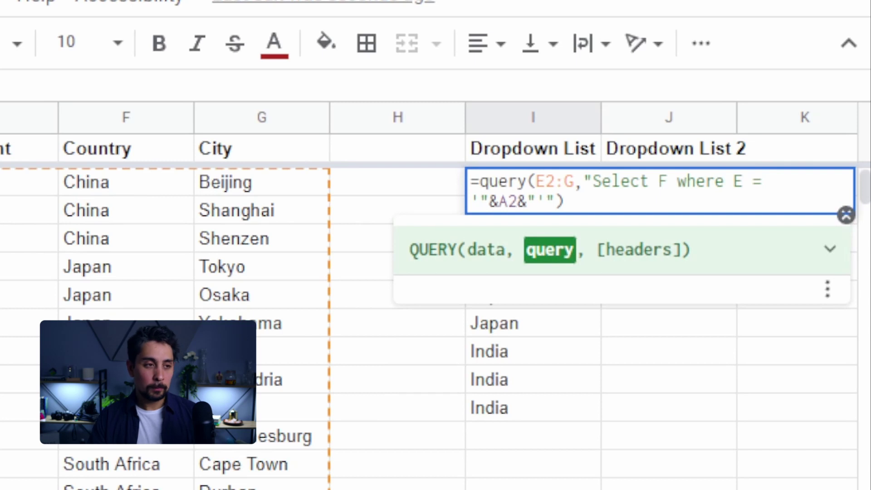
key(Return)
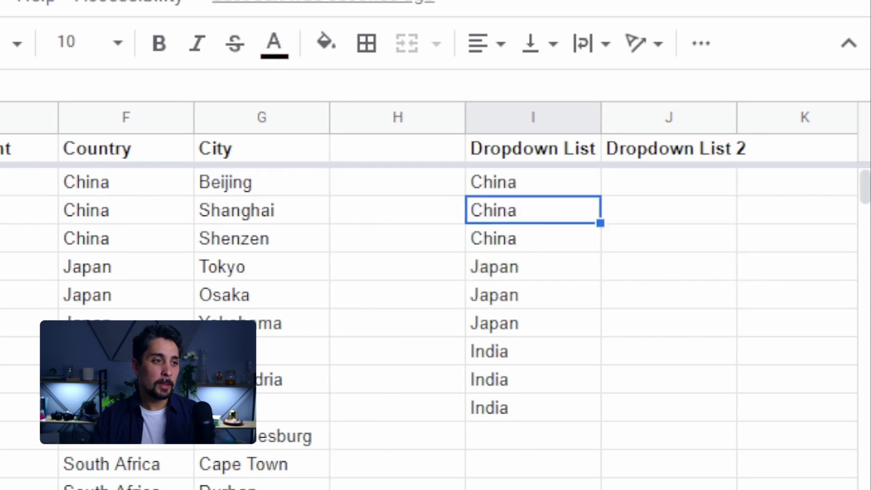
click(549, 186)
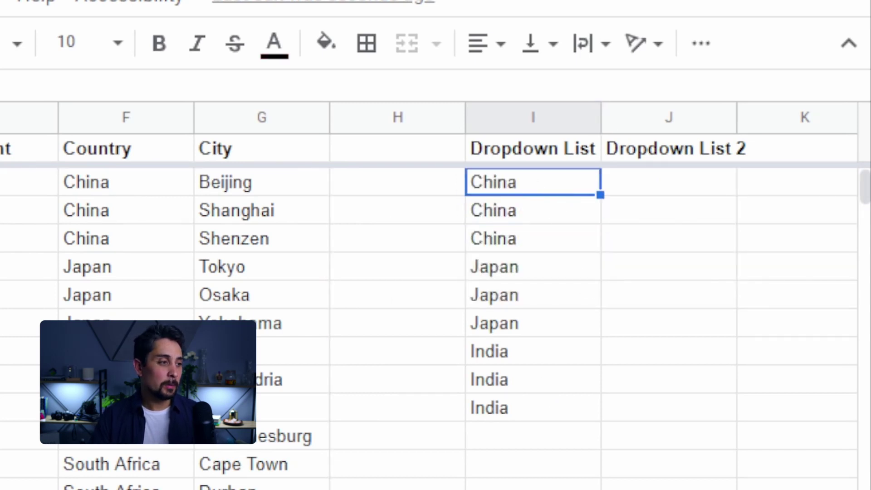
scroll(435, 295, left, 3)
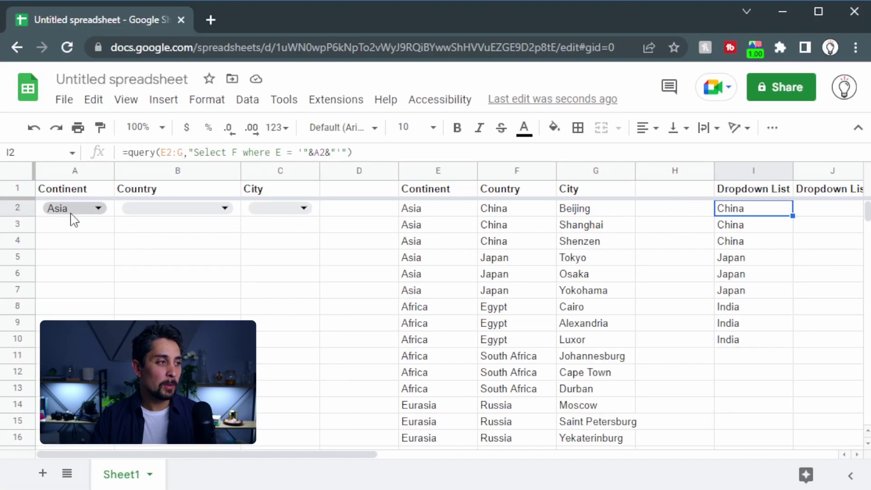
Step: Choose Oceania in A2 and check that column I lists Australia and New Zealand
click(72, 210)
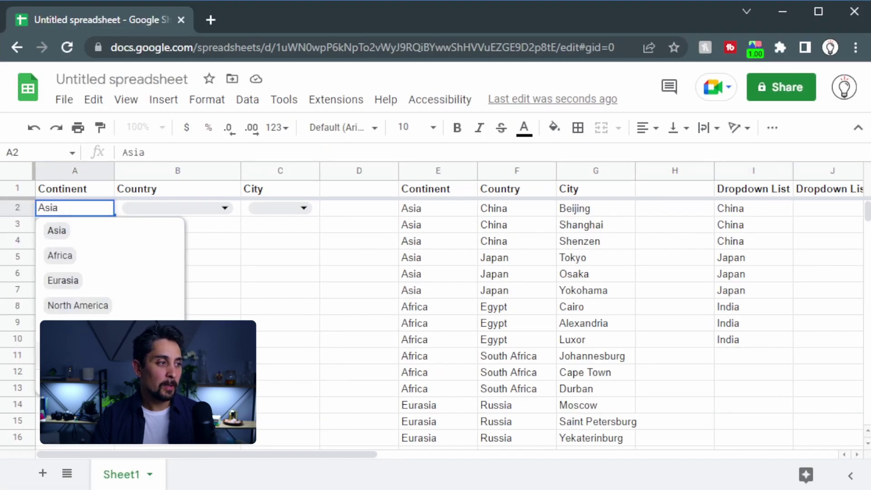
click(63, 355)
drag(772, 215, 758, 300)
click(767, 284)
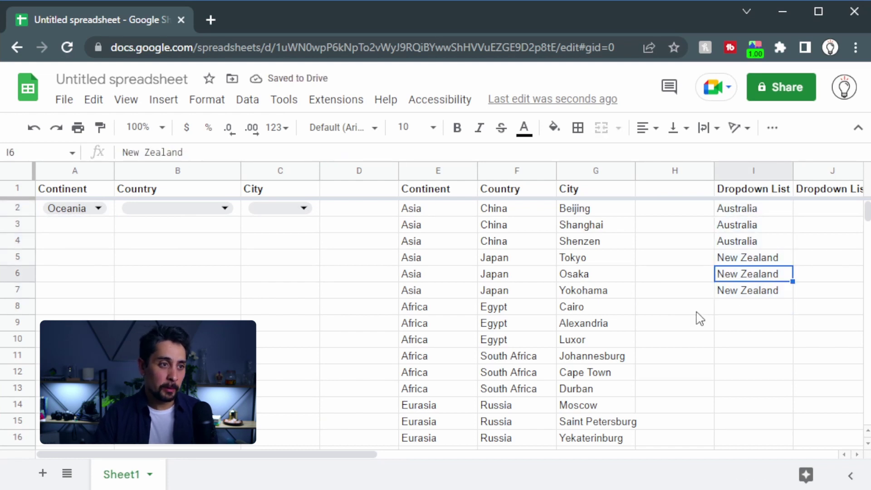
click(771, 209)
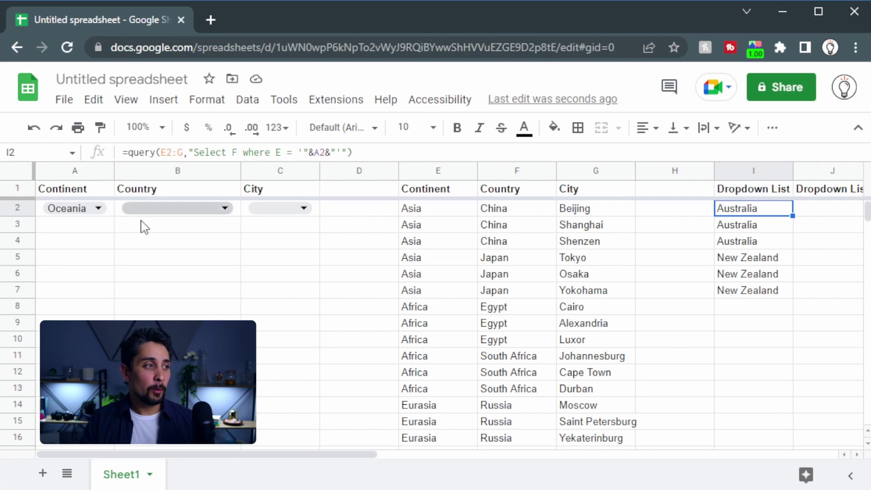
Step: Bring up B2's Country dropdown and its validation rule for editing
click(181, 207)
click(184, 201)
click(184, 199)
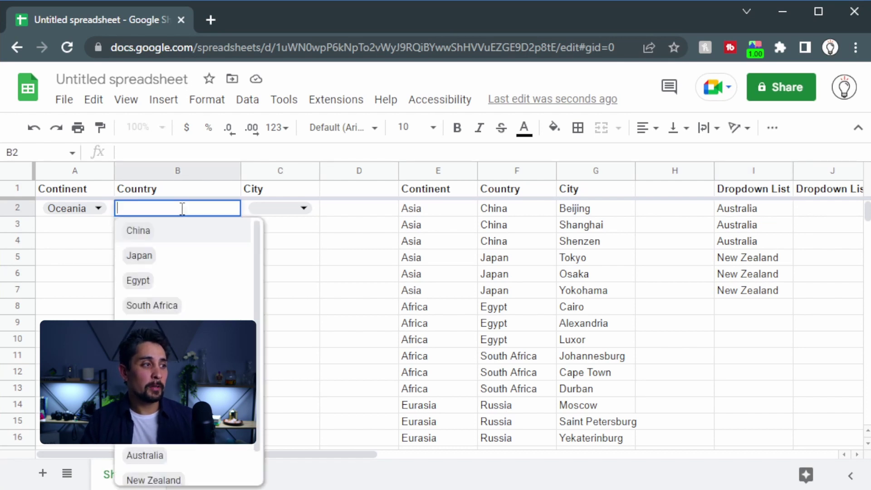
scroll(245, 408, down, 1)
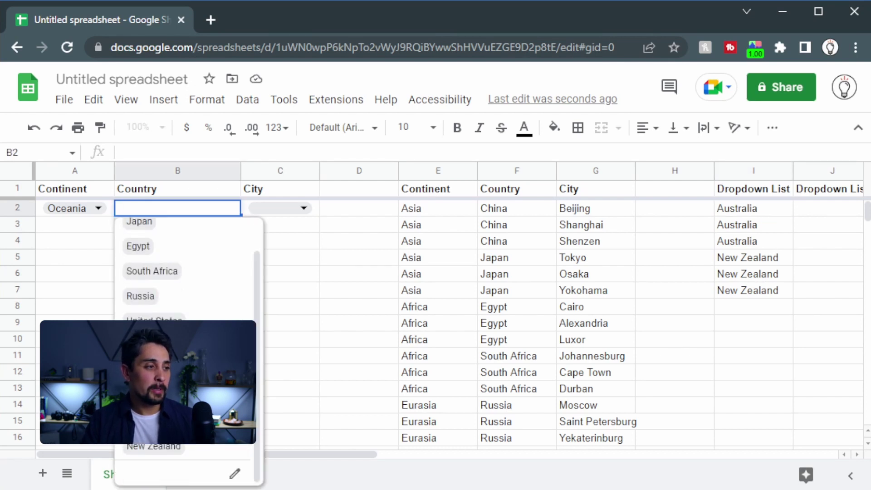
click(237, 476)
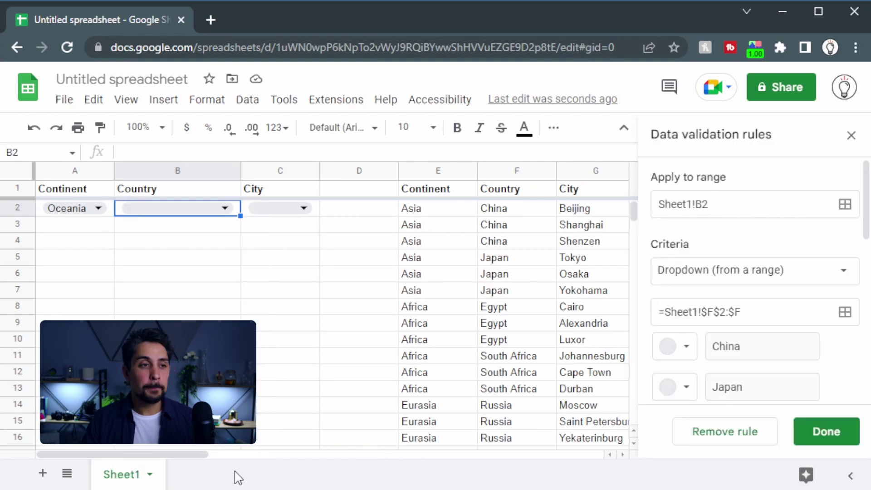
Step: Change B2's dropdown source range to =Sheet1!$I$2:$I and save the rule
drag(160, 454, 272, 431)
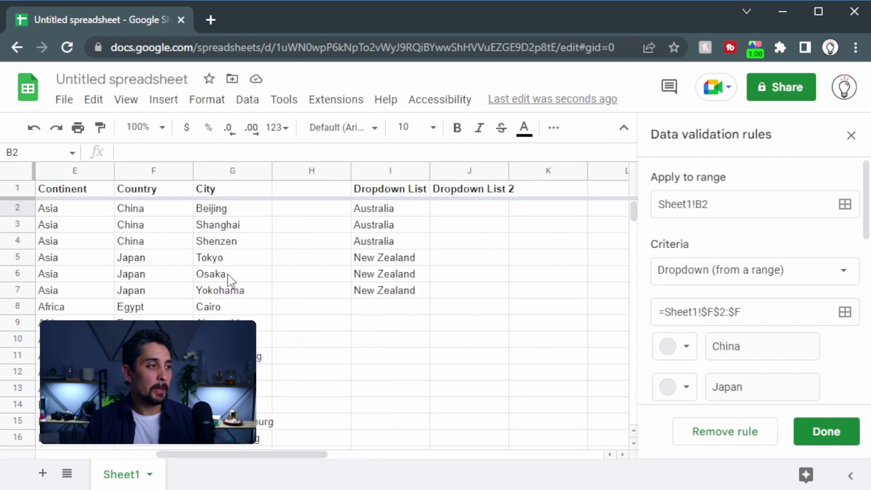
click(157, 171)
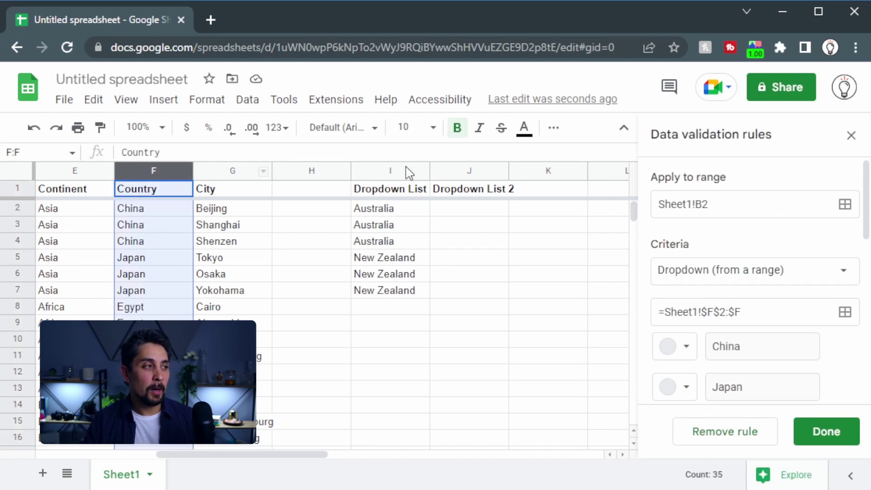
click(721, 312)
key(BackSpace)
text(I)
key(Right)
key(Right)
key(Right)
key(Delete)
key(Delete)
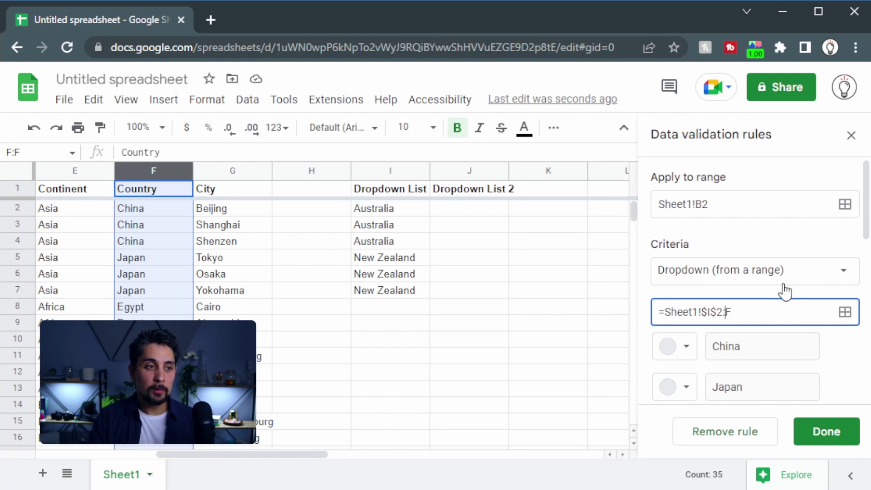
text($I)
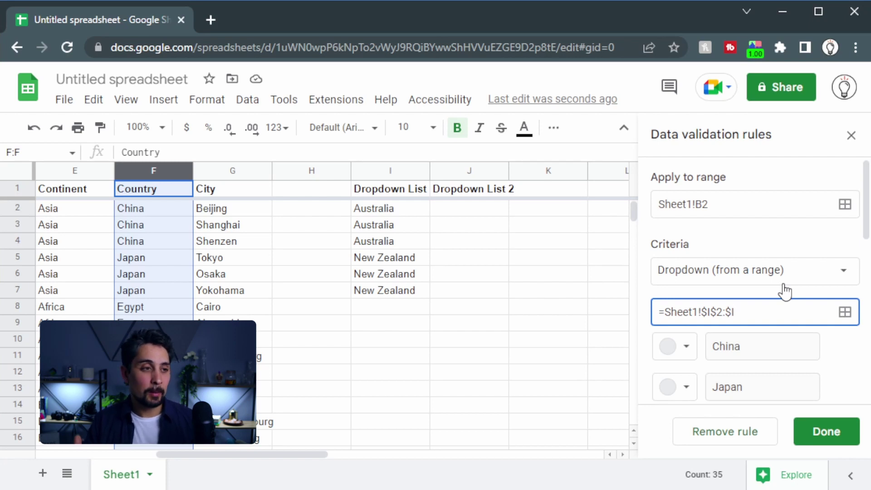
click(842, 375)
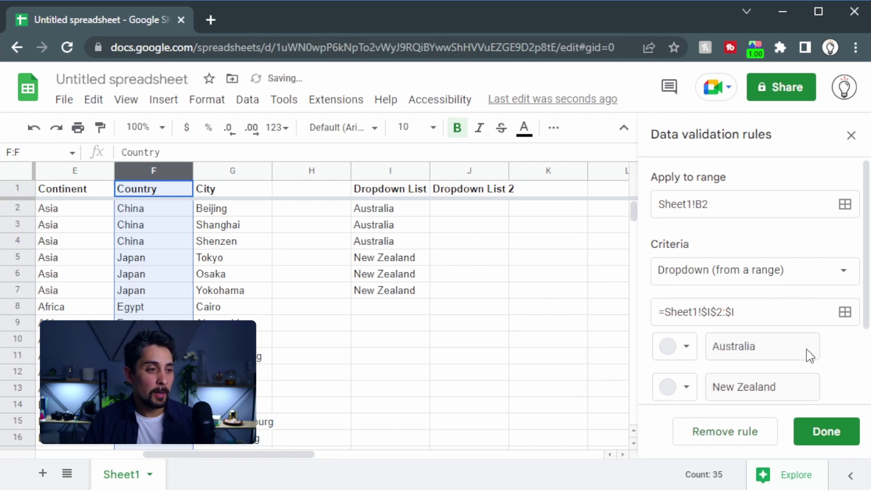
scroll(760, 351, down, 2)
click(829, 433)
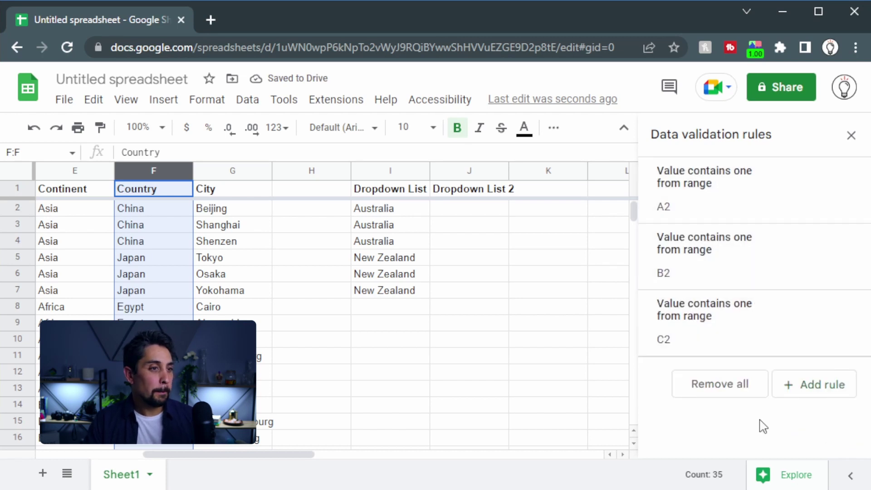
click(849, 136)
drag(322, 454, 172, 450)
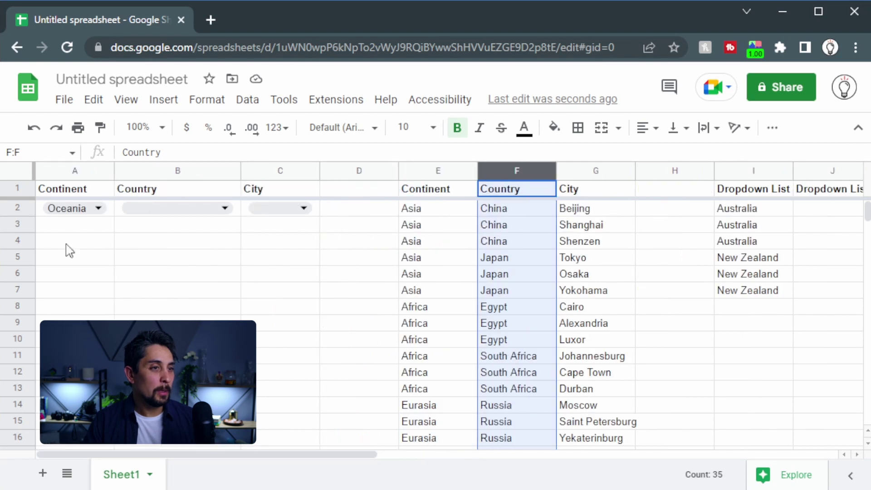
Step: Try Europe, then set A2 to Africa and pick Egypt as the Country in B2
click(93, 209)
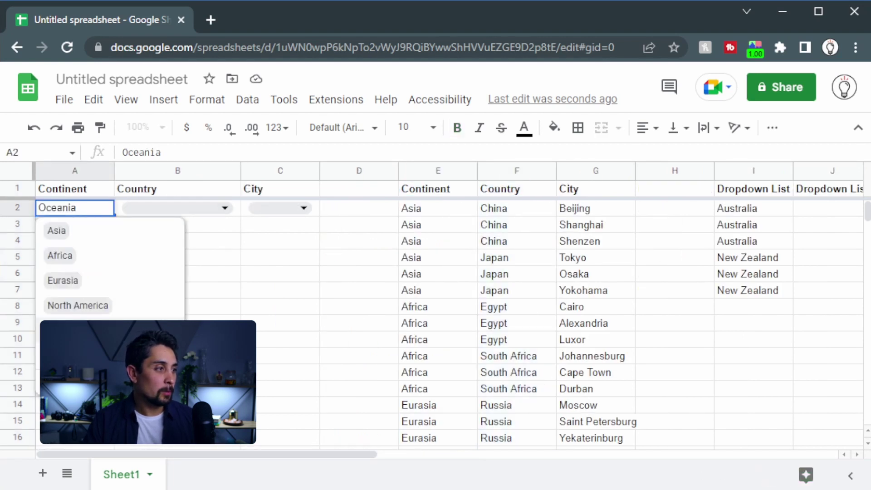
click(68, 331)
drag(764, 212, 752, 266)
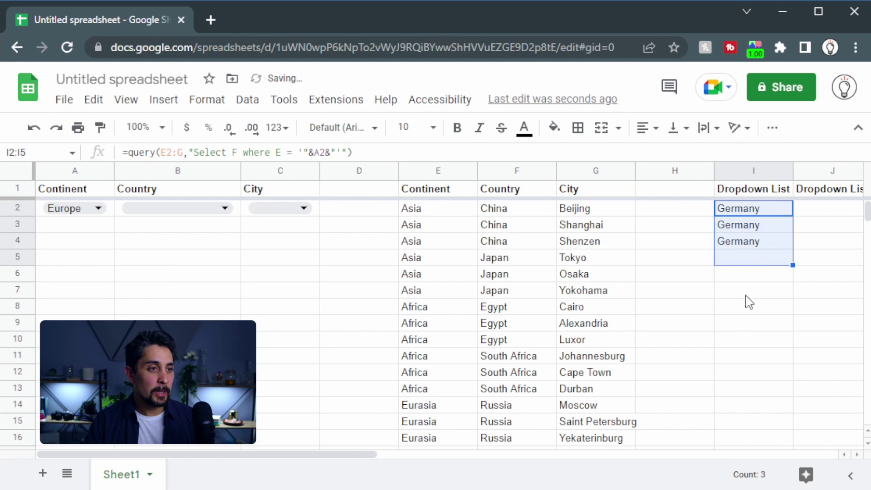
click(159, 209)
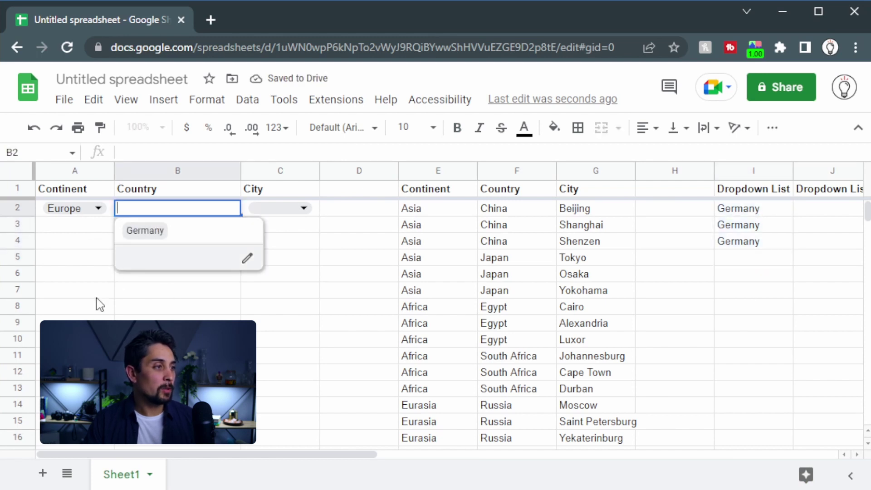
click(84, 208)
click(72, 262)
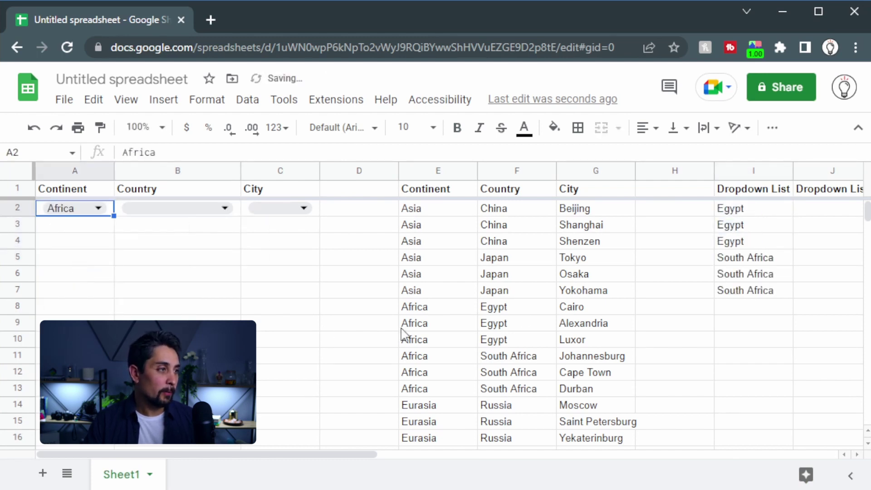
click(205, 210)
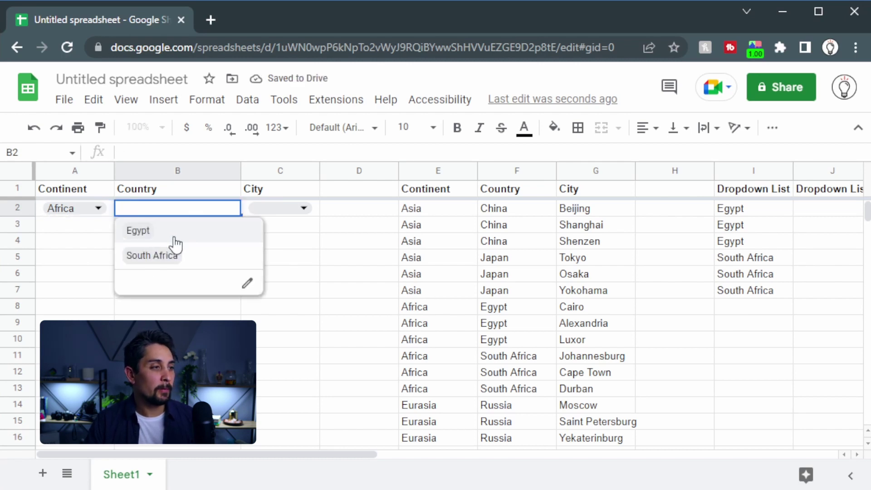
click(196, 236)
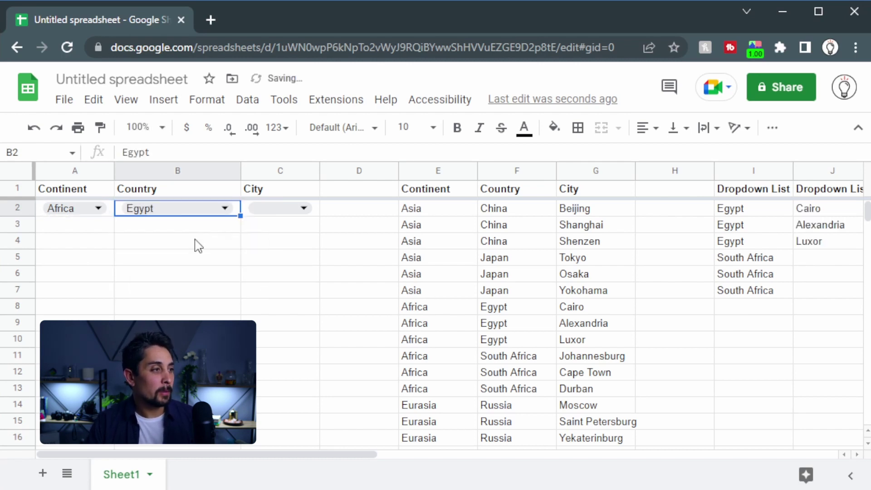
Step: Change C2's City dropdown source range to $J$2:$J and save the rule
drag(824, 214, 821, 245)
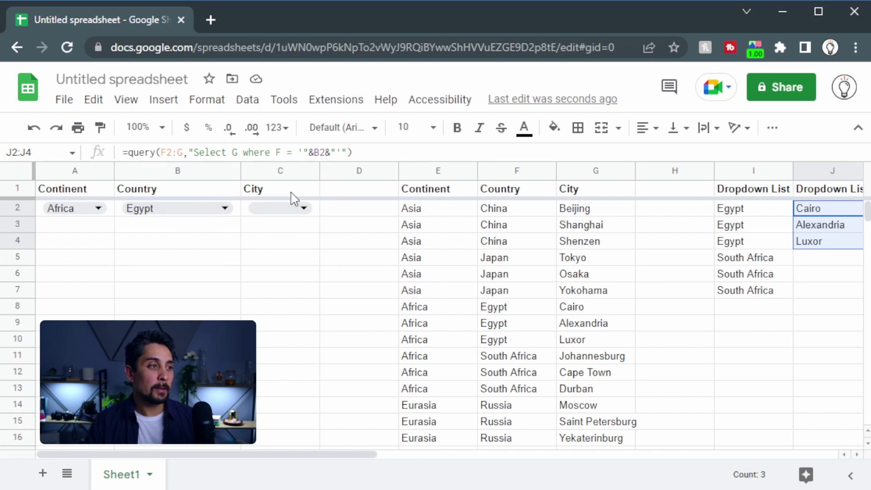
click(282, 210)
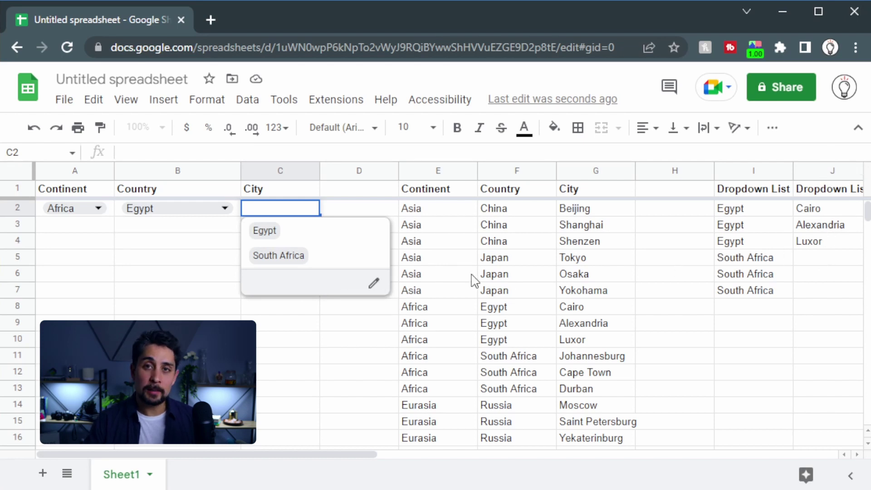
click(374, 283)
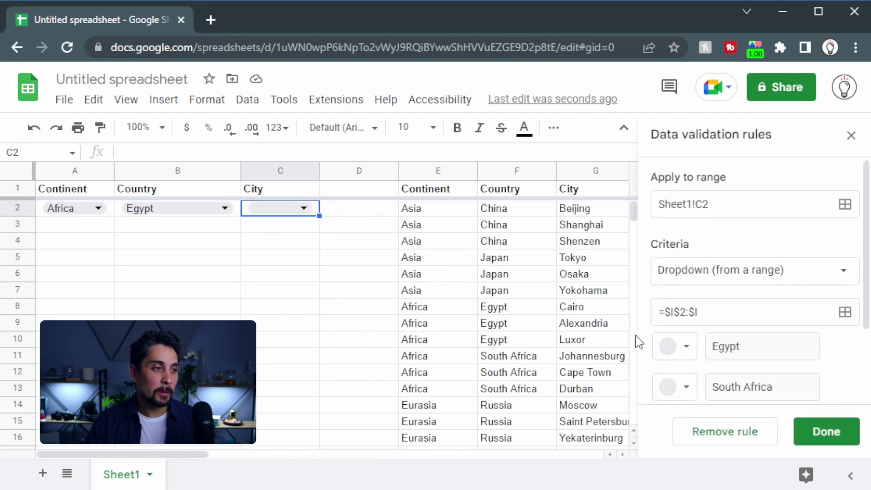
click(677, 312)
key(BackSpace)
text(J)
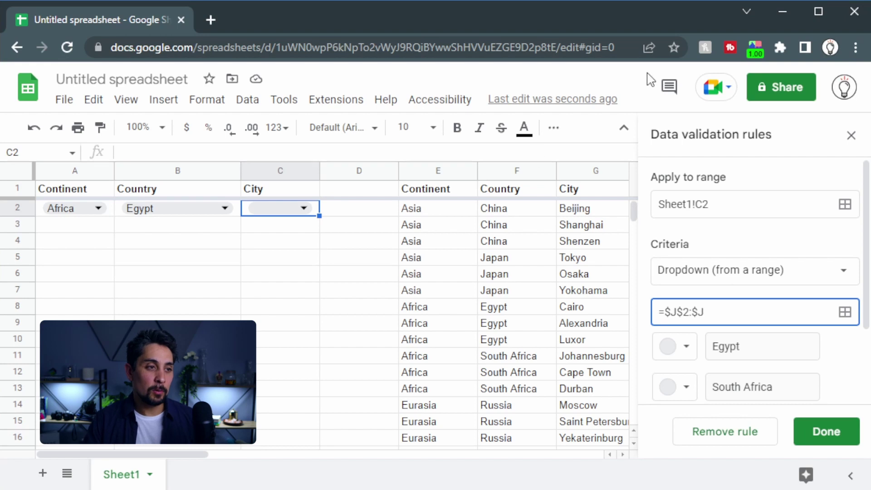
click(842, 358)
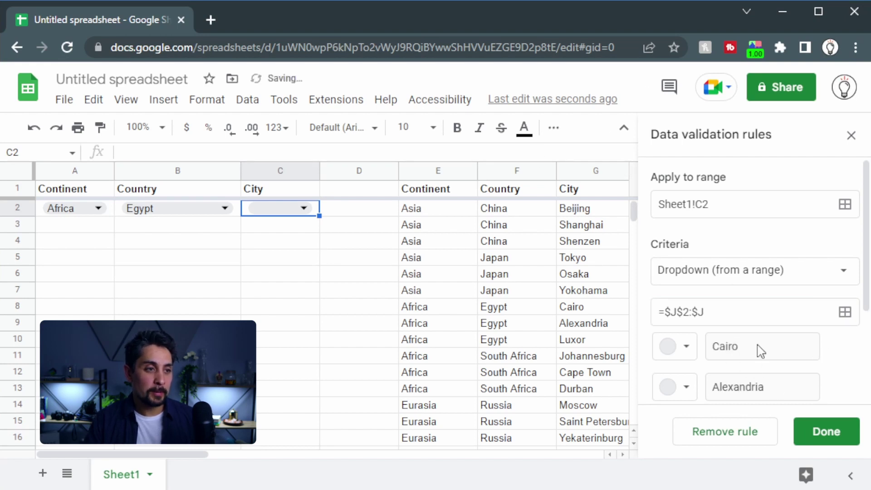
scroll(766, 363, down, 3)
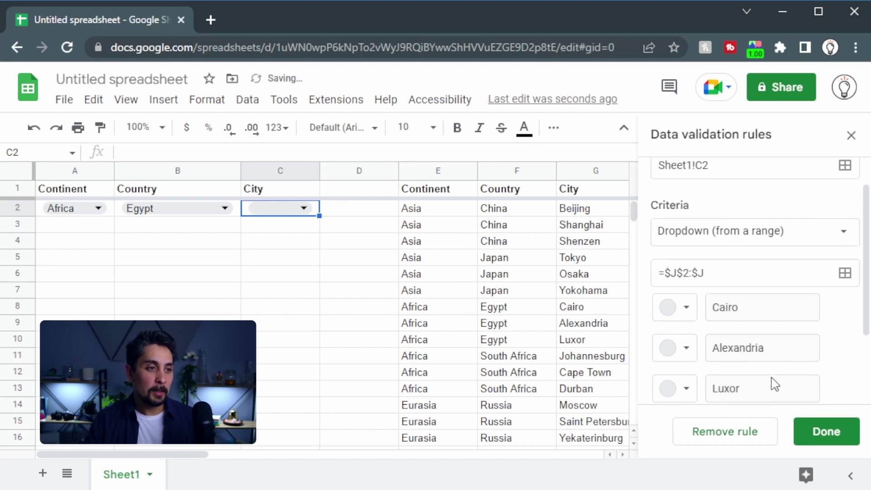
click(823, 437)
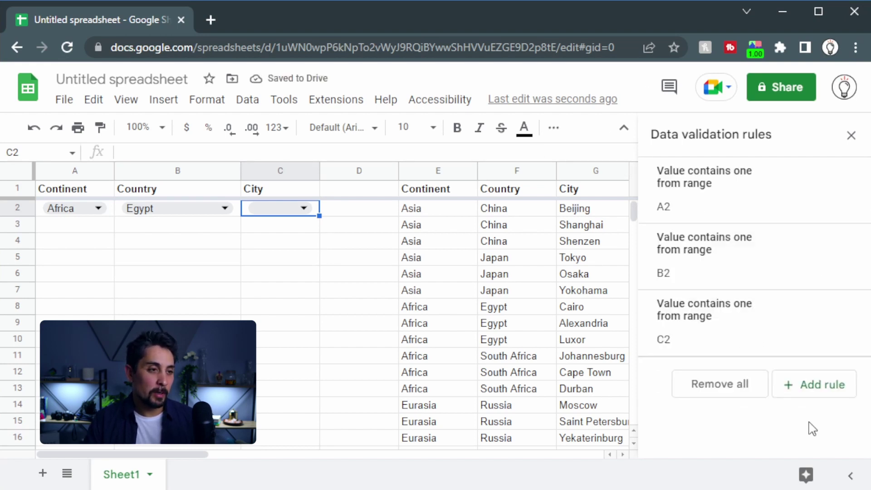
click(847, 133)
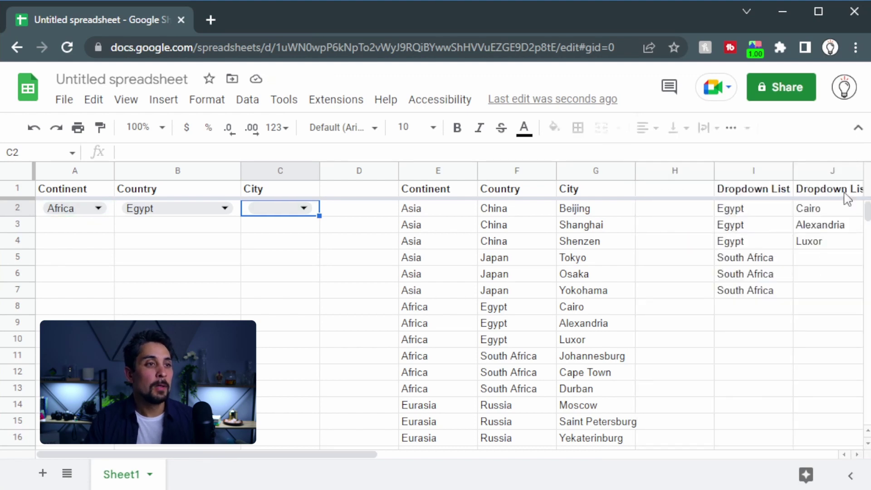
click(299, 213)
click(287, 251)
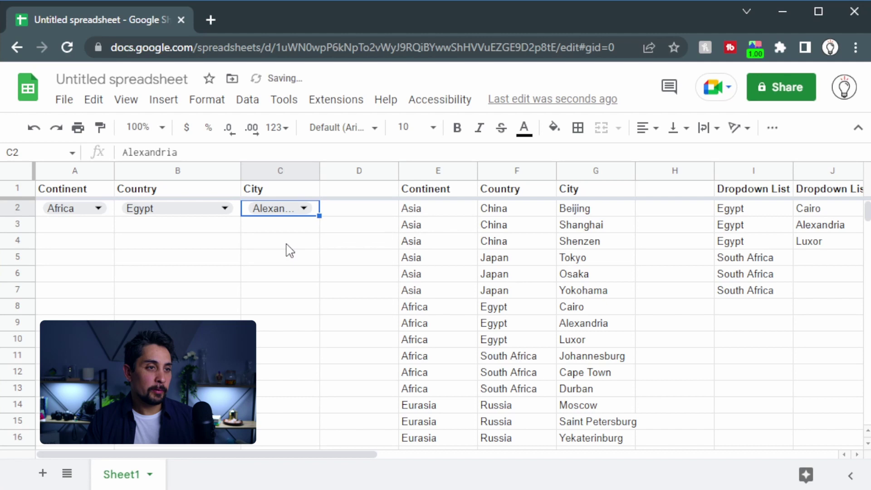
drag(318, 170, 341, 172)
click(326, 208)
click(292, 283)
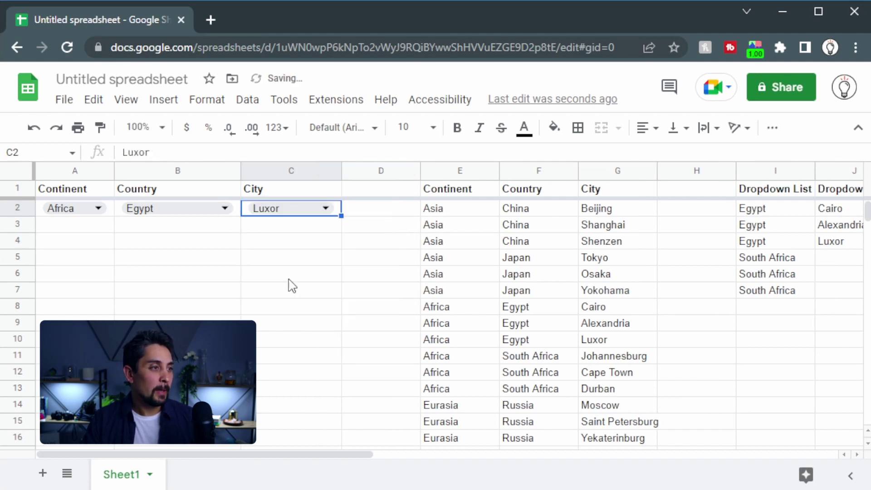
click(202, 209)
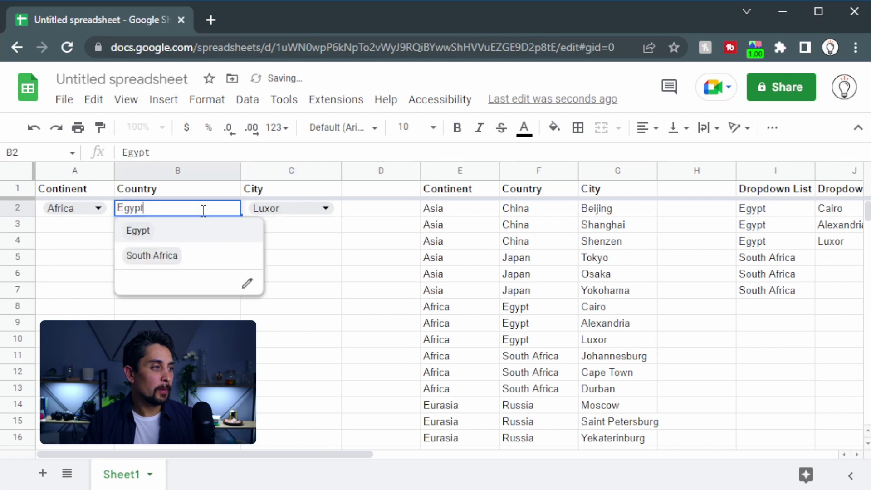
click(178, 262)
click(309, 208)
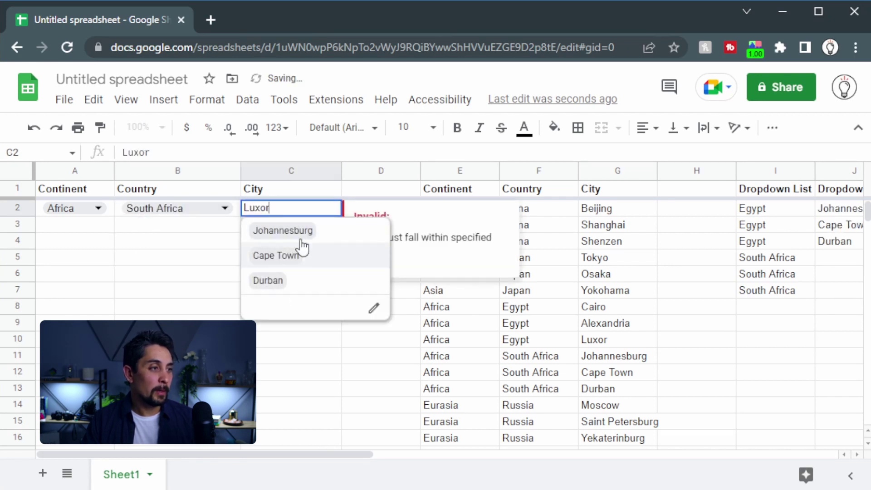
click(80, 248)
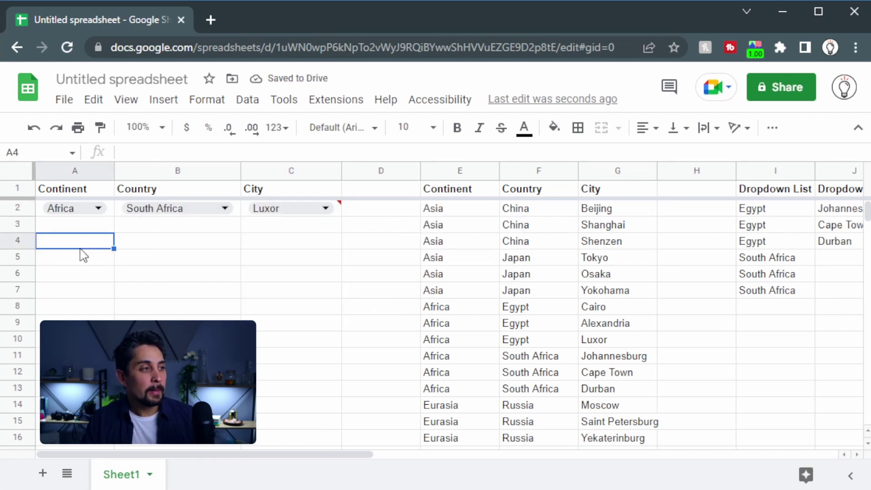
click(323, 209)
click(307, 263)
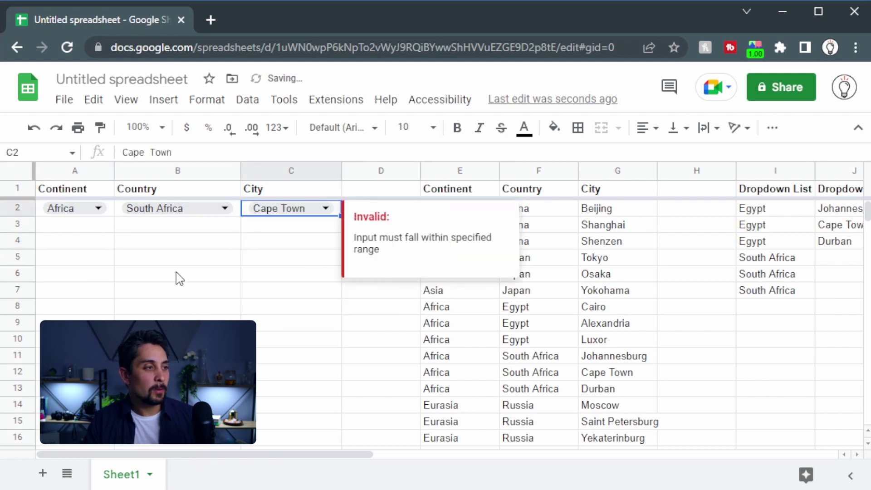
click(177, 277)
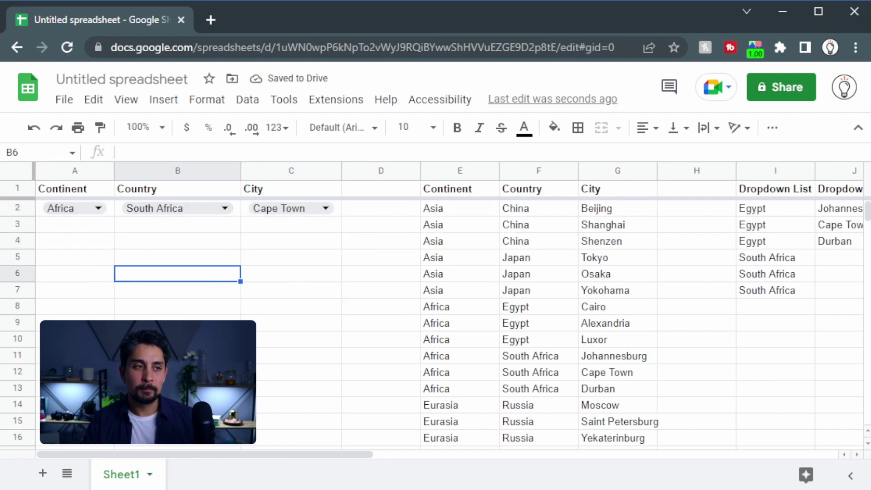
click(80, 226)
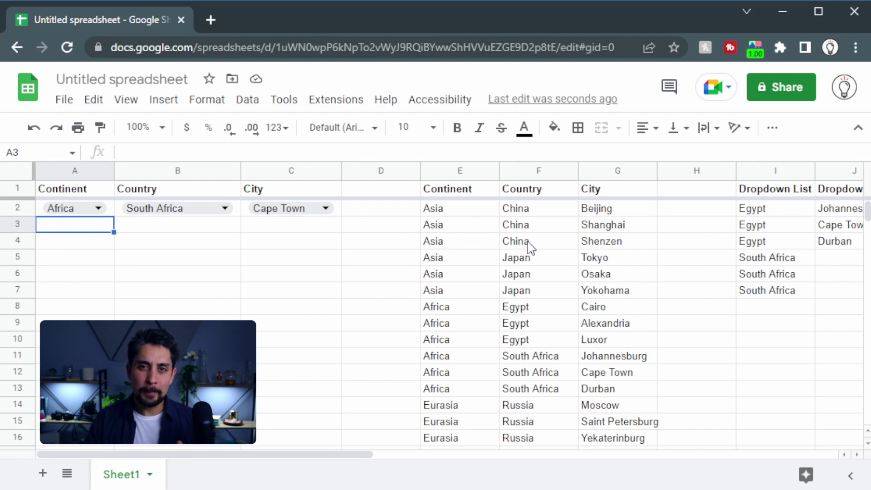
Step: Select the cells A3 through C3
drag(89, 229, 299, 236)
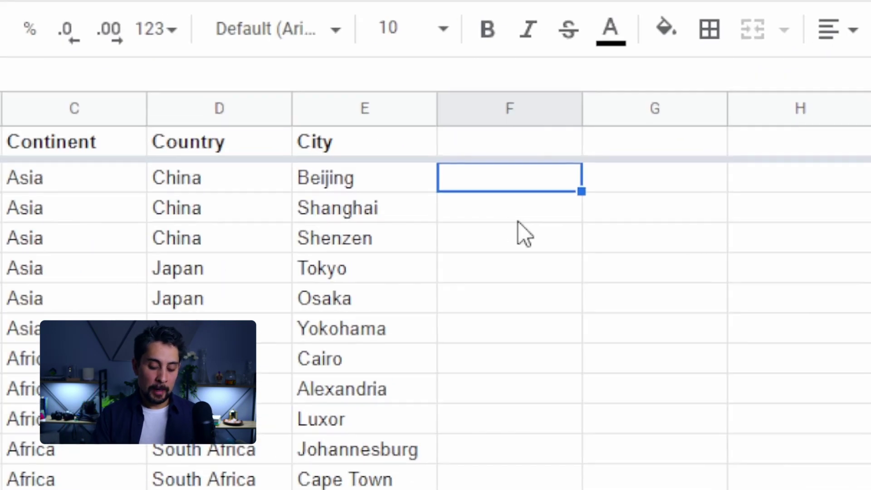
Step: Enter =TEXTJOIN("→",1,C2:E2) in F2 and autofill it down column F
text(=)
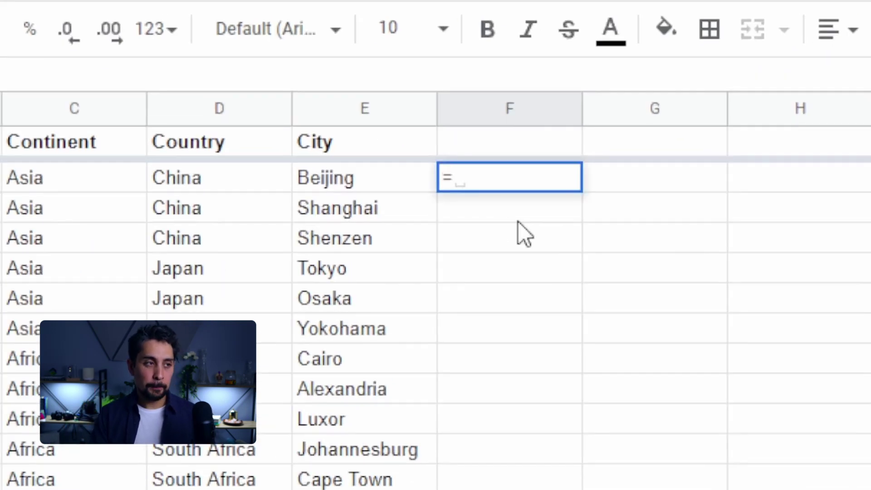
text(t)
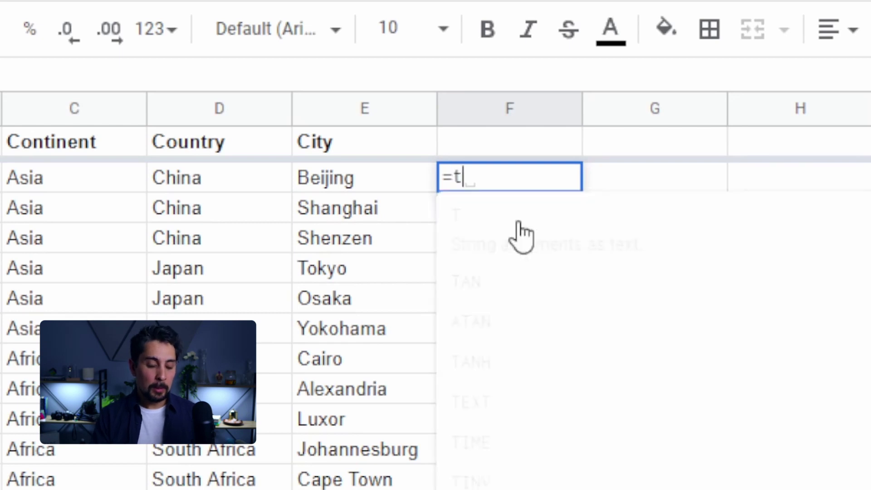
text(extjoin()
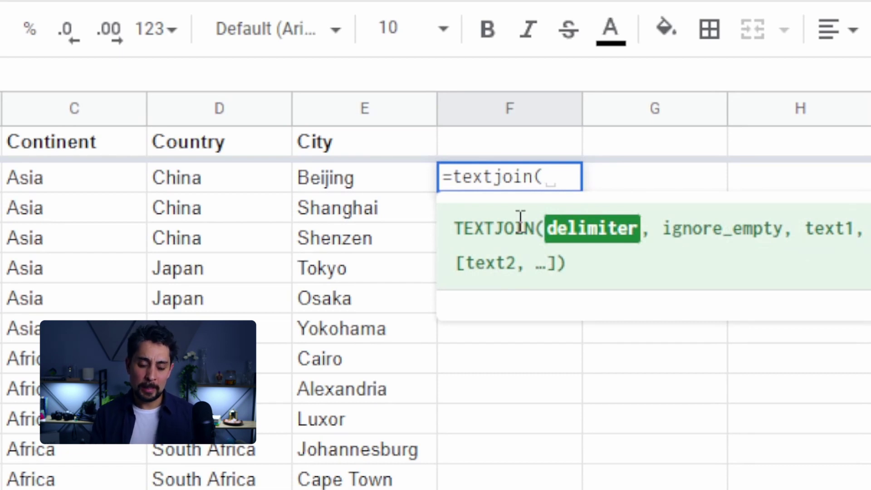
text("|")
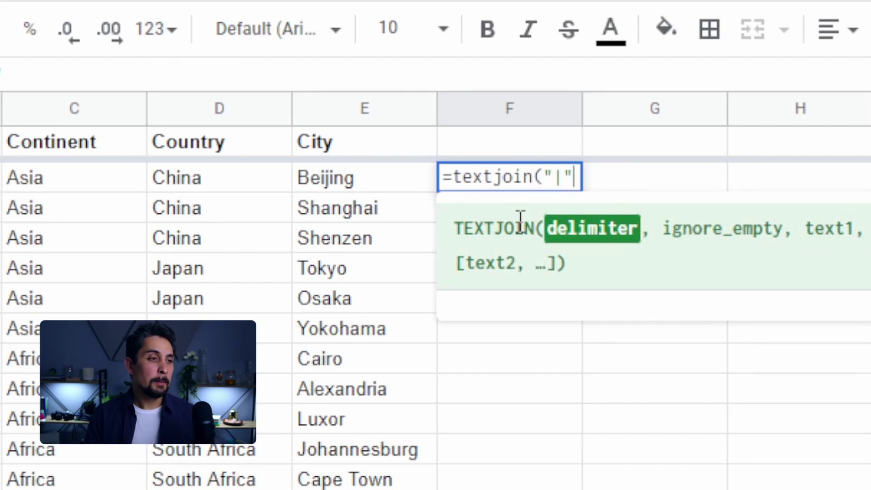
key(BackSpace)
key(BackSpace)
text(→)
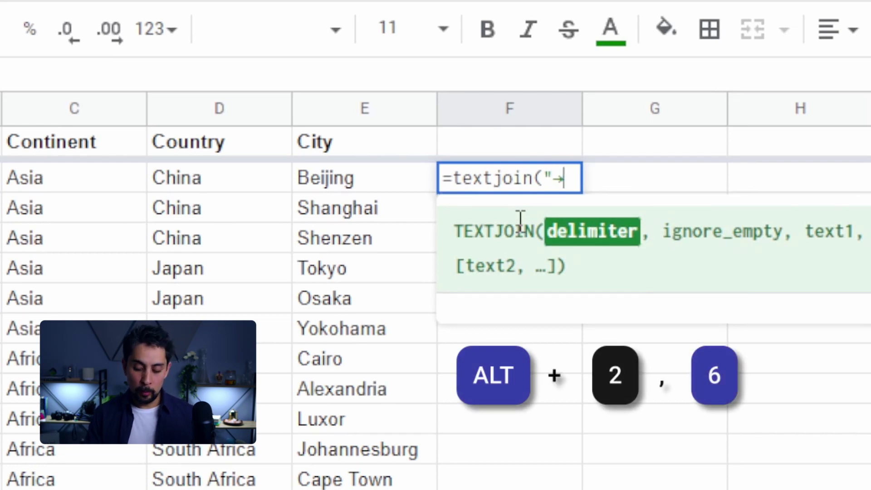
text(")
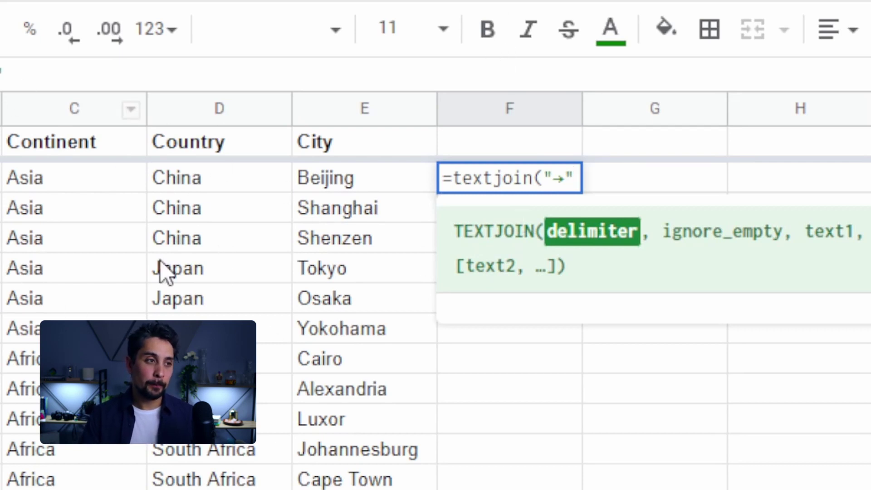
text(,TRUE)
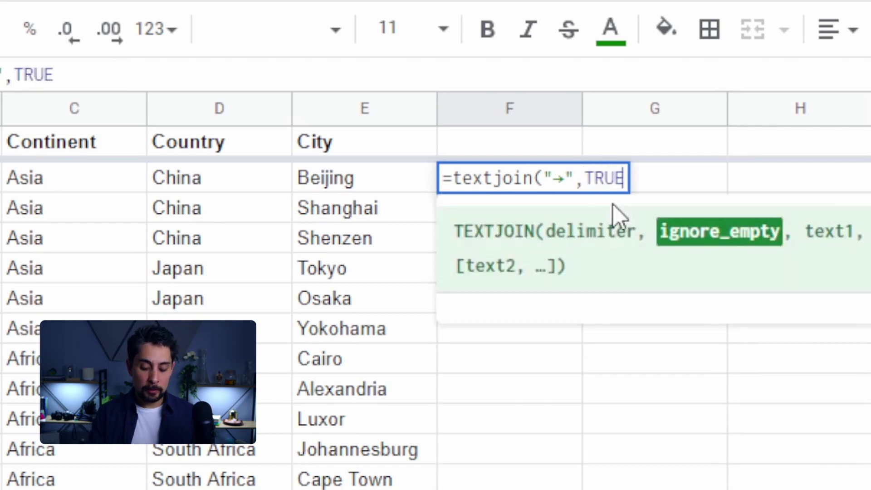
key(BackSpace)
key(BackSpace)
key(BackSpace)
key(BackSpace)
text(1)
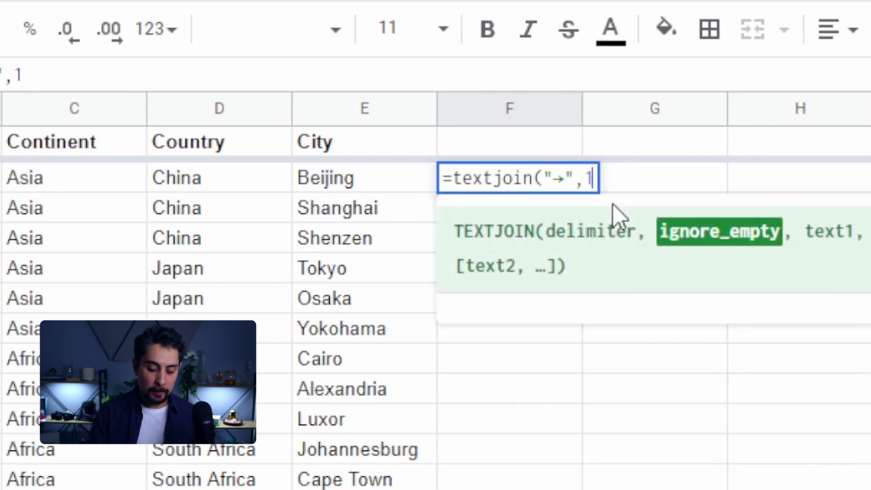
text(,)
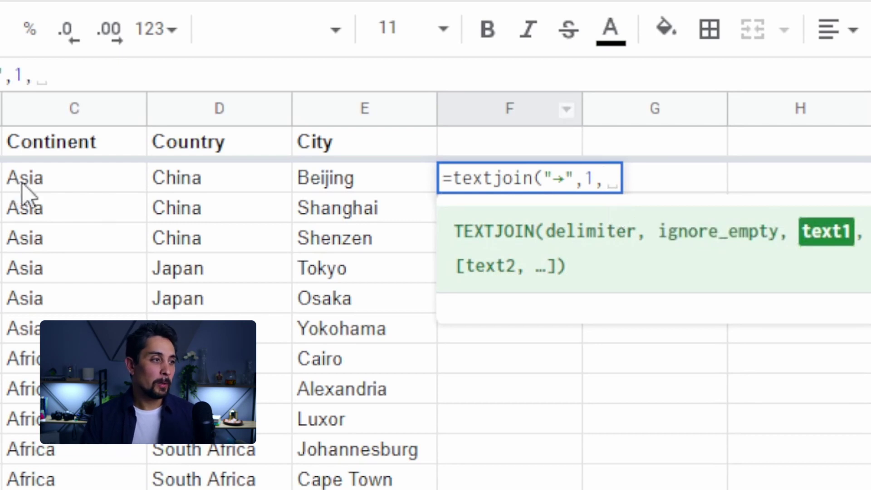
drag(26, 184, 317, 184)
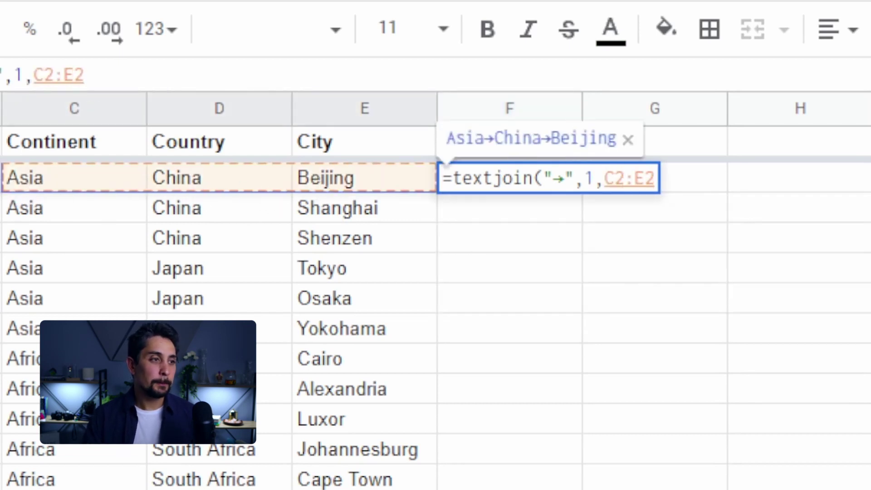
key(Return)
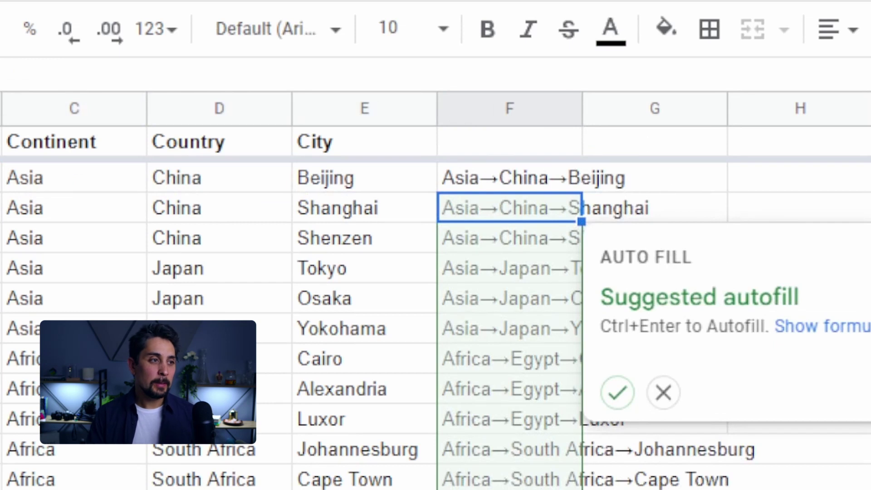
key(ctrl+Return)
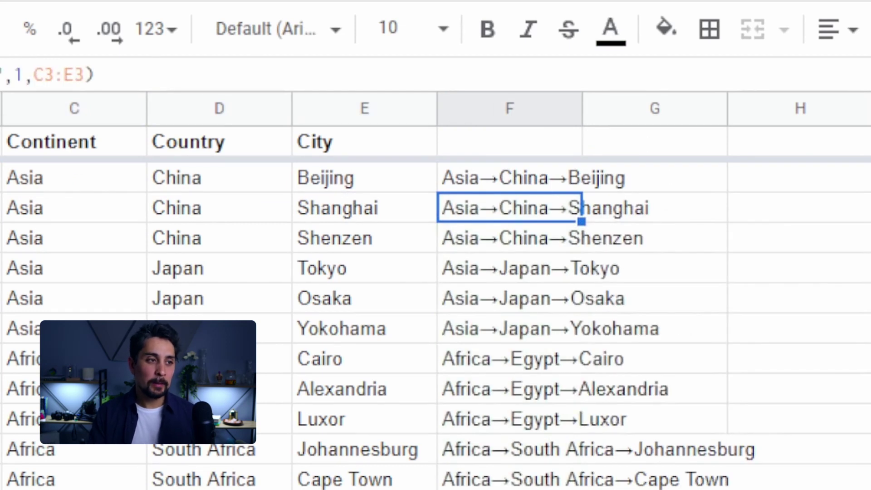
Step: Add a bold 'Combination' header in F1
click(510, 178)
click(509, 142)
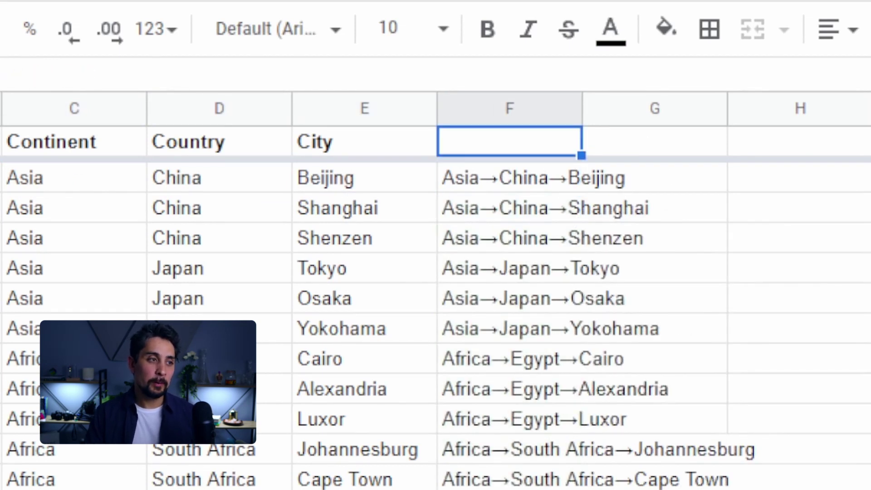
text(Combination)
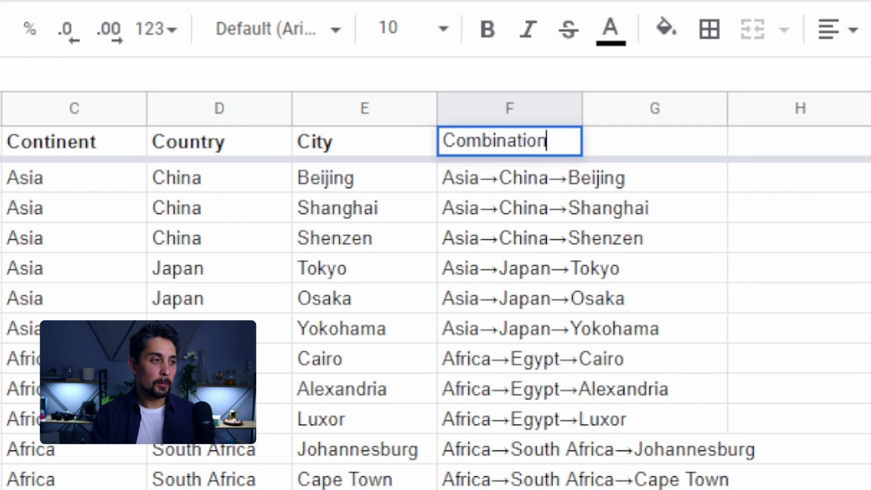
key(Return)
click(509, 142)
key(ctrl+b)
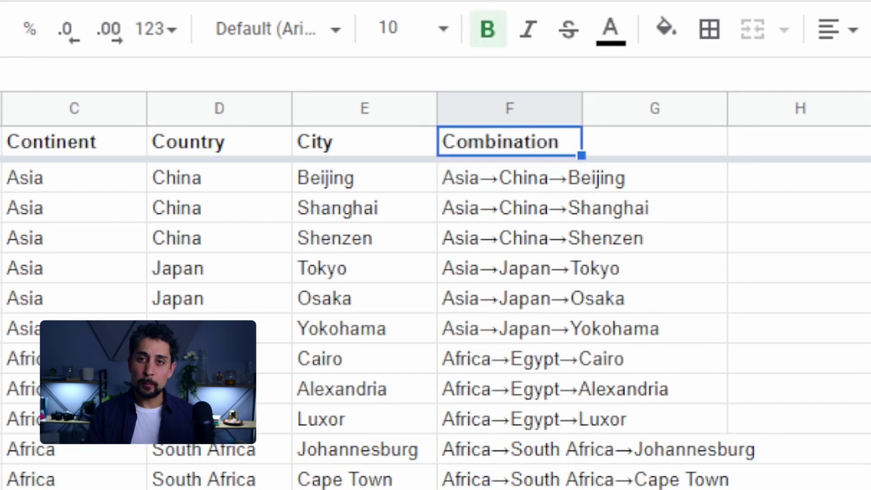
key(Left)
key(Left)
key(Left)
key(Left)
key(Left)
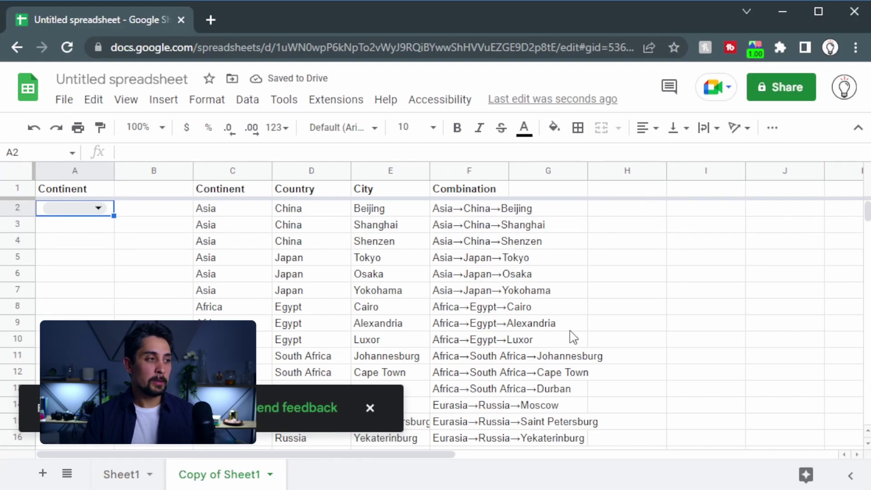
Step: Change A2's dropdown source to 'Copy of Sheet1'!F2:F and save the rule
text(@drop)
key(Return)
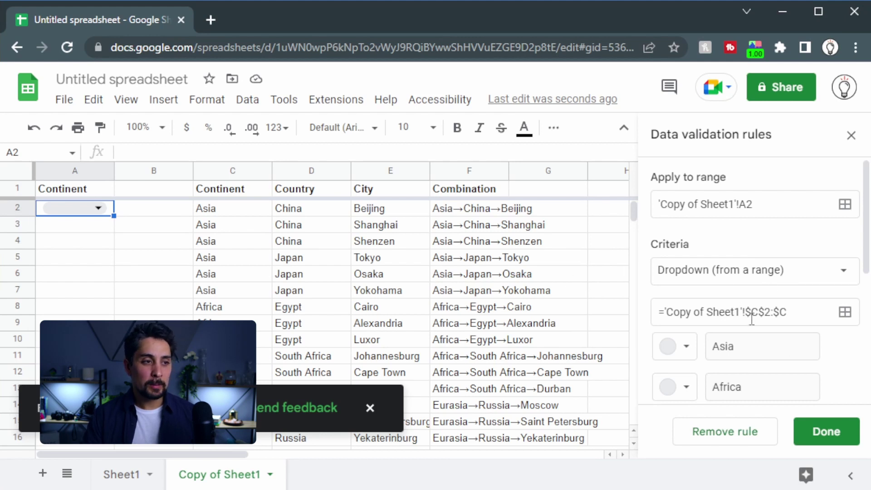
click(847, 314)
drag(448, 284, 238, 231)
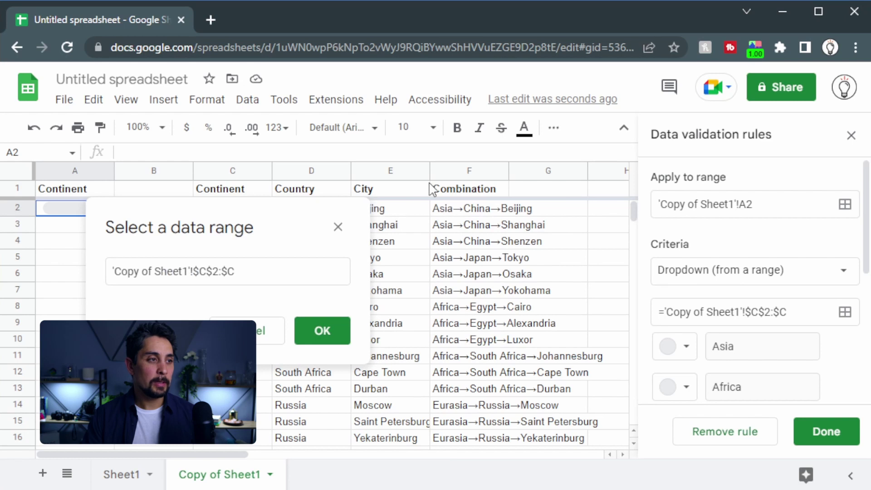
drag(464, 211, 467, 259)
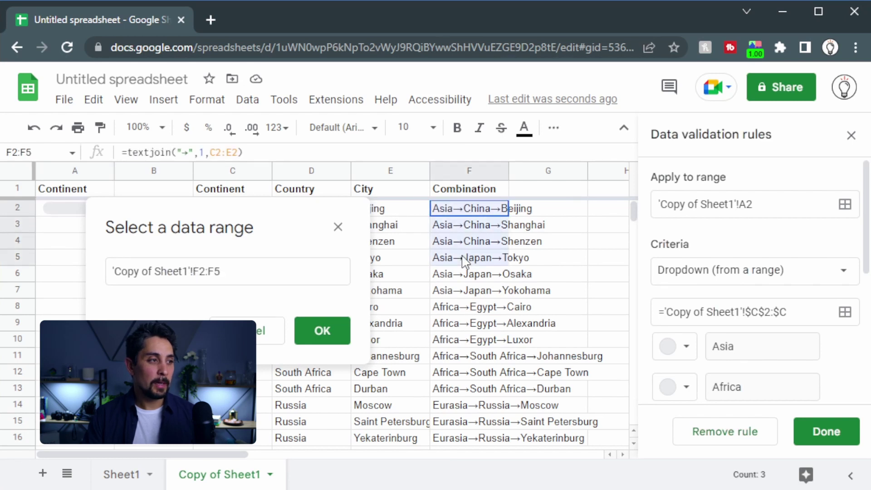
click(299, 274)
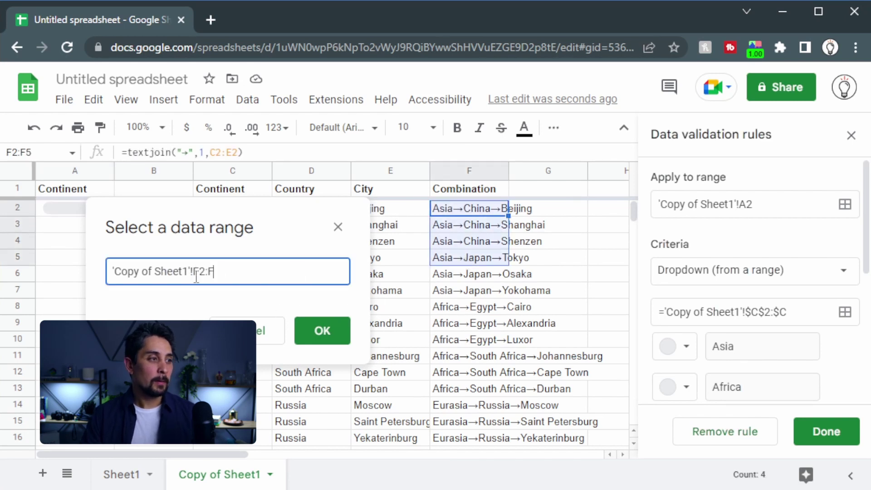
click(322, 330)
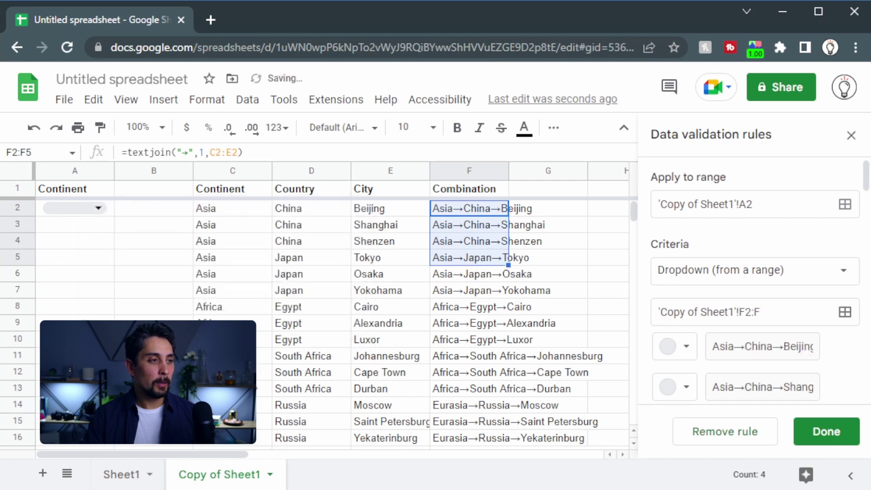
scroll(817, 365, down, 15)
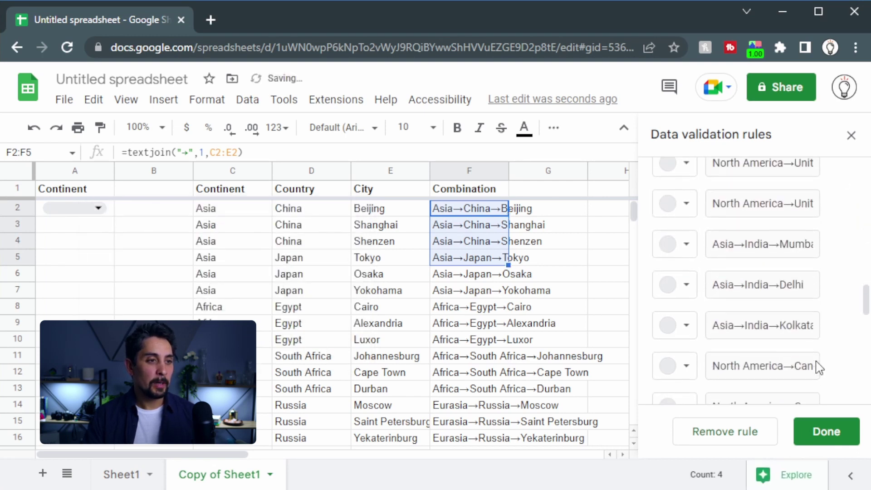
scroll(812, 364, up, 20)
click(826, 431)
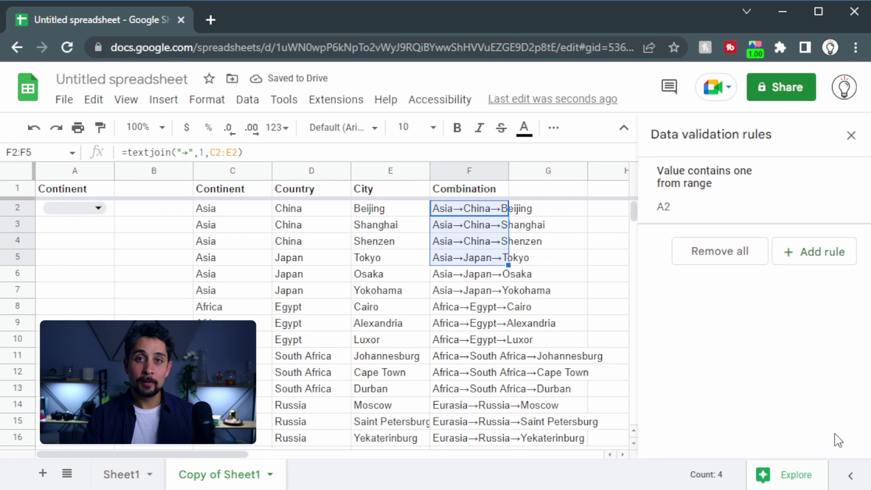
click(851, 135)
Step: Widen column A and rename the A1 header to 'Place'
click(261, 276)
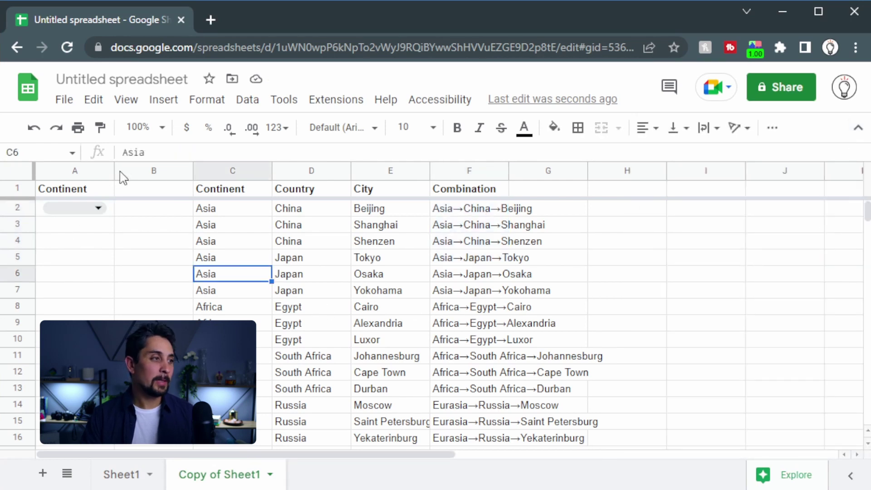
drag(113, 169, 232, 170)
click(130, 187)
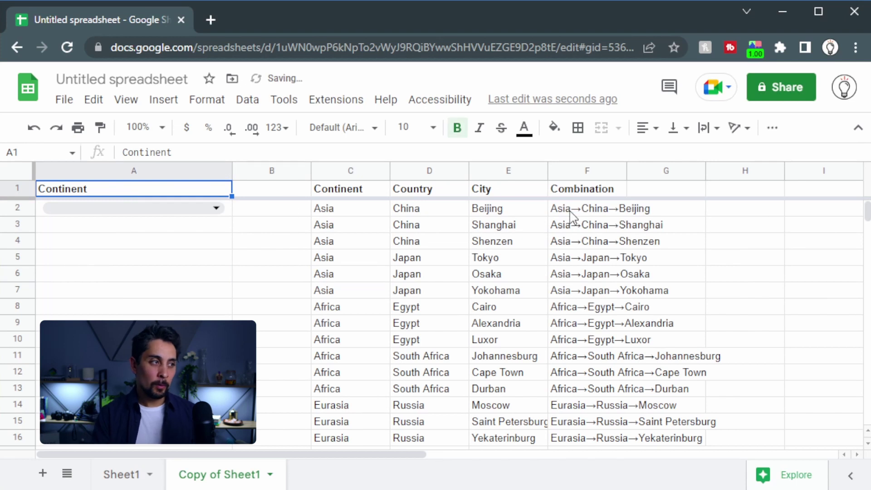
text(Place)
key(Return)
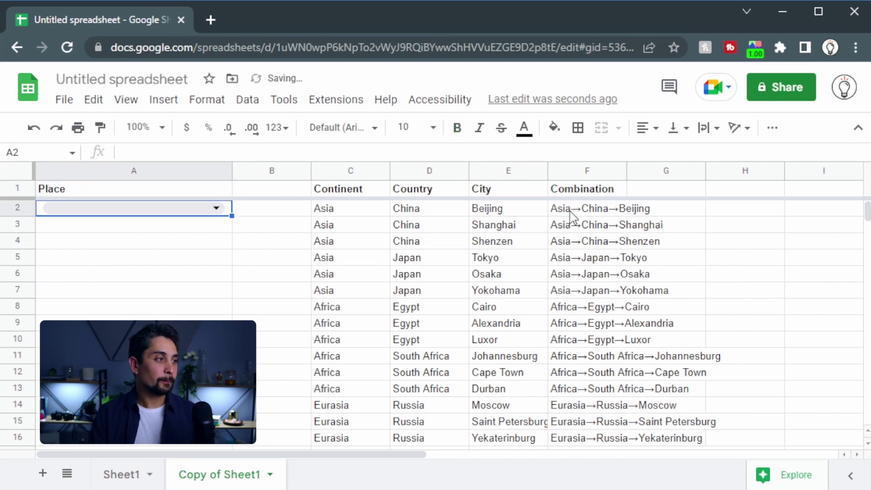
Step: Choose Asia→Japan→Tokyo in A2, then reopen its dropdown rule settings
click(203, 209)
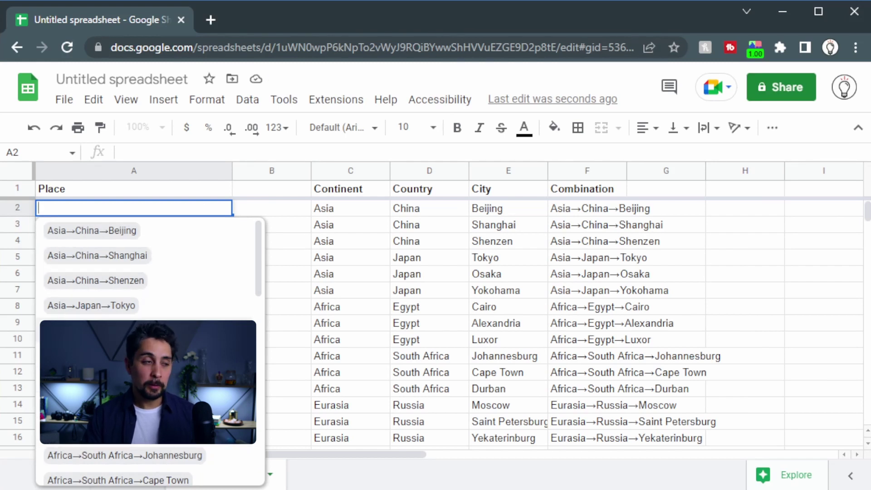
click(142, 313)
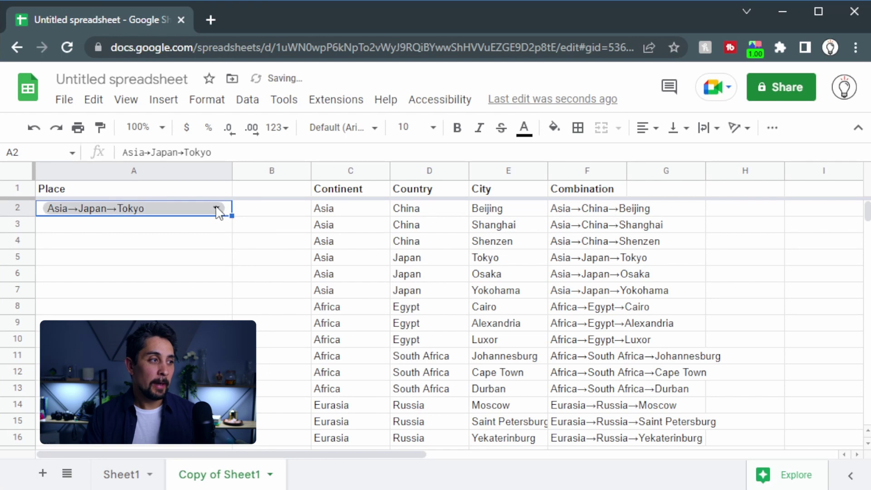
double_click(201, 210)
scroll(190, 385, down, 8)
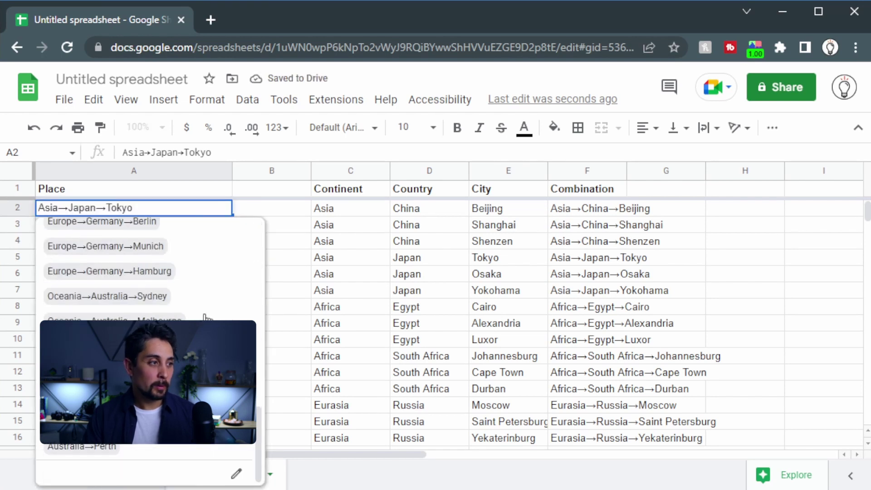
click(235, 473)
Step: Extend the Place dropdown rule's range to cover A2:A10
click(775, 210)
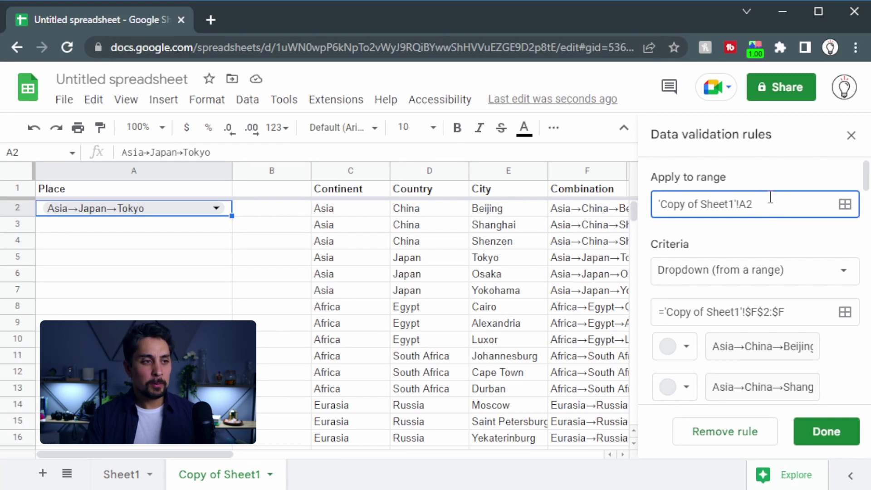
text(:)
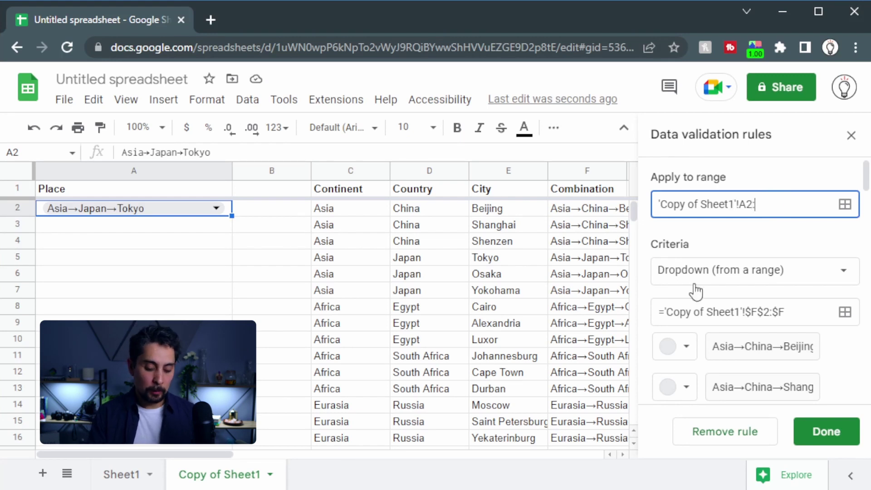
text(A10)
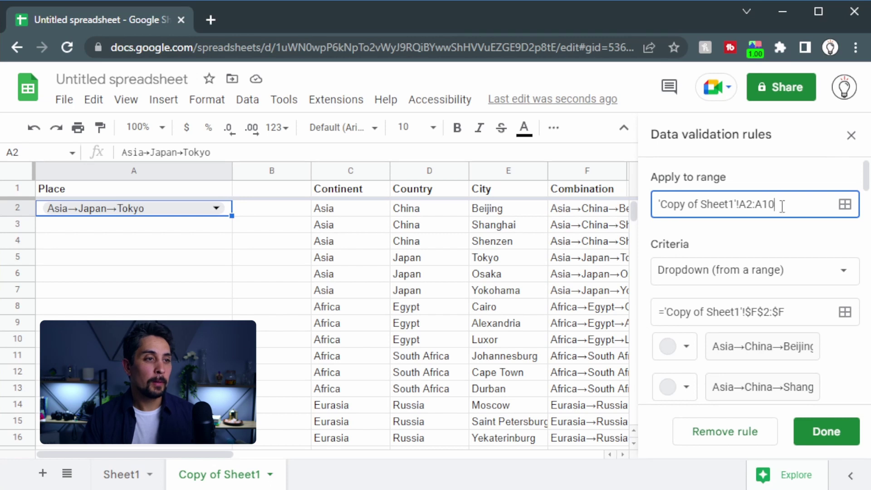
click(834, 434)
click(851, 134)
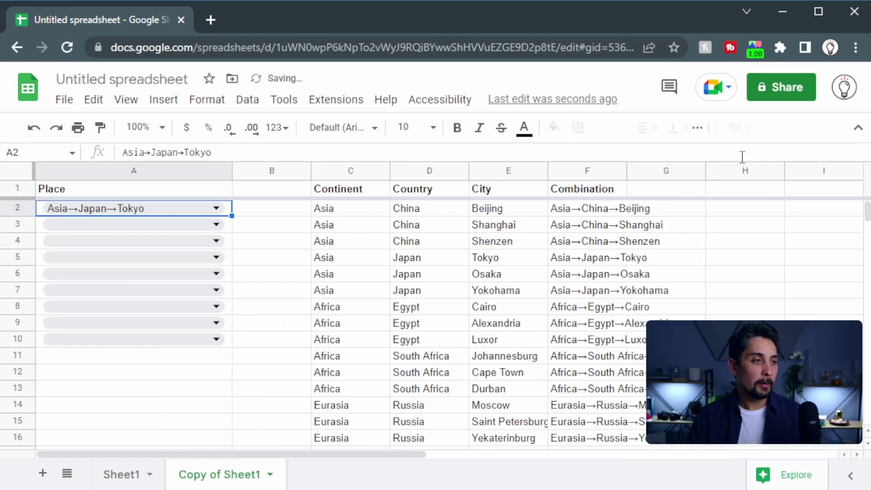
Step: Set A3 to Eurasia→Russia→Yekaterinburg, and A4 and A5 to North America→Canada→Toronto
click(212, 226)
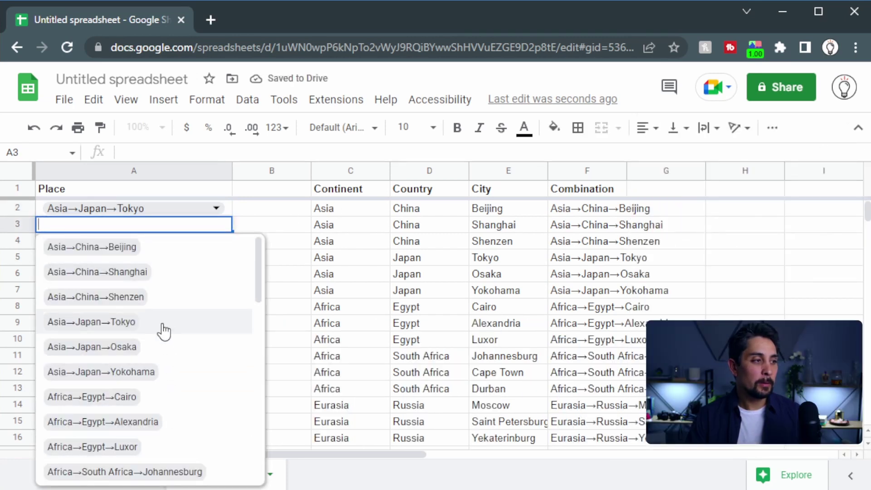
scroll(162, 321, down, 5)
click(166, 387)
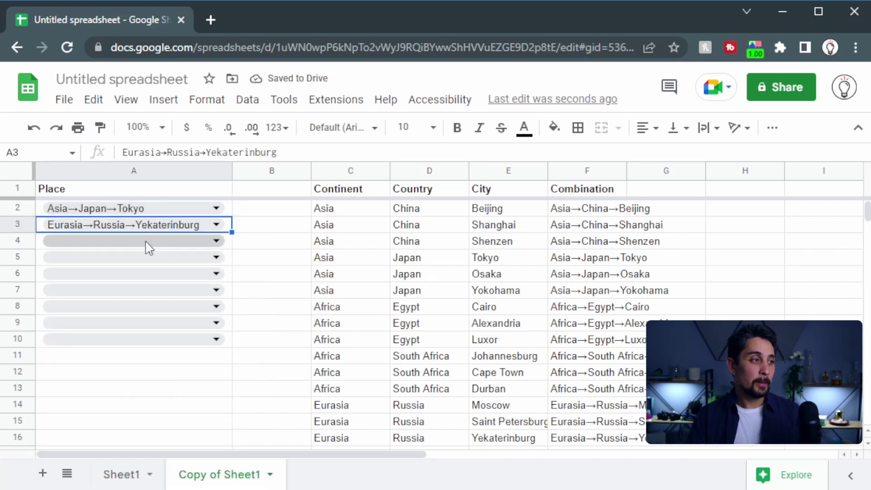
click(185, 243)
scroll(186, 367, down, 10)
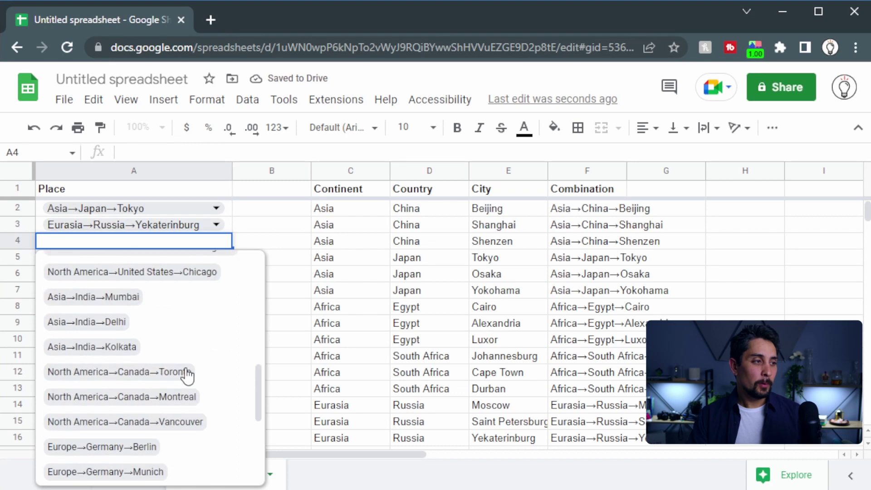
click(185, 372)
click(203, 258)
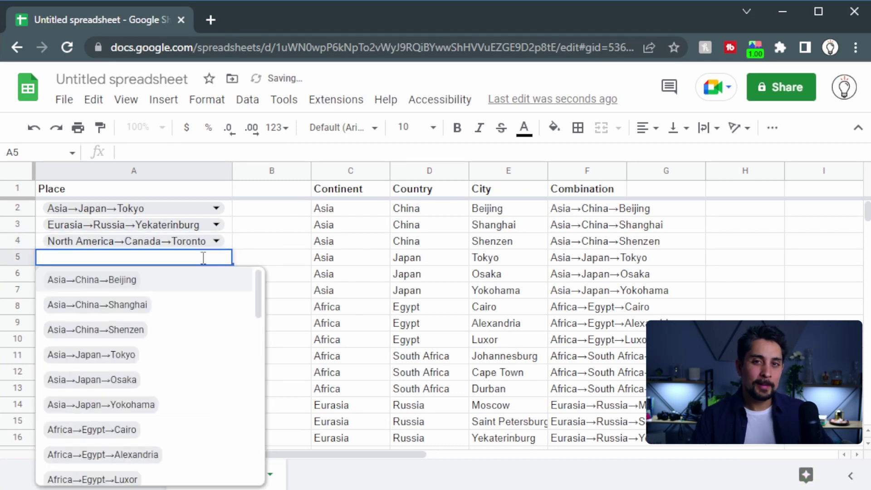
scroll(171, 356, down, 6)
click(168, 386)
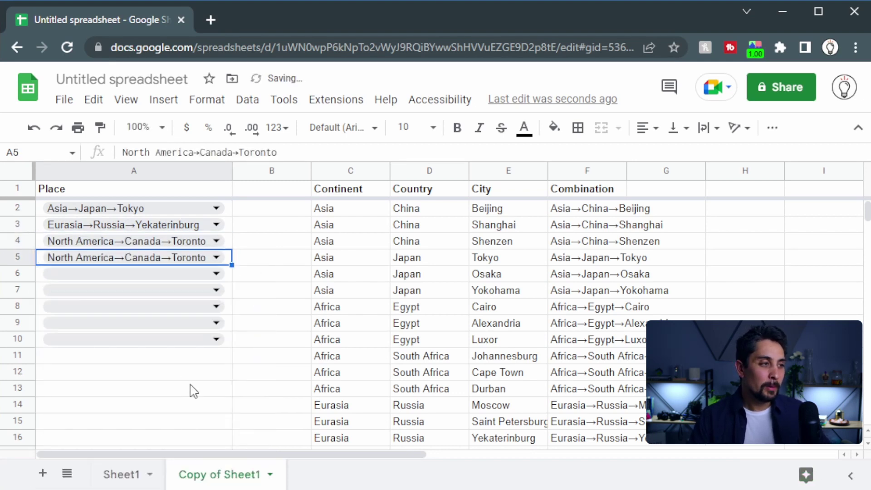
key(Down)
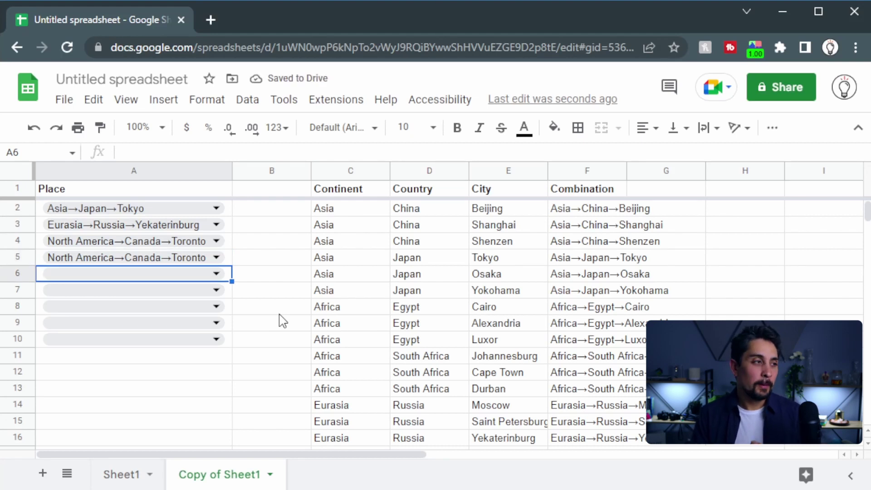
Step: Enter Oceania in A6 to see it rejected, then type Perth to filter the options
text(A)
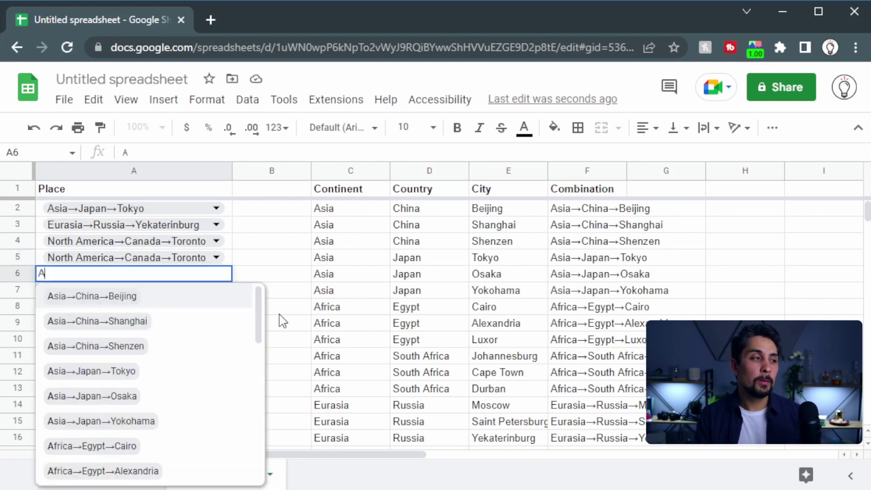
key(BackSpace)
text(sia)
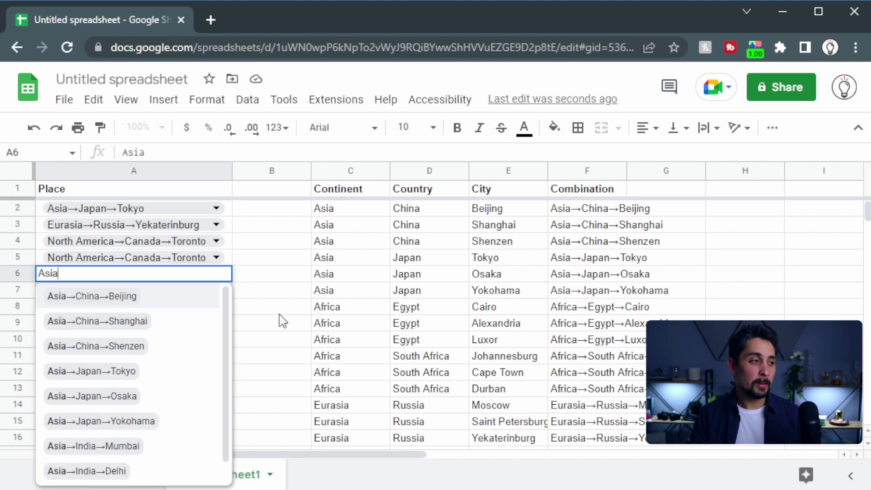
text(Oceania)
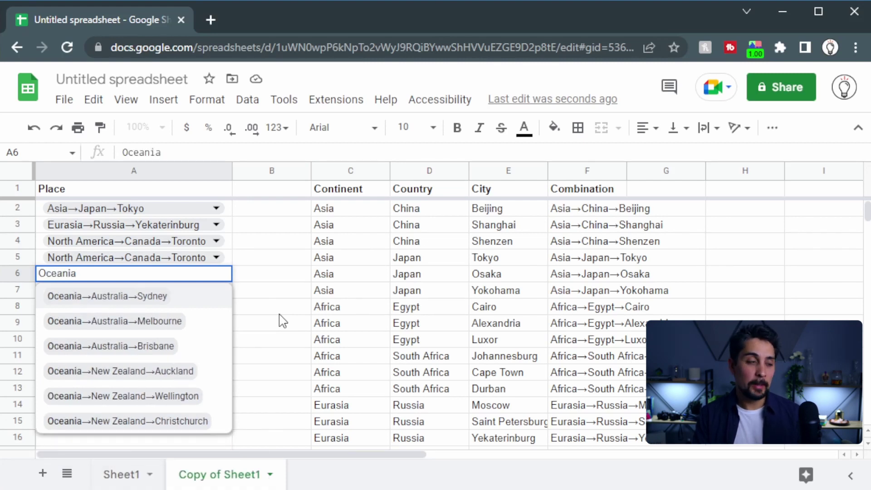
key(Return)
key(Return)
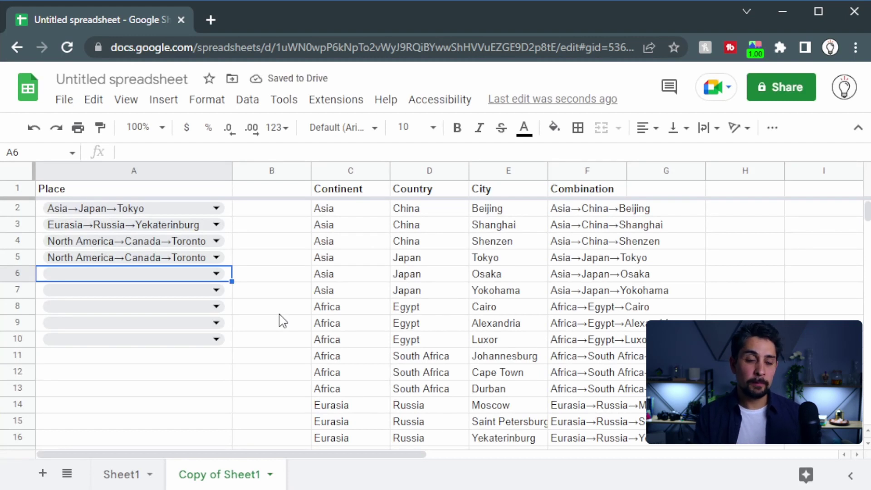
text(Pert)
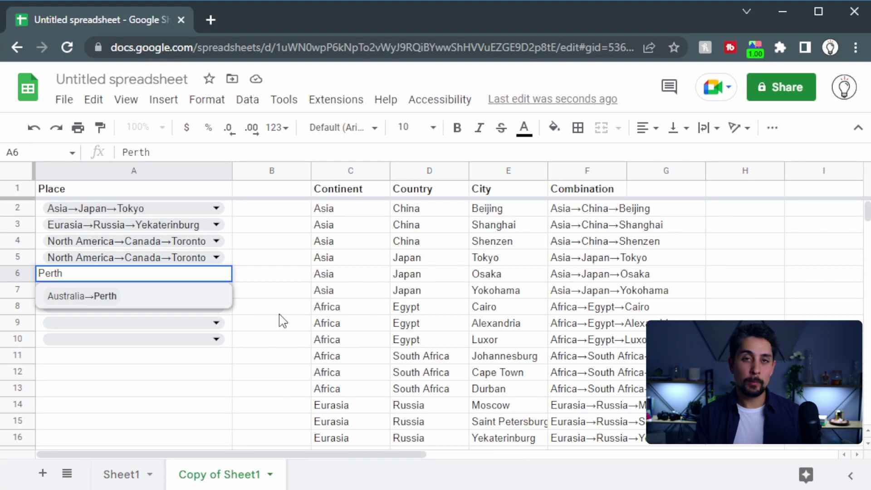
text(h)
Step: Accept Australia→Perth for A6, then copy Oceania from C34 into C35 for Perth
click(96, 297)
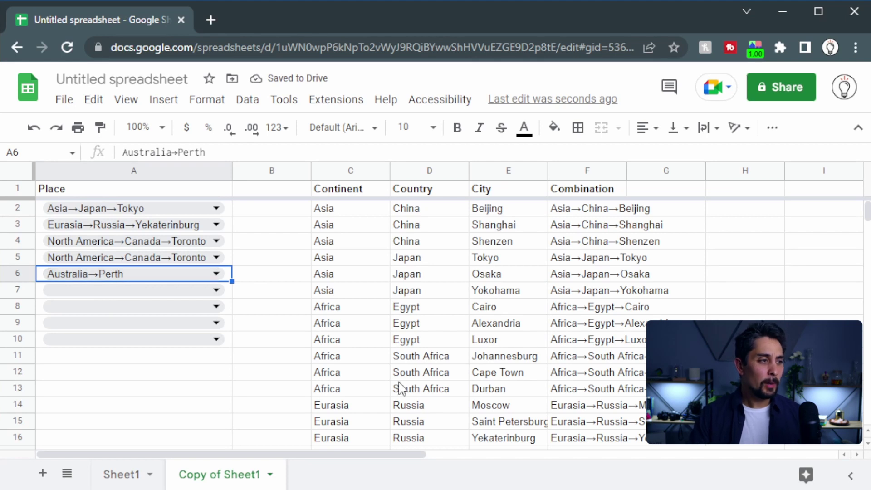
scroll(433, 341, down, 8)
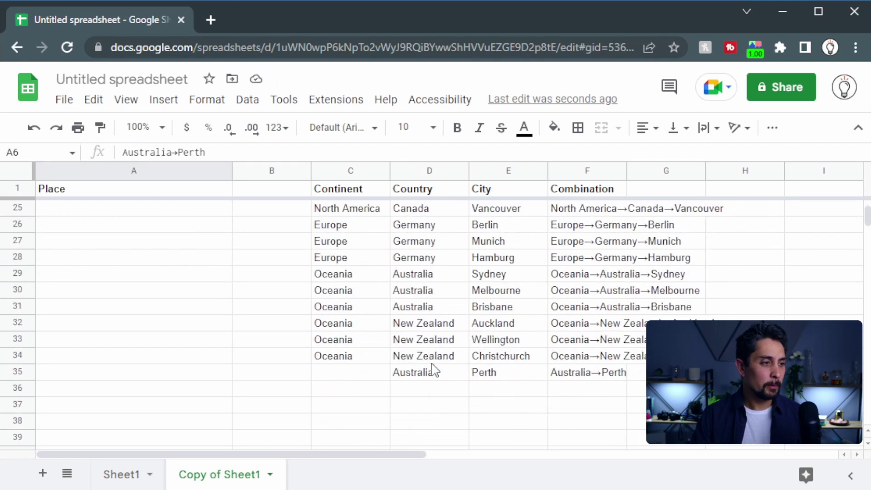
click(354, 359)
drag(390, 363, 391, 377)
scroll(254, 395, up, 8)
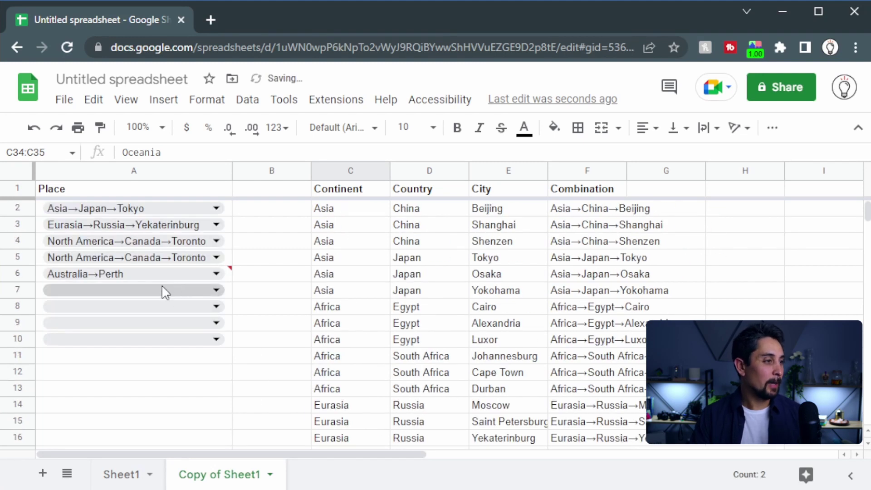
Step: Set A6 to the corrected Oceania→Australia→Perth option
click(217, 274)
click(136, 297)
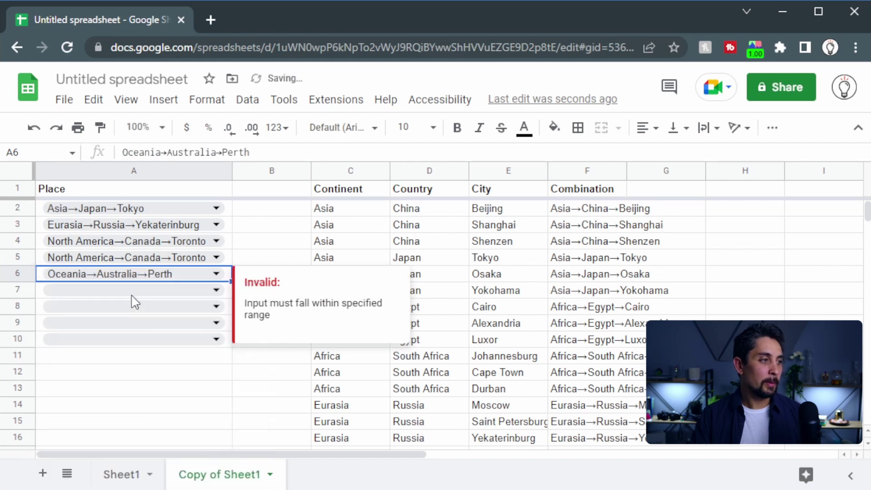
click(338, 391)
click(245, 288)
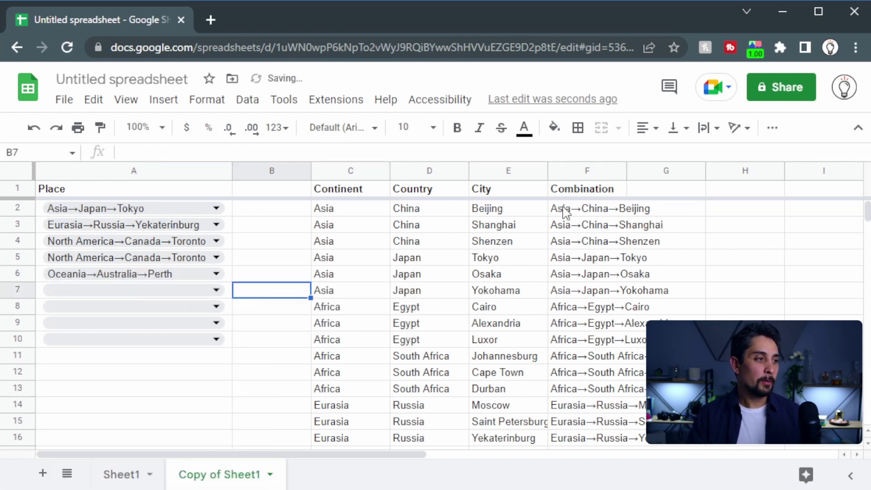
key(Left)
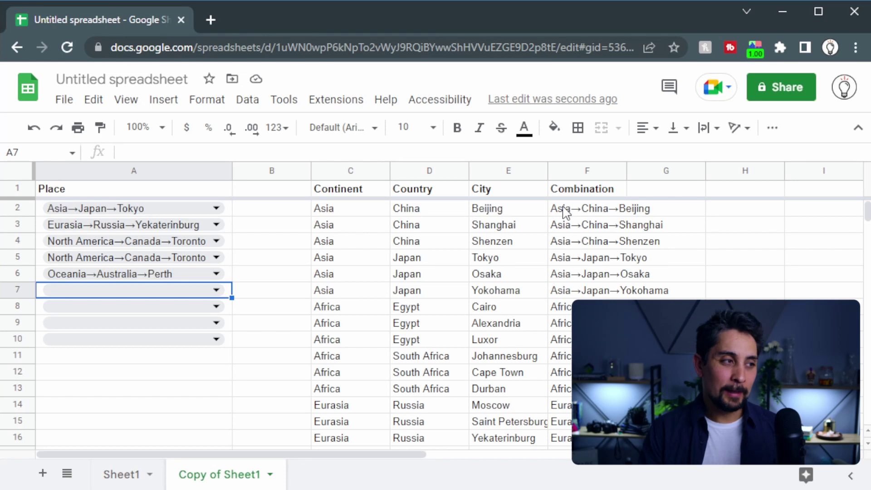
Step: Filter by Cairo for A7 and New Z for A8, choosing Africa→Egypt→Cairo and Oceania→New Zealand→Wellington
text(Cairo)
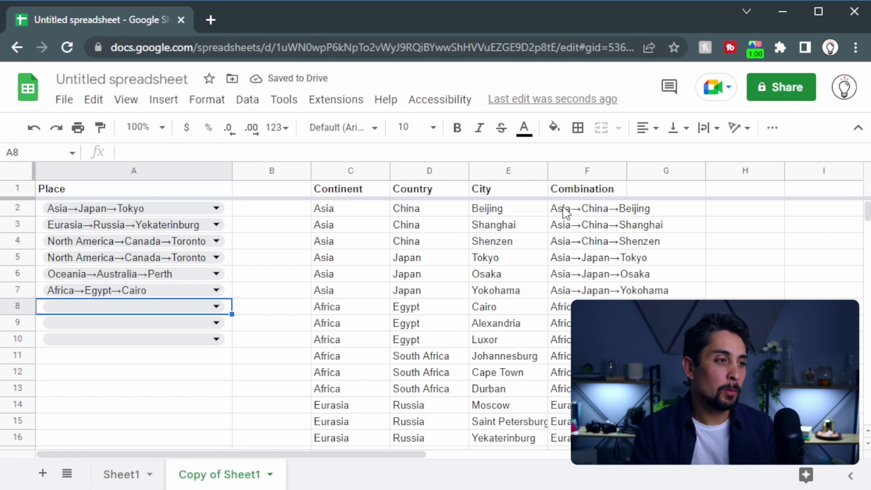
text(Eurasia)
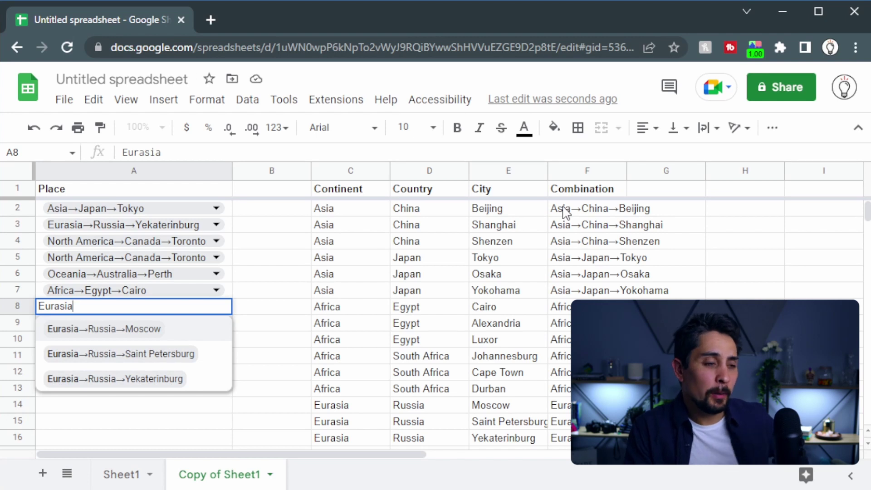
key(BackSpace)
key(BackSpace)
key(BackSpace)
key(BackSpace)
key(BackSpace)
key(BackSpace)
key(BackSpace)
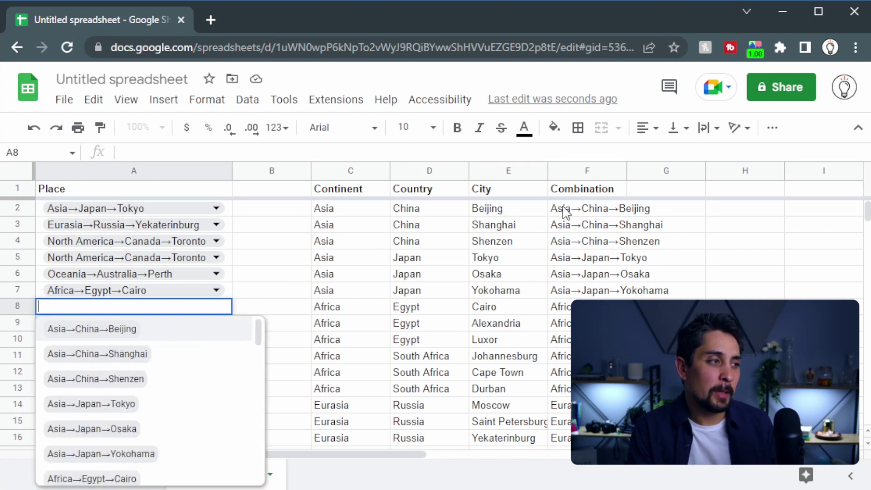
text(New Eala)
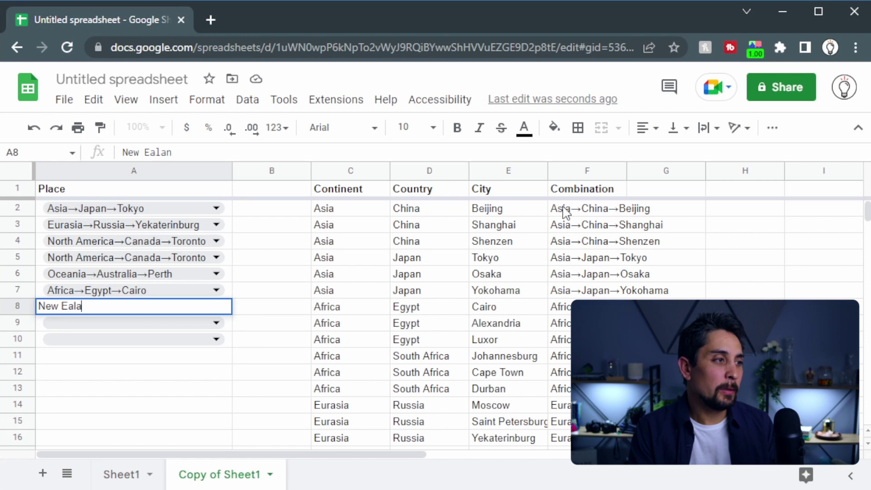
key(BackSpace)
key(BackSpace)
key(BackSpace)
key(BackSpace)
text(Z)
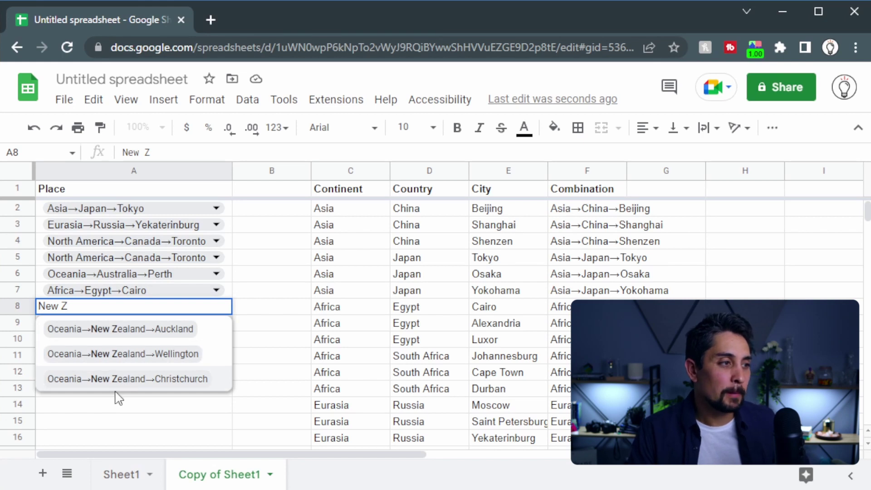
click(195, 355)
Step: Widen column A and insert four blank columns B–E after Place
click(418, 361)
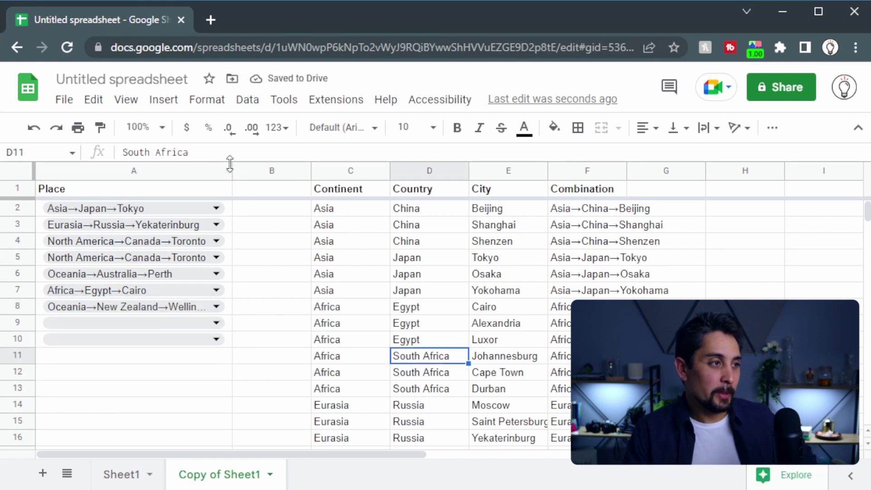
drag(229, 175, 251, 180)
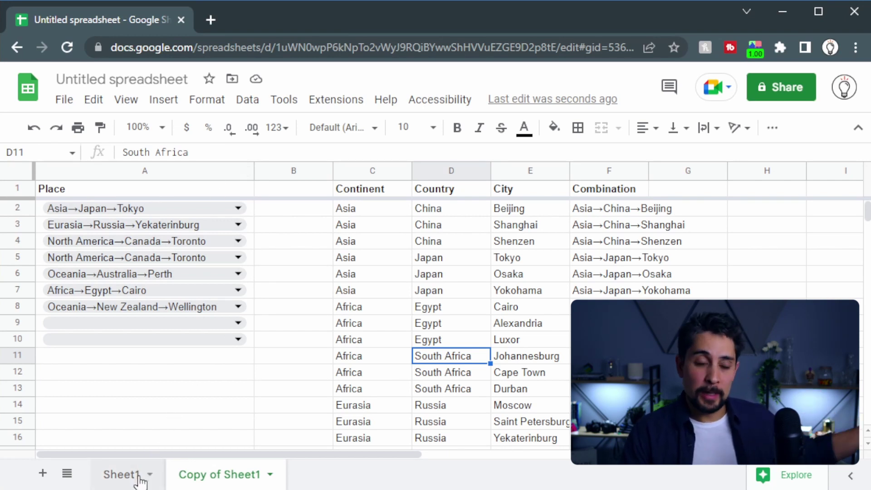
drag(323, 164, 510, 153)
right_click(434, 170)
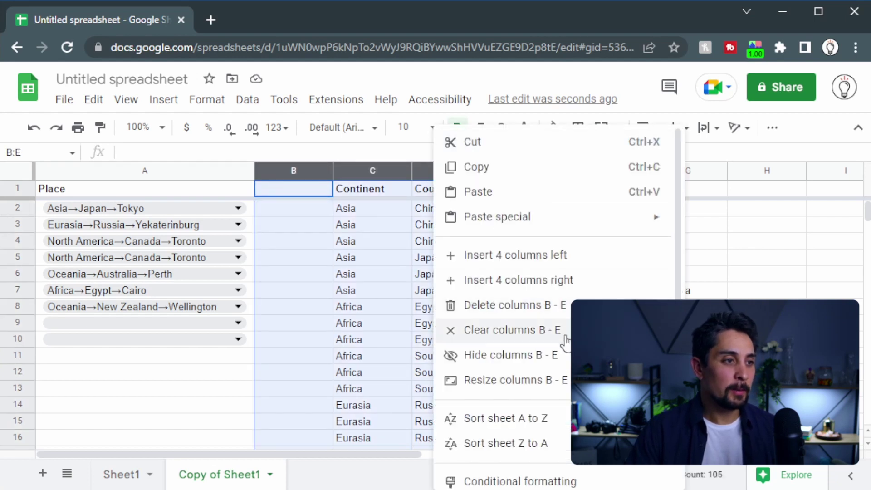
click(521, 255)
click(293, 290)
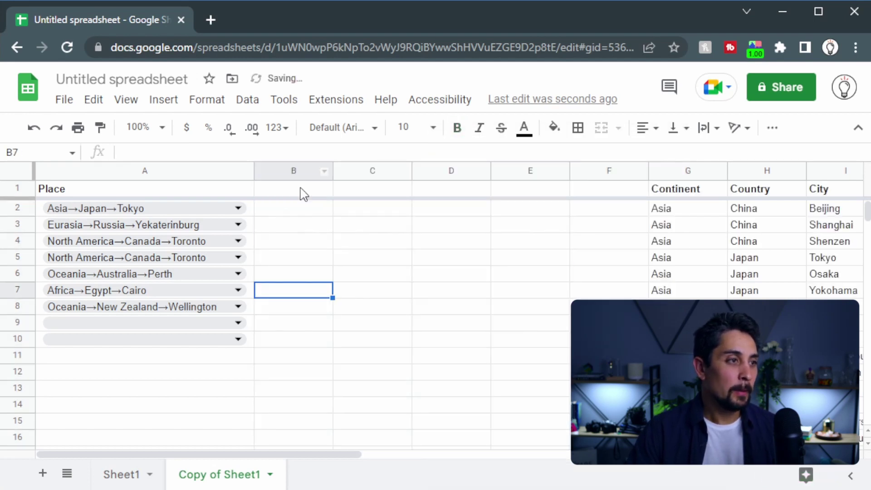
click(299, 189)
Step: Add headings Continent, Country and City in B1:D1
key(Left)
key(Down)
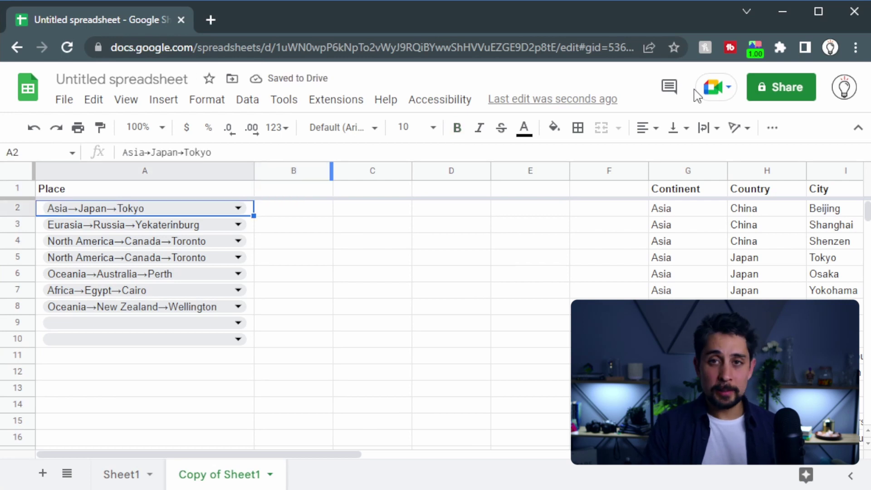
key(Up)
key(Right)
text(Con)
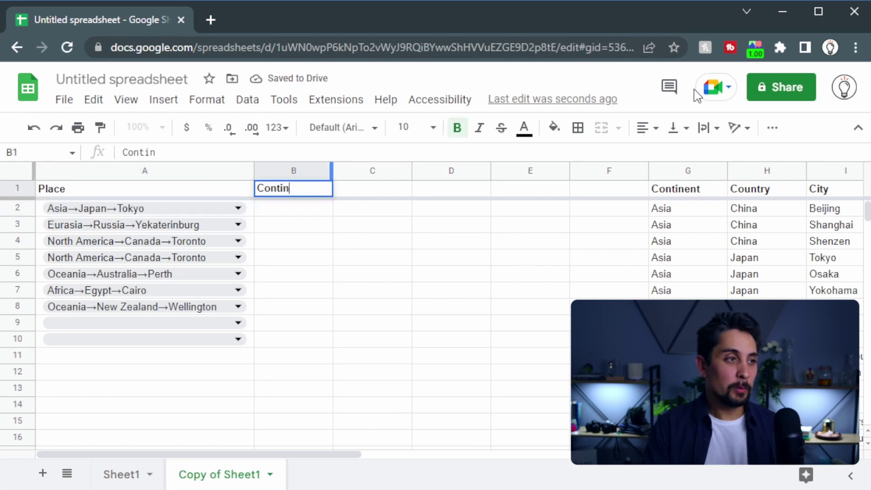
text(tinent)
key(Tab)
text(Country)
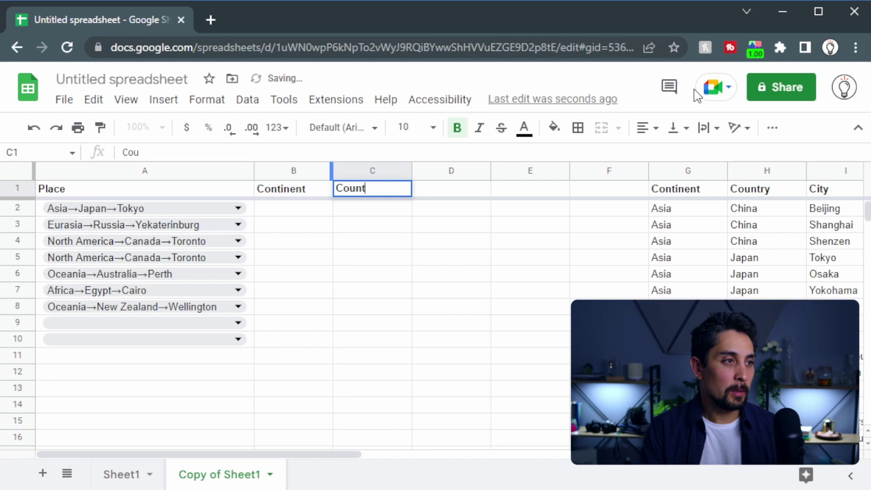
key(Tab)
text(City)
key(Return)
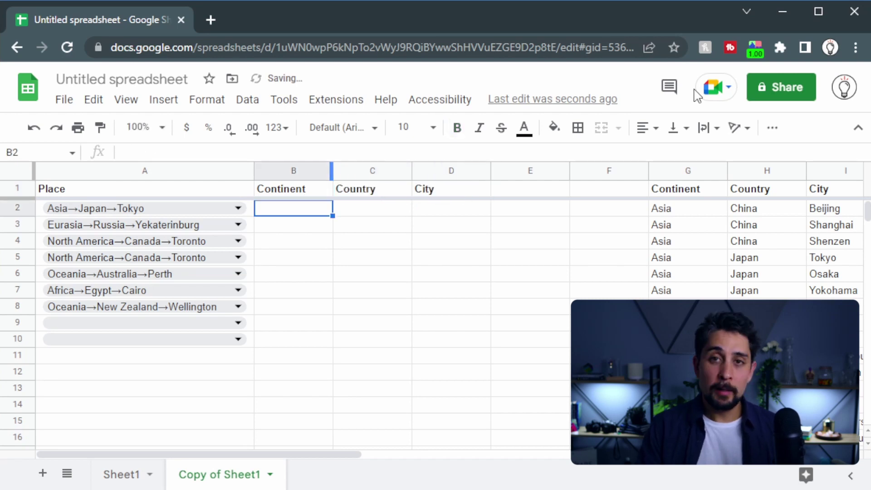
Step: Enter =split(A2,"→",0) in B2 and check the split values in B2:D2
text(=split)
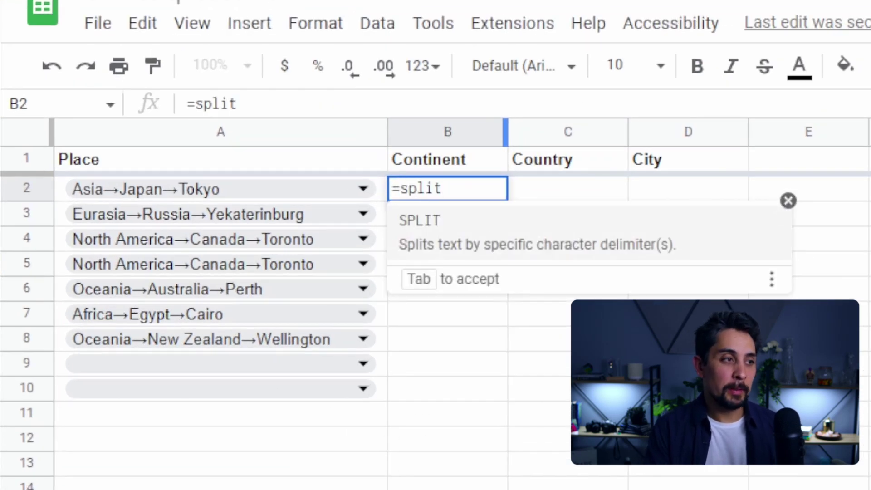
text(()
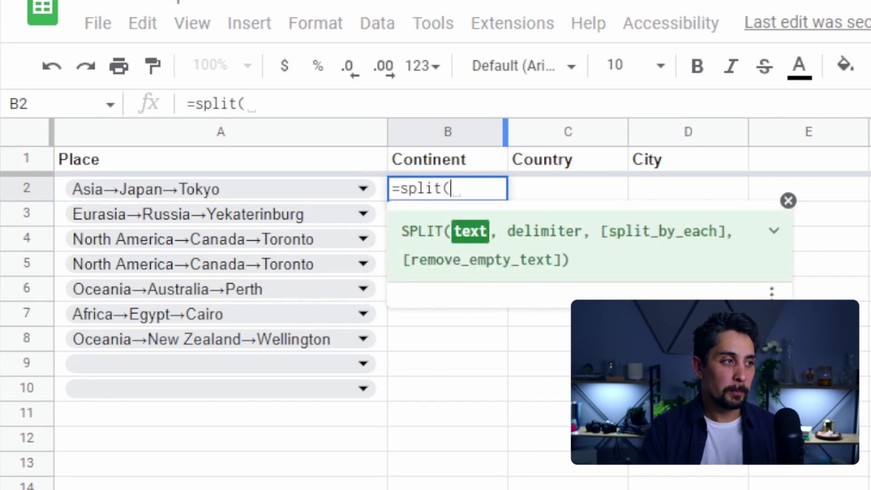
text(A2)
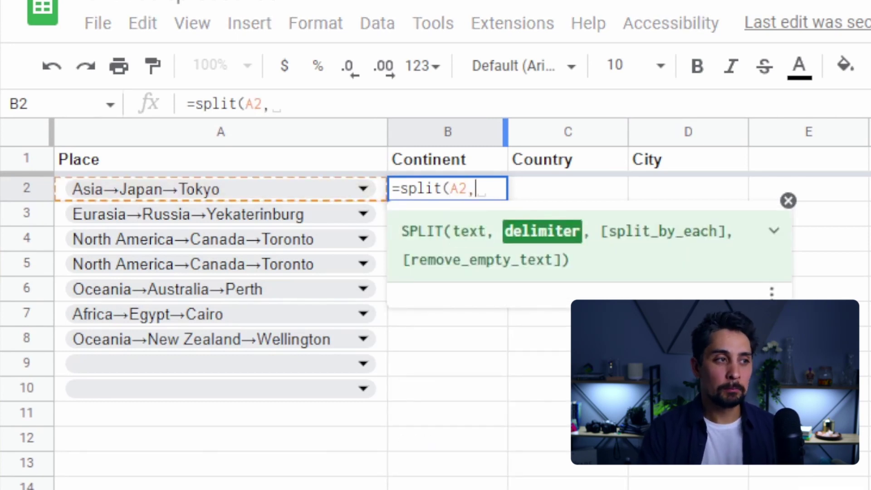
text(,")
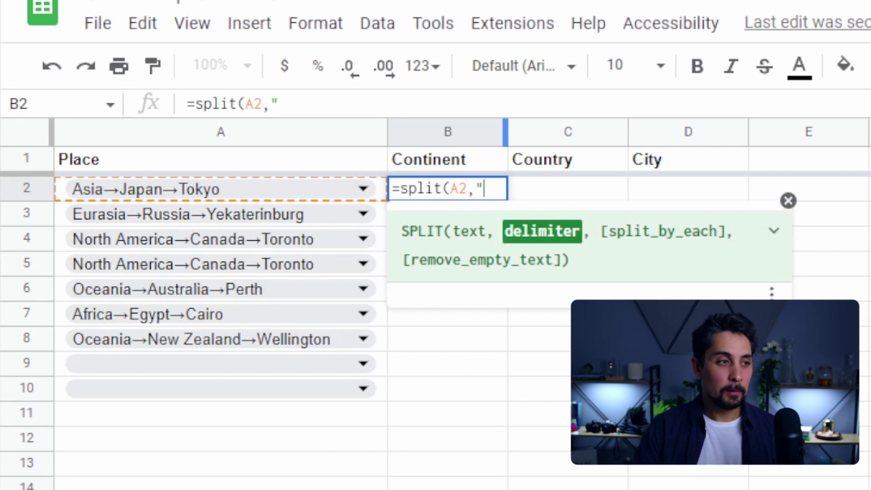
text(→)
text(",0)
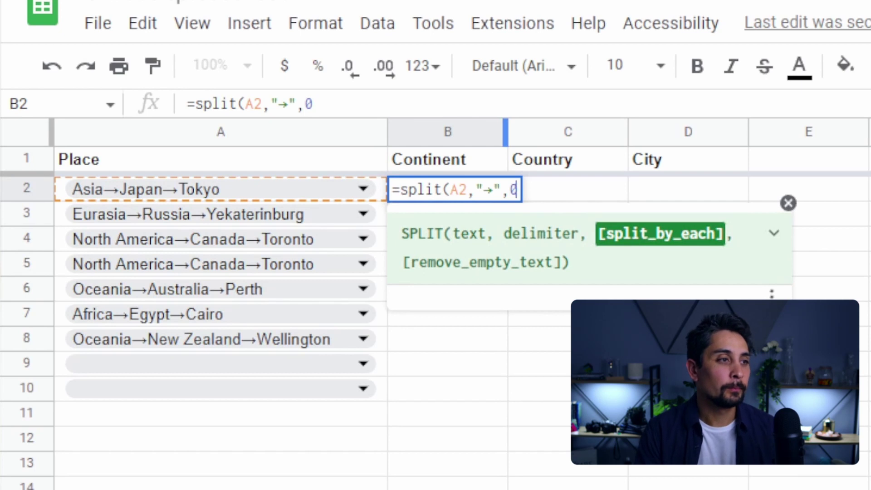
key(Return)
click(447, 189)
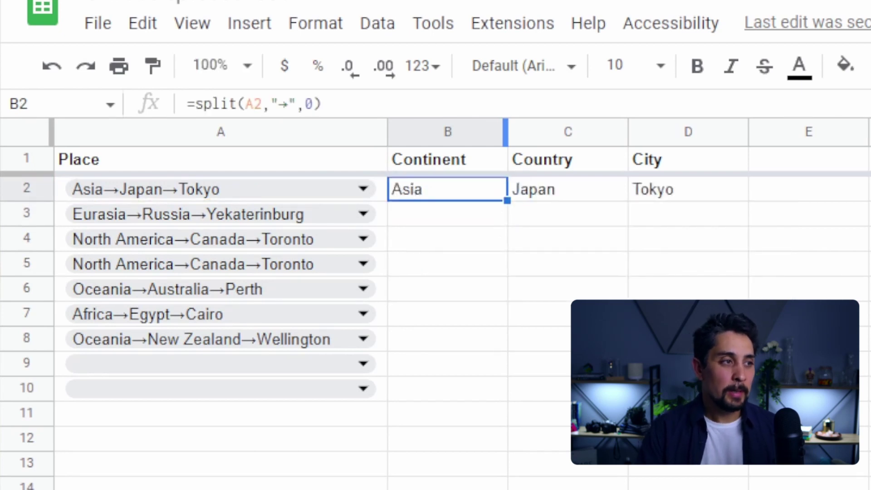
click(567, 189)
click(688, 189)
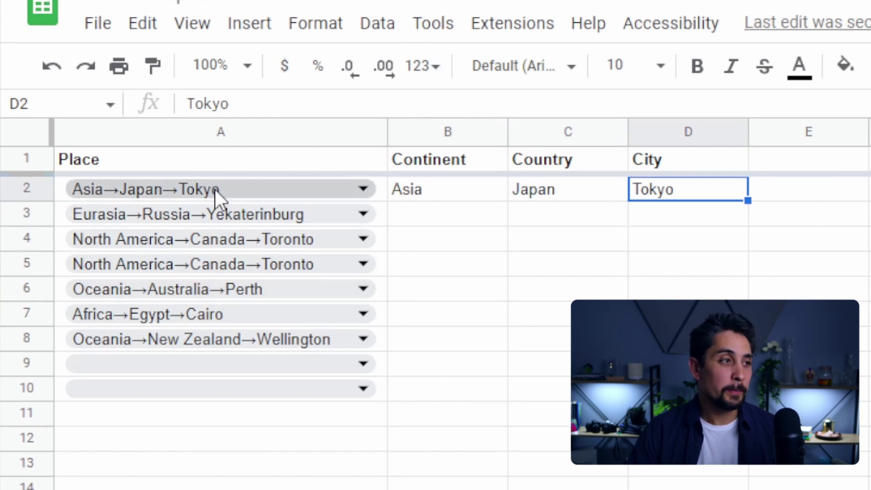
Step: Turn B2 into =ArrayFormula(if(A2:A="",,split(A2:A,"→",0))) so every Place row splits
click(470, 176)
key(Return)
key(Left)
key(Left)
key(Left)
key(Left)
key(Left)
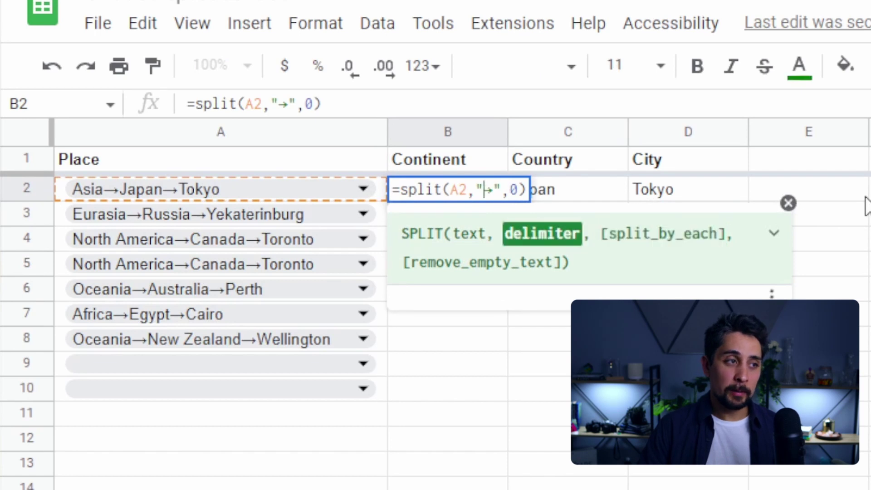
key(Left)
key(Left)
text(:A)
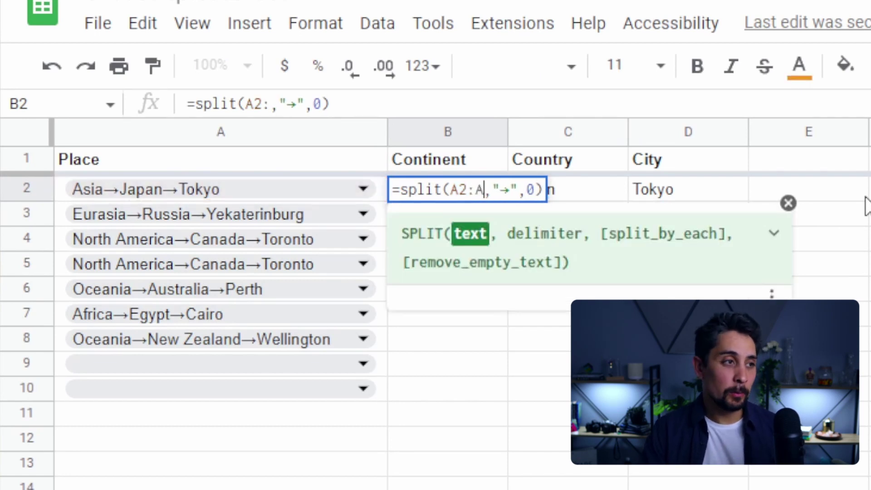
key(Home)
key(Right)
text(if(A2:A="",,)
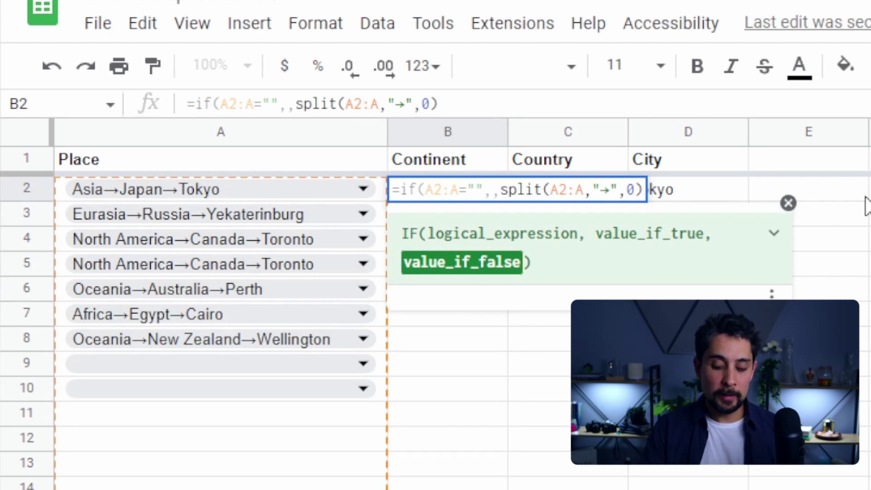
key(ctrl+shift+Return)
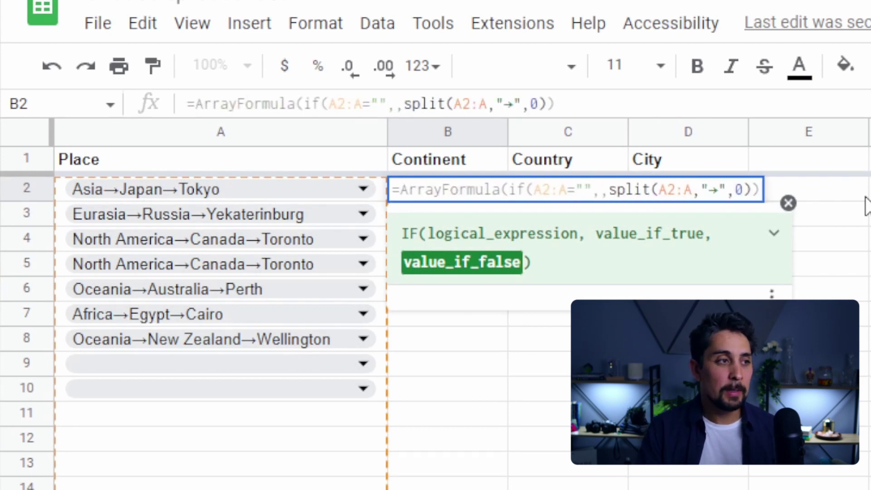
key(Return)
key(Up)
key(Left)
key(Down)
key(Down)
key(Down)
key(Down)
key(Down)
key(Down)
key(Up)
key(Up)
key(Up)
key(Up)
key(Up)
key(Up)
key(Right)
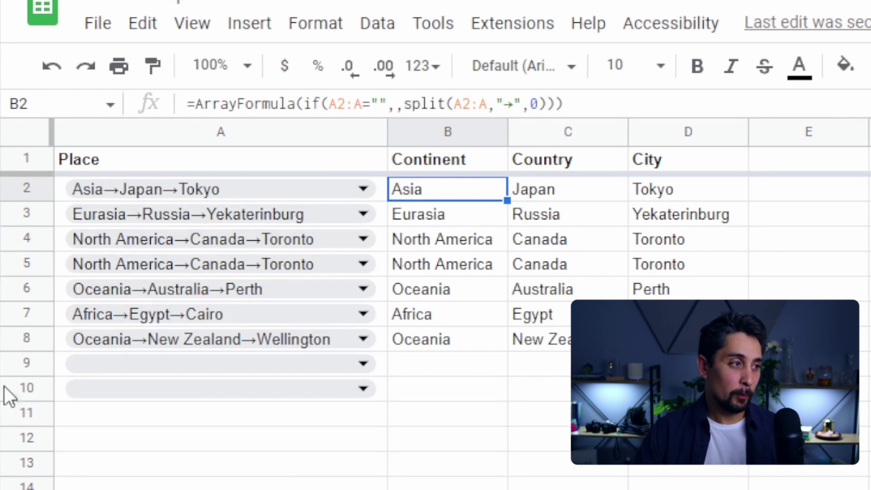
Step: Filter A9's dropdown with Germany and choose Europe→Germany→Berlin
click(182, 363)
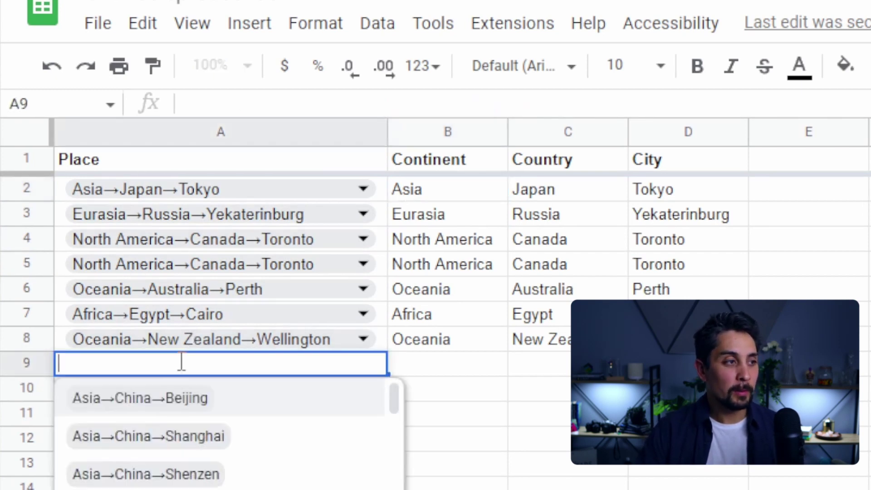
scroll(187, 423, down, 5)
scroll(227, 435, up, 4)
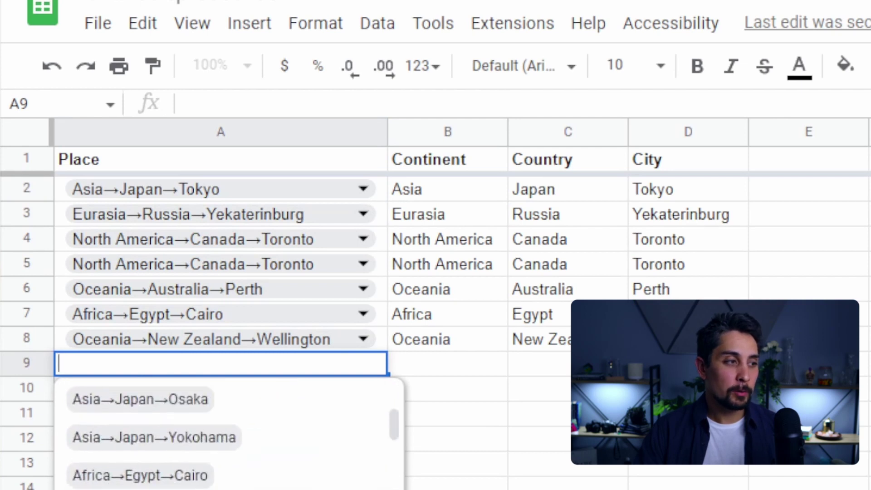
key(Escape)
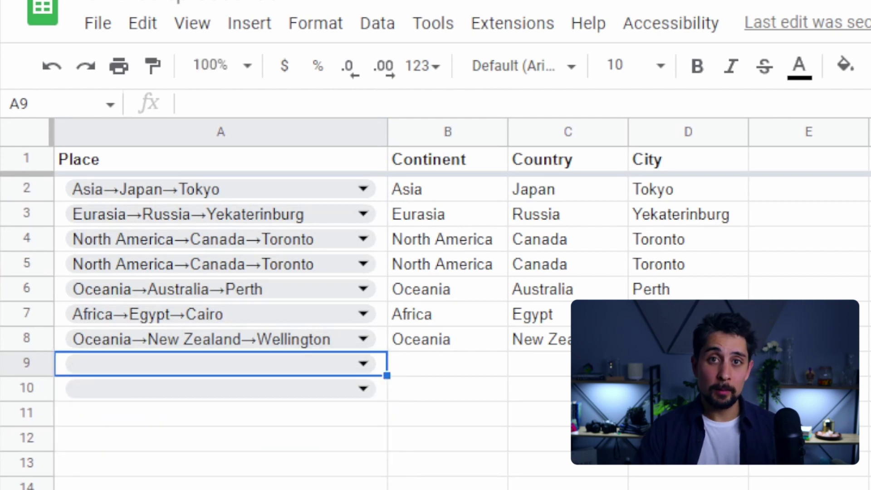
scroll(436, 317, down, 3)
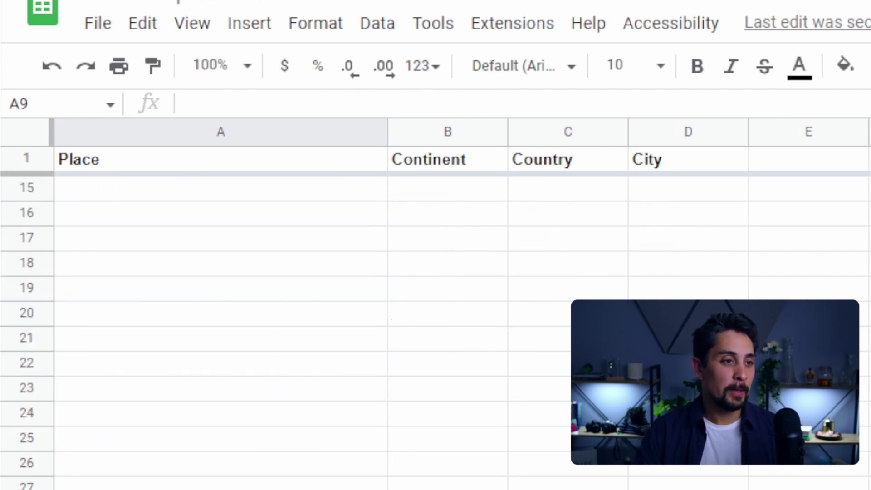
scroll(435, 318, up, 3)
text(Germany)
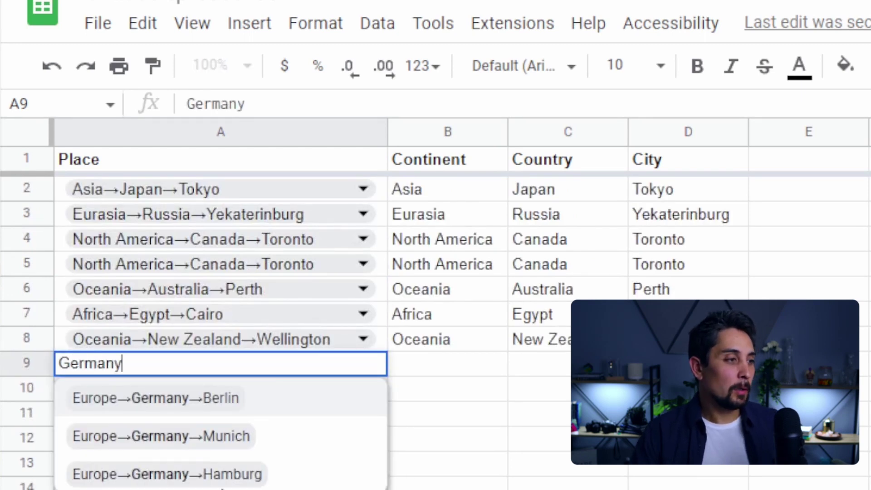
click(251, 403)
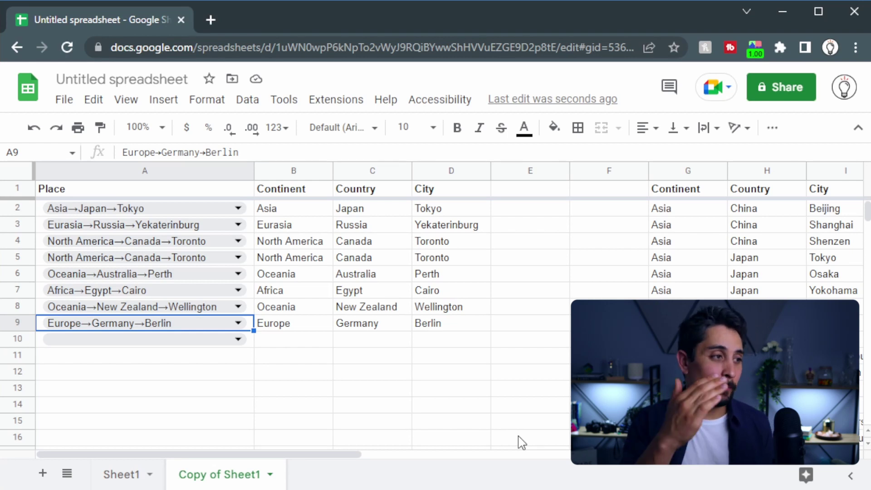
Step: Add a North/South heading in F1 of Copy of Sheet1
click(110, 477)
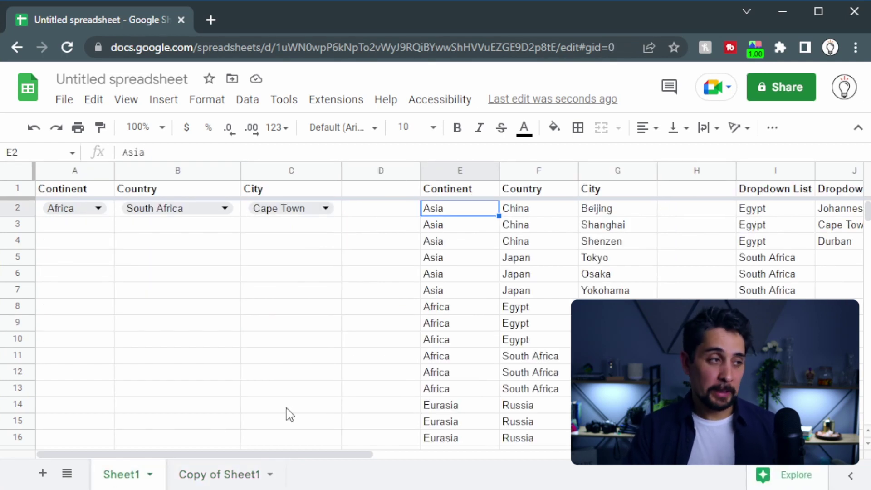
click(220, 473)
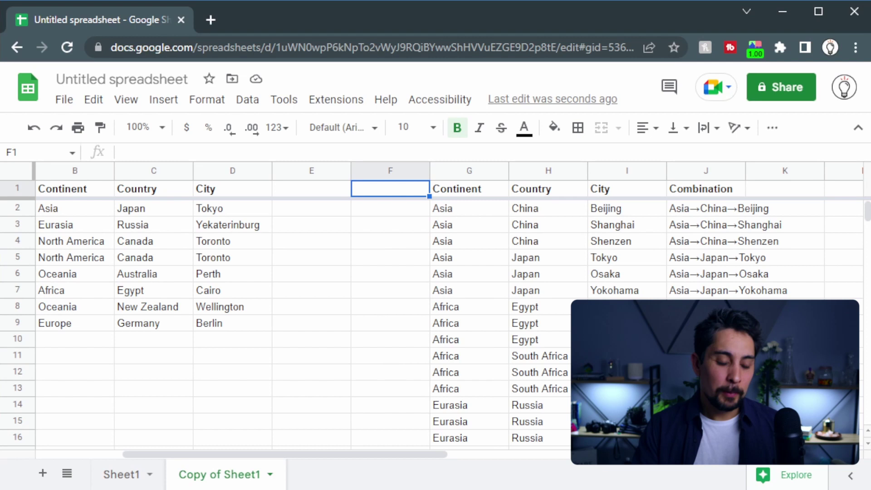
text(North)
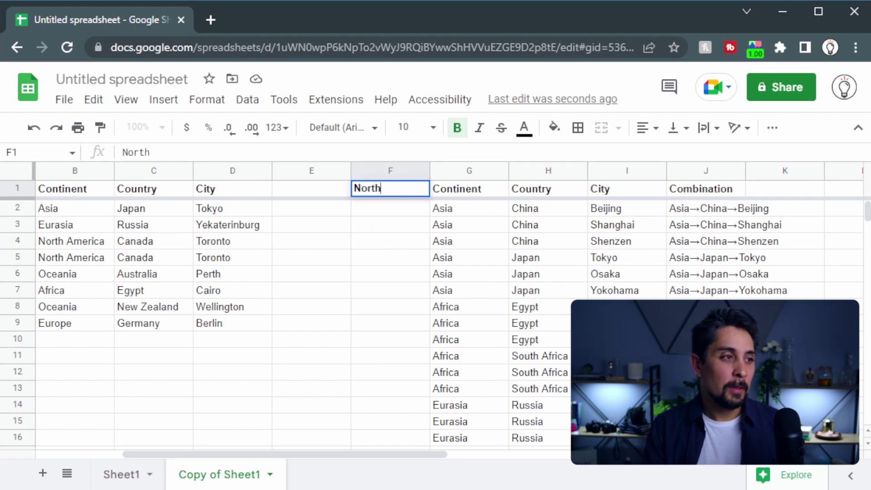
text(/South)
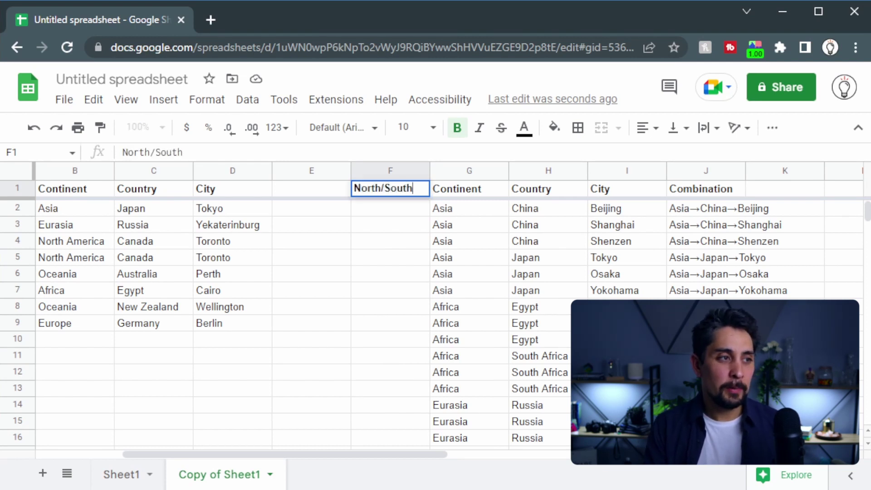
key(Return)
Step: Fill North into F2:F10
text(S)
key(BackSpace)
text(North)
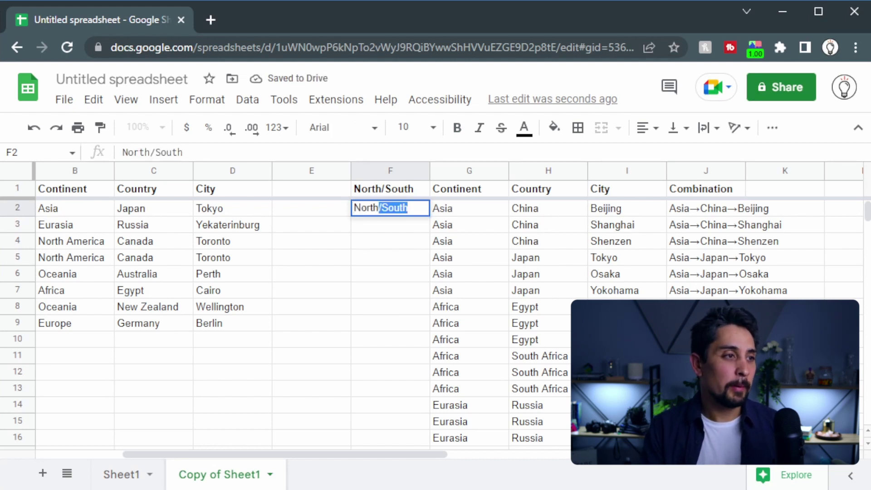
key(BackSpace)
key(Return)
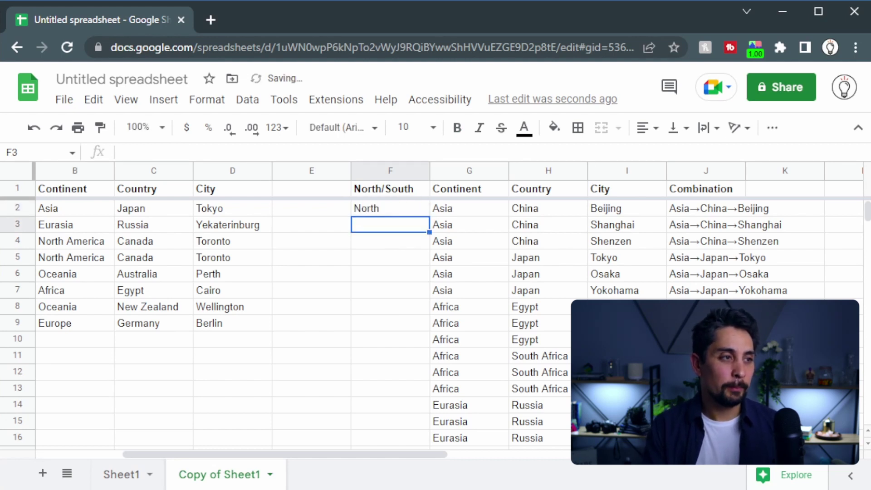
key(ctrl+v)
key(shift+Up)
key(shift+Down)
key(shift+Down)
key(shift+Down)
key(shift+Down)
key(shift+Down)
key(shift+Down)
key(shift+Down)
key(shift+Down)
key(ctrl+v)
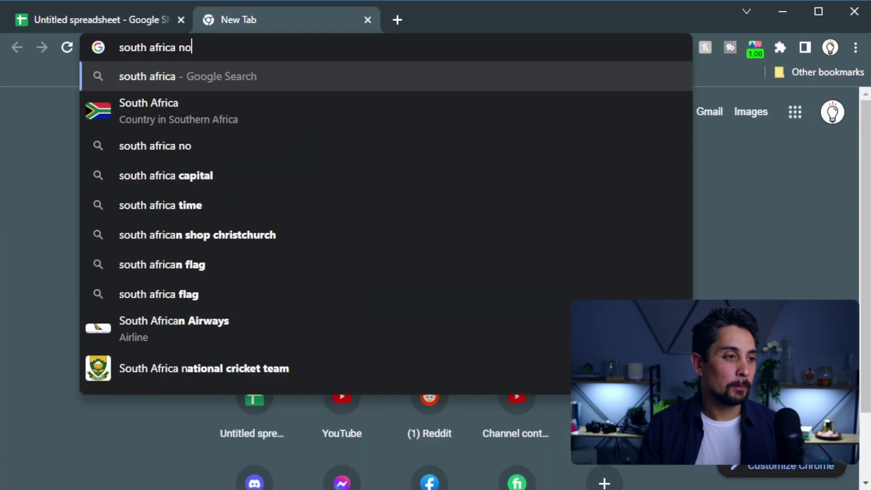
Step: Fill South into F11:F13
text(rth or south hemisp)
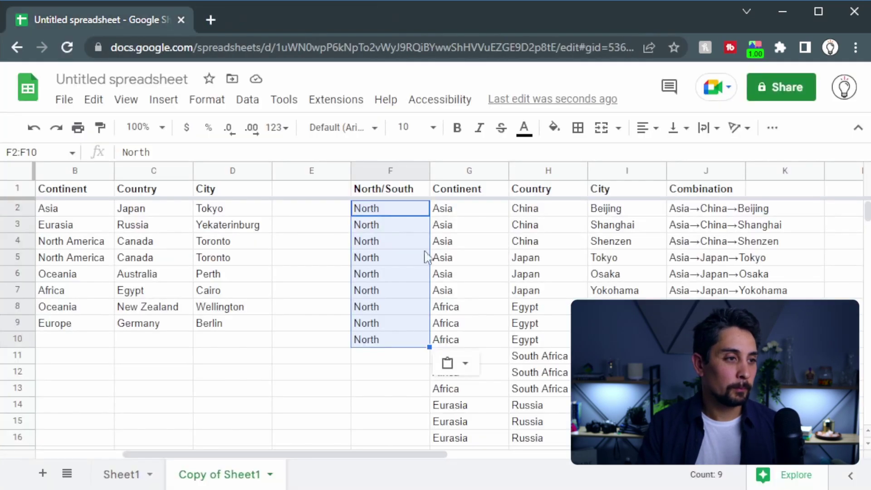
click(390, 356)
text(South)
key(shift+Down)
key(shift+Down)
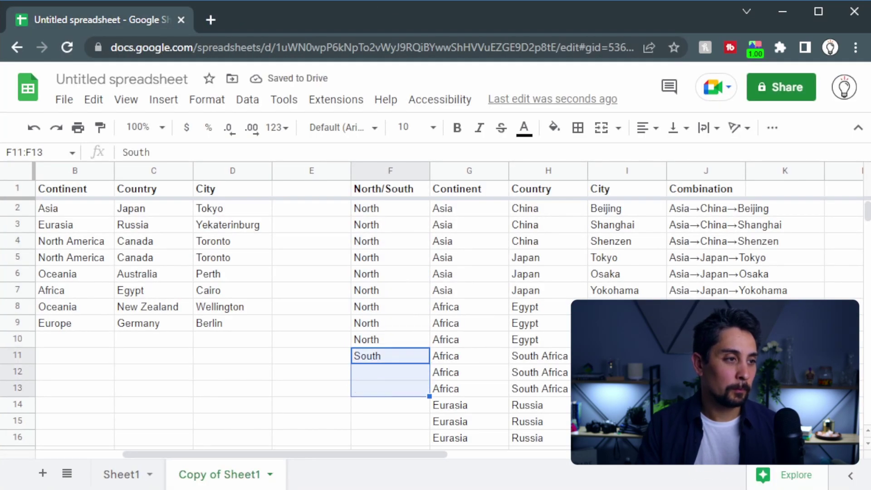
key(ctrl+d)
Step: Fill North into F14:F28
scroll(402, 245, down, 3)
click(402, 245)
key(ctrl+v)
key(shift+Down)
key(shift+Down)
key(shift+Down)
key(shift+Down)
key(shift+Down)
key(shift+Down)
key(shift+Down)
key(shift+Down)
key(shift+Down)
key(shift+Down)
key(shift+Down)
key(shift+Down)
key(shift+Down)
key(shift+Down)
key(ctrl+v)
Step: Fill South into F29:F35
key(Left)
key(ctrl+Up)
key(Down)
text(South)
key(shift+Down)
key(shift+Down)
key(shift+Down)
key(shift+Down)
key(shift+Down)
key(shift+Down)
key(ctrl+d)
key(ctrl+Up)
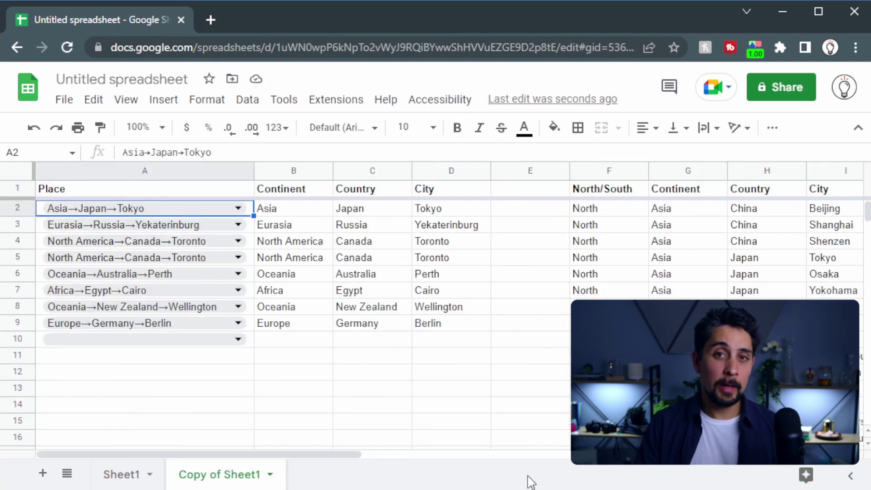
key(Right)
key(Right)
key(Right)
Step: Change J2's TEXTJOIN range from G2:I2 to F2:I2
drag(303, 458, 497, 459)
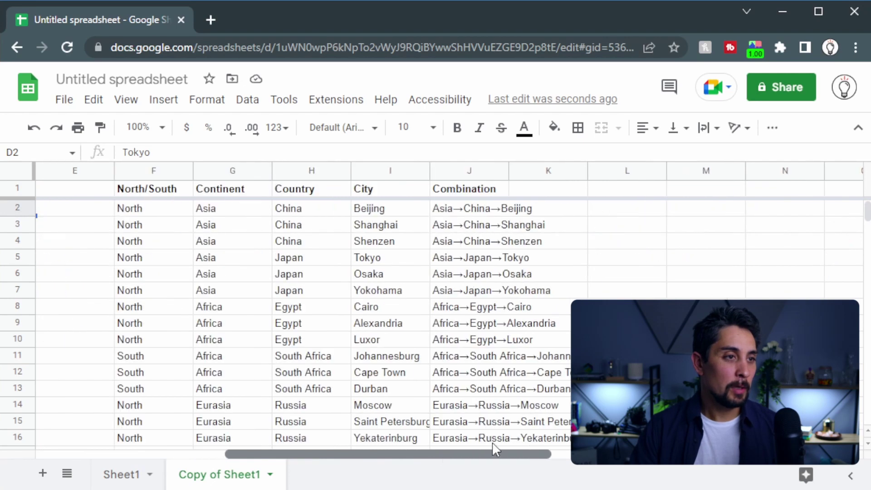
click(467, 211)
double_click(467, 212)
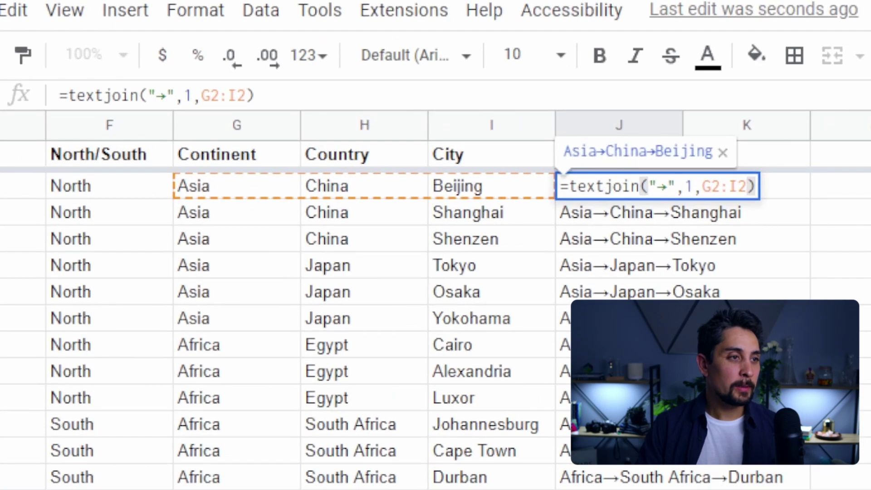
click(737, 186)
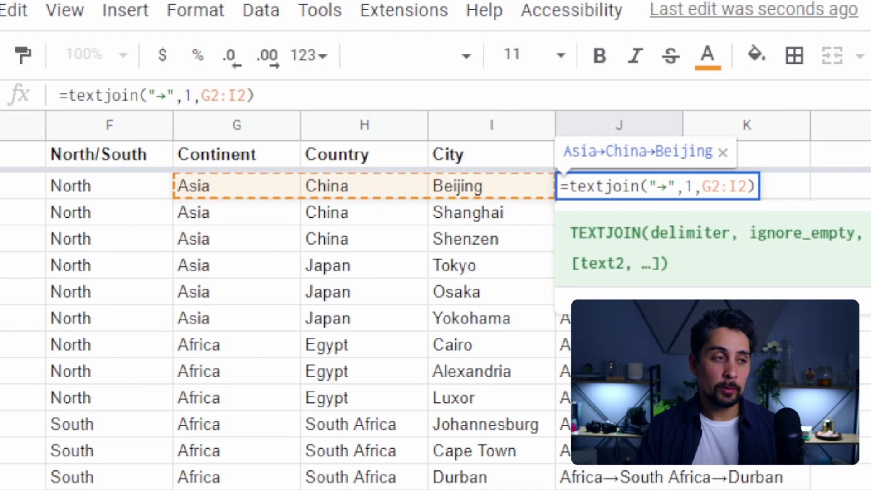
key(BackSpace)
text(F)
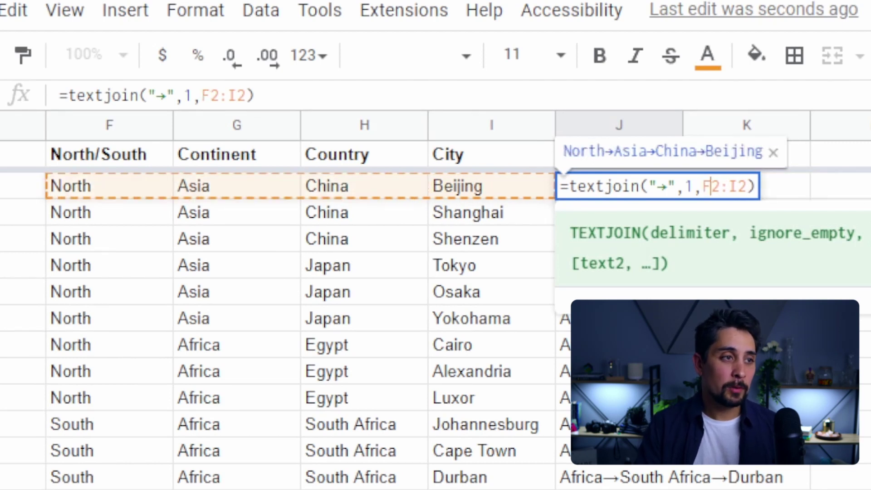
key(Return)
Step: Copy the updated J2 formula down the rest of the Combination column
click(618, 186)
key(ctrl+c)
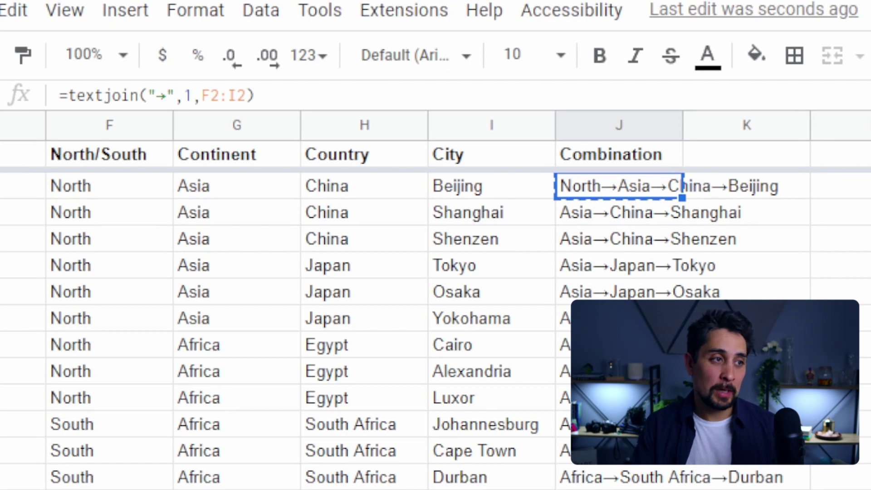
key(ctrl+shift+Down)
key(ctrl+v)
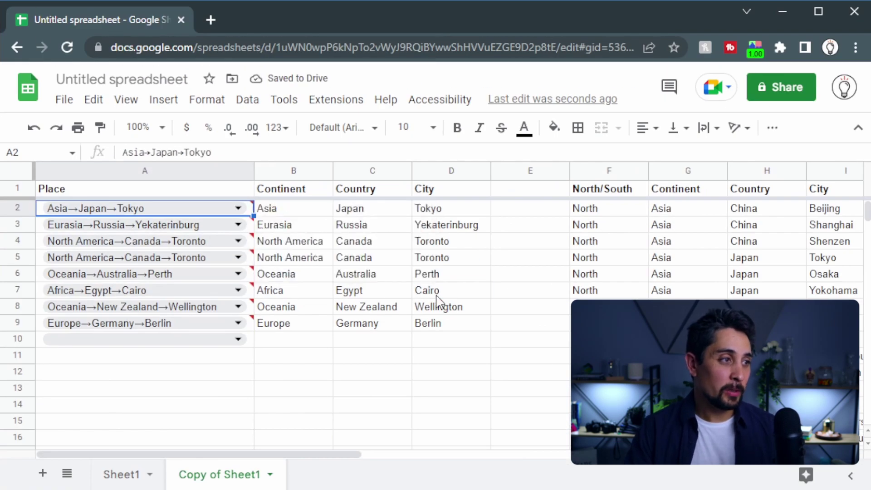
Step: Set A2 to North→Asia→Japan→Tokyo
click(438, 293)
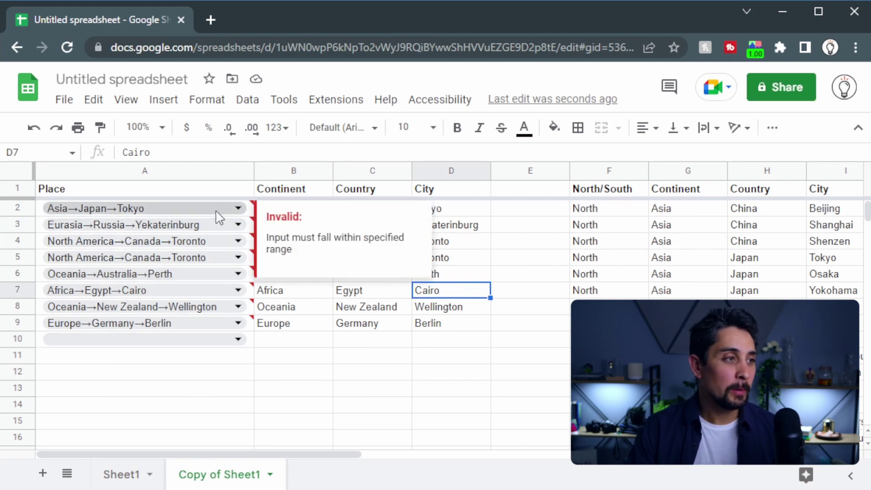
click(212, 210)
click(143, 232)
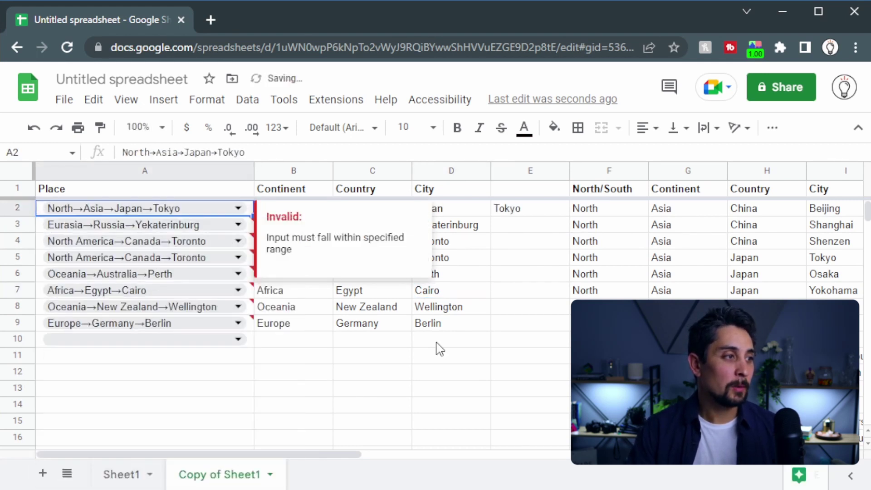
Step: Copy the Continent, Country and City headers one column right into C1:E1
drag(281, 189, 499, 198)
drag(393, 180, 608, 177)
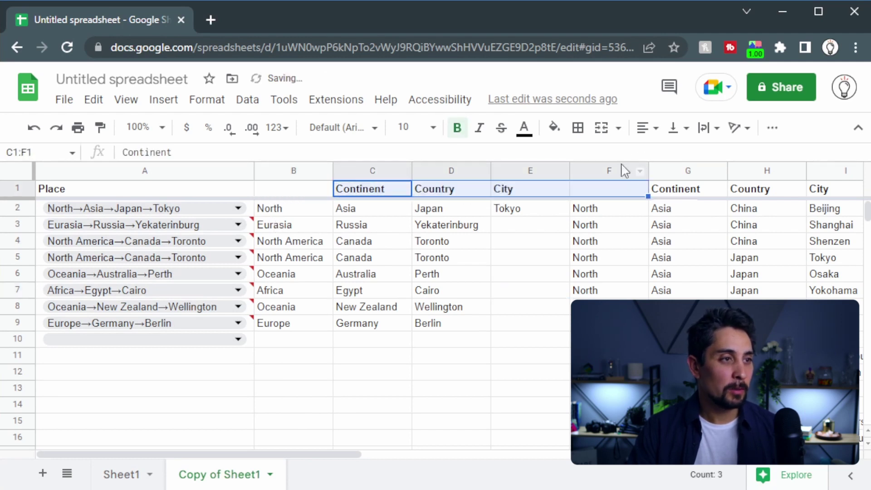
key(ctrl+z)
drag(313, 189, 422, 195)
key(ctrl+c)
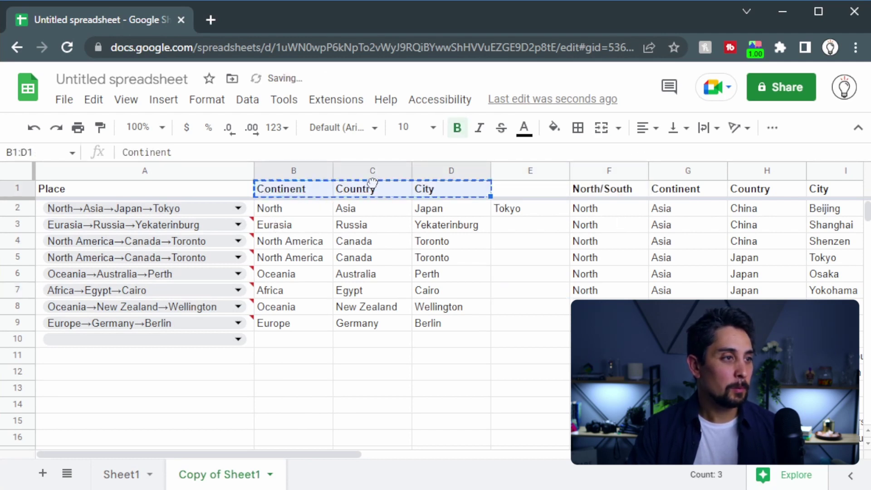
click(367, 193)
key(ctrl+v)
Step: Insert a blank spacer column before the North/South column
right_click(608, 171)
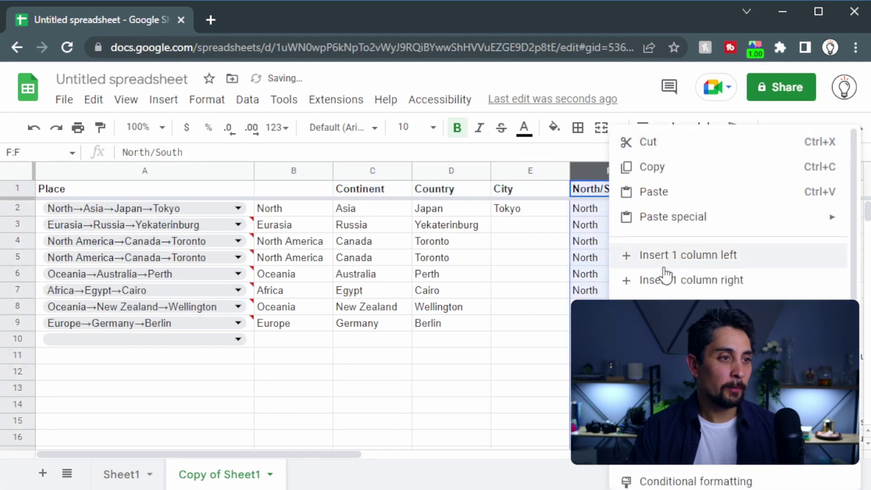
key(ctrl+alt+0)
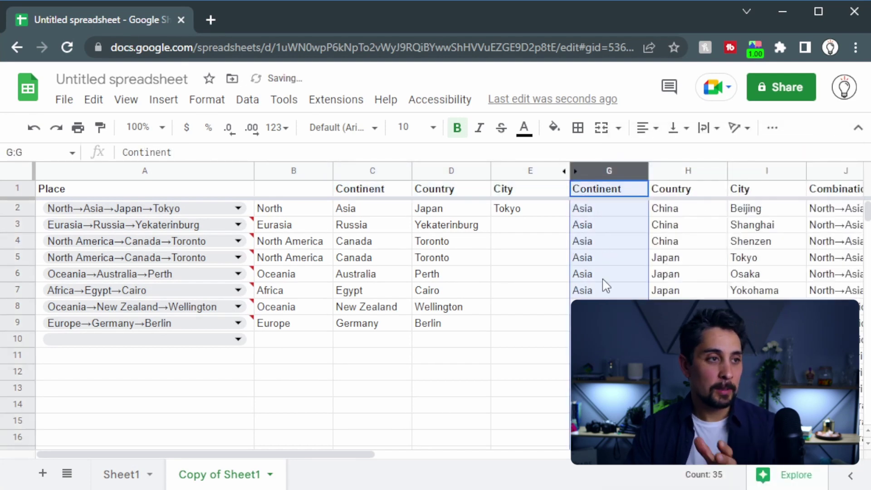
key(ctrl+z)
right_click(603, 171)
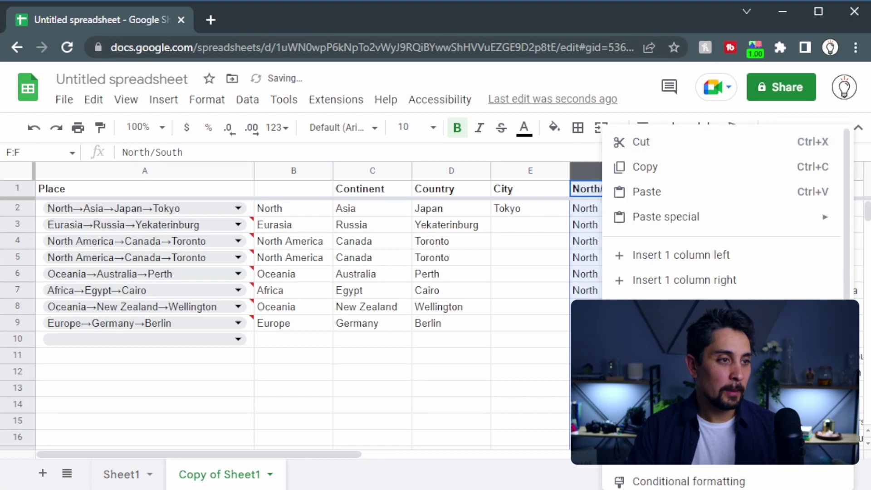
click(681, 255)
Step: Enter the header 'North or South Hemisphere' in cell B1
click(472, 258)
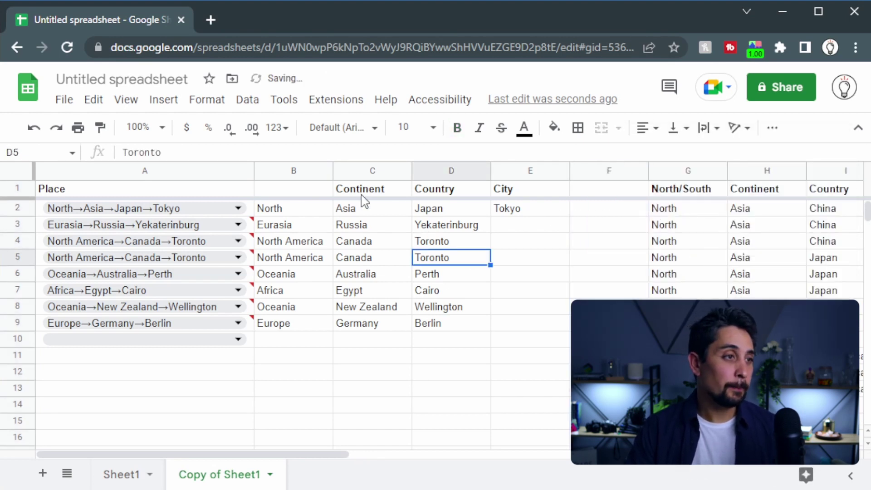
click(309, 192)
text(Nort)
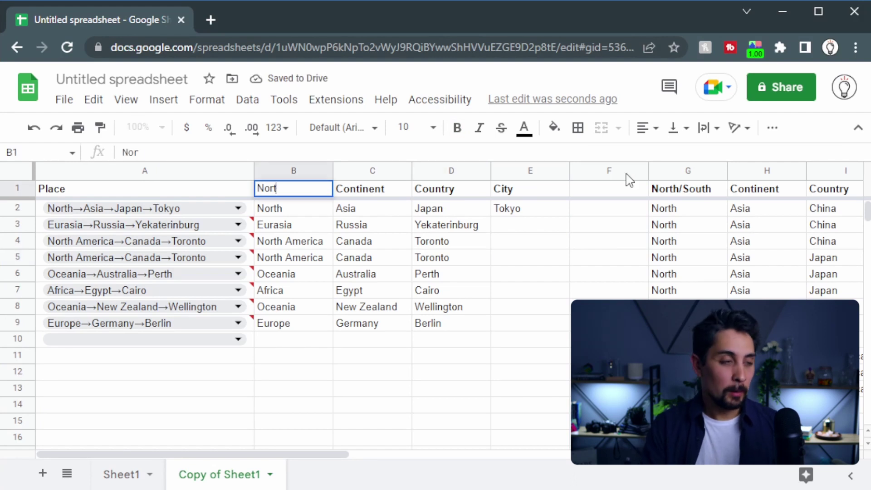
text(h or South He)
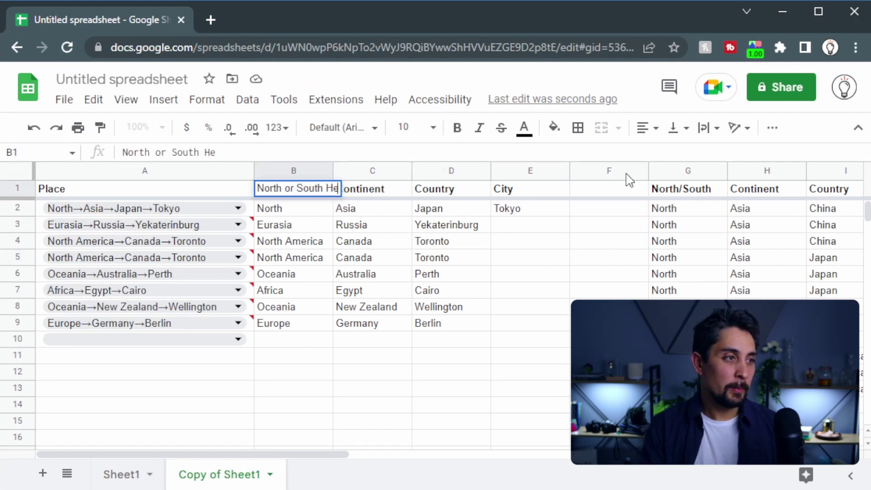
text(misphere)
key(Return)
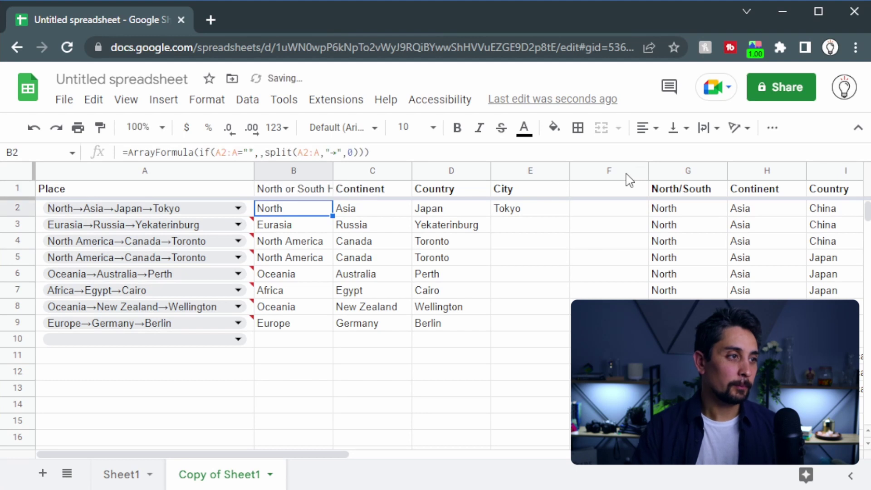
Step: Make the B1 header bold and widen column B to show the full title
key(Up)
key(ctrl+b)
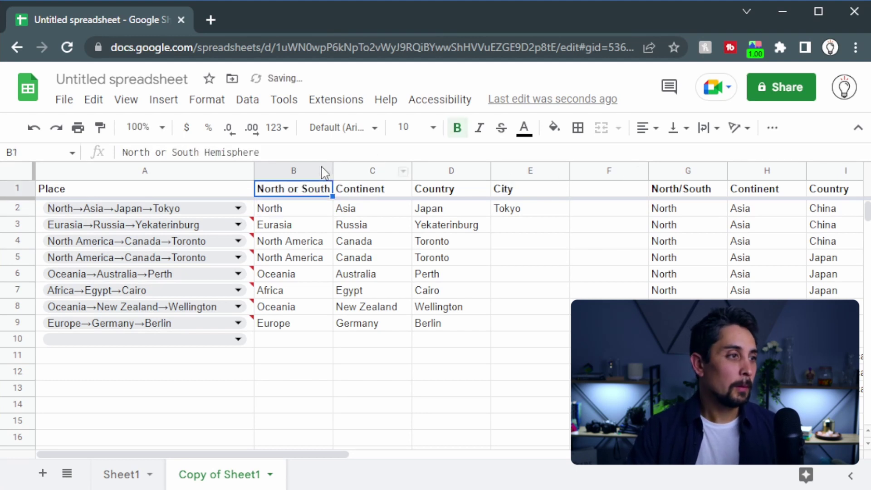
drag(332, 171, 408, 171)
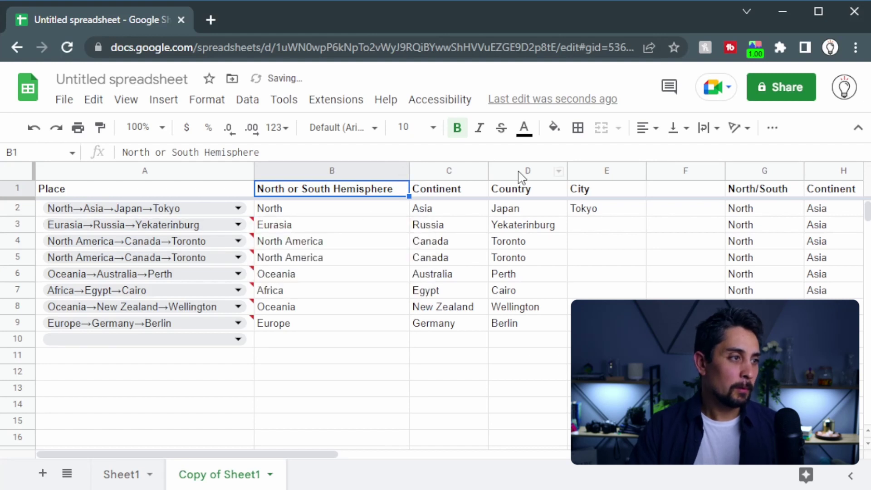
key(Left)
key(Down)
key(Down)
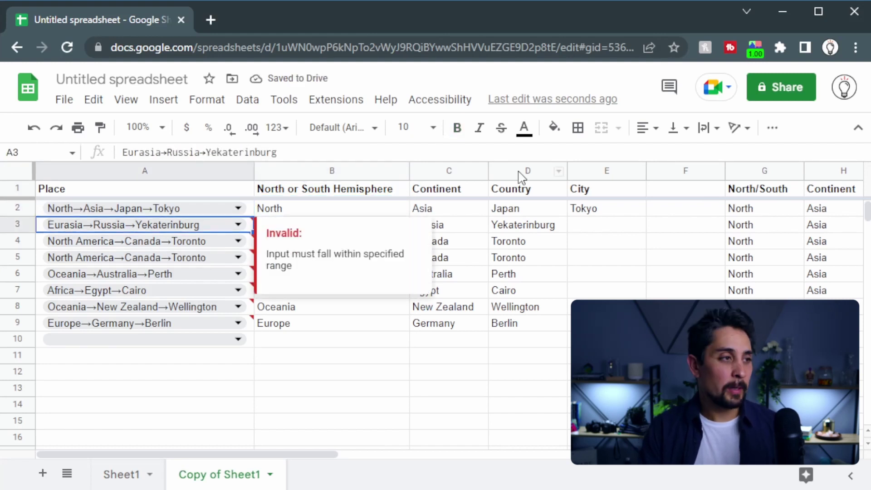
Step: Pick South→Oceania→Australia→Sydney for A3 and confirm B3:E3 show South, Oceania, Australia, Sydney
text(South)
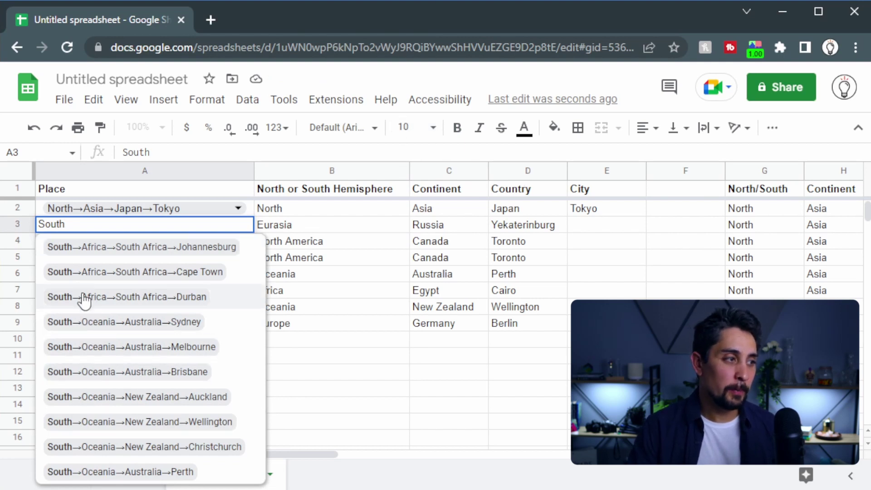
click(134, 323)
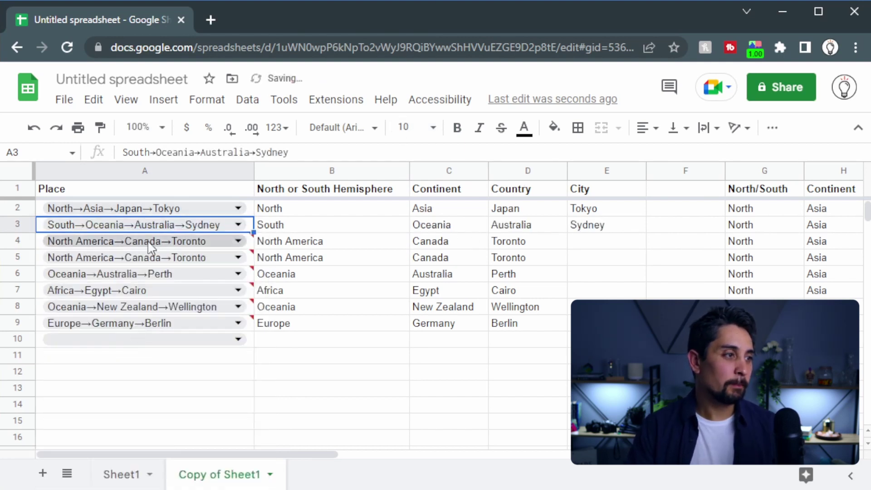
click(293, 226)
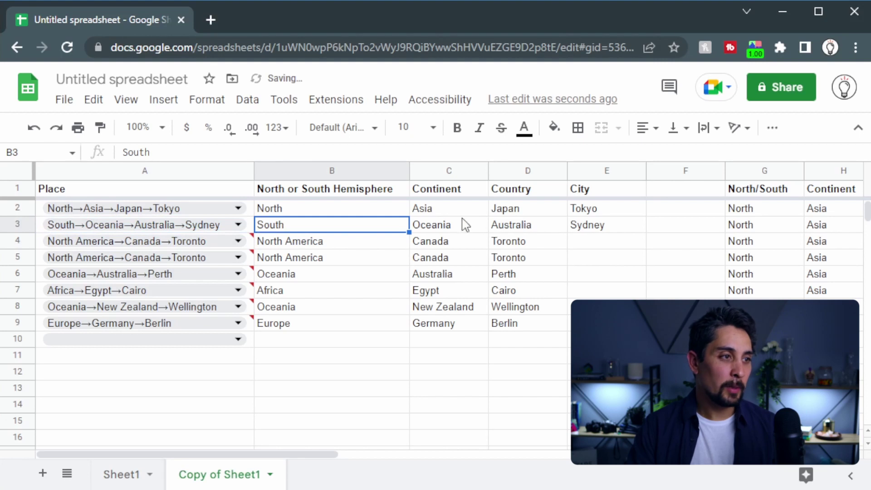
shift+click(603, 241)
shift+click(612, 227)
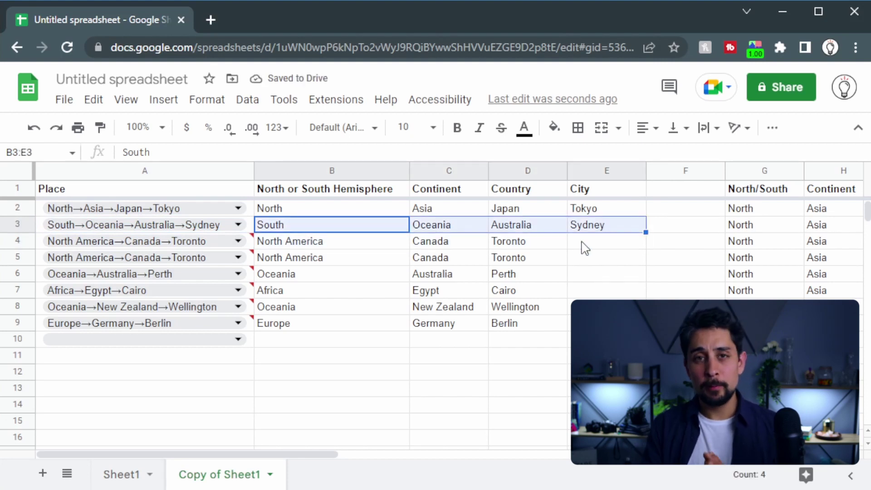